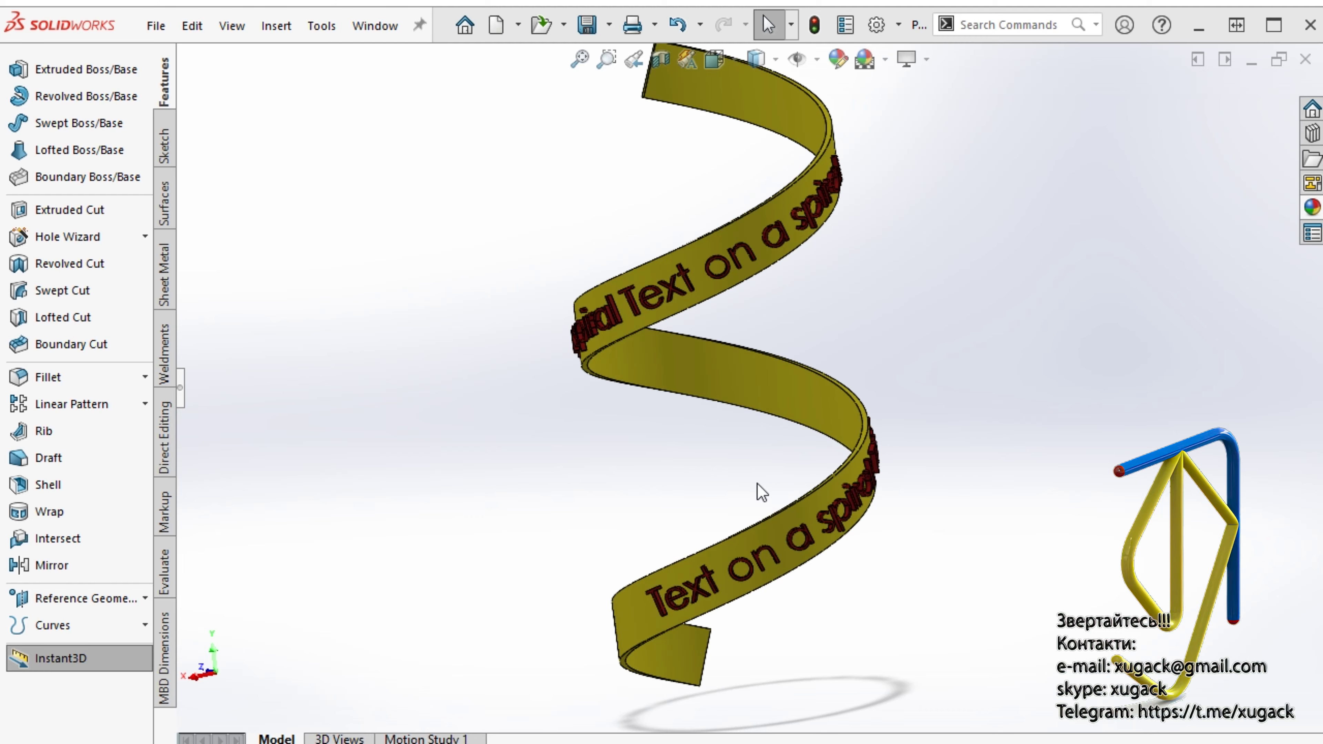
pyautogui.scroll(-3, 756, 491)
# - Orbit the spiral, then split the window into Two View and fit the model in both
pyautogui.moveTo(756, 490)
pyautogui.mouseDown(button='middle')
pyautogui.moveTo(673, 478)
pyautogui.moveTo(507, 517)
pyautogui.moveTo(366, 582)
pyautogui.moveTo(398, 588)
pyautogui.moveTo(883, 461)
pyautogui.moveTo(611, 556)
pyautogui.mouseUp(button='middle')
pyautogui.scroll(4, 646, 401)
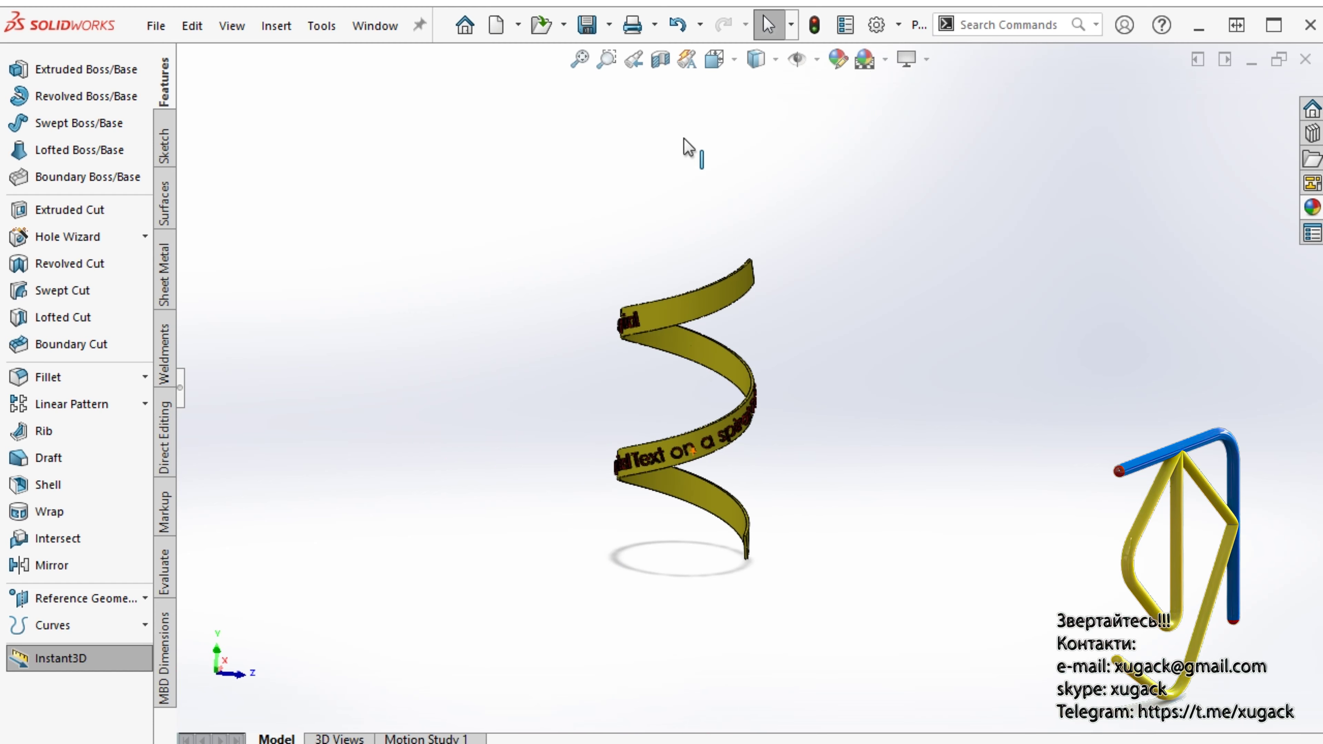
pyautogui.click(734, 62)
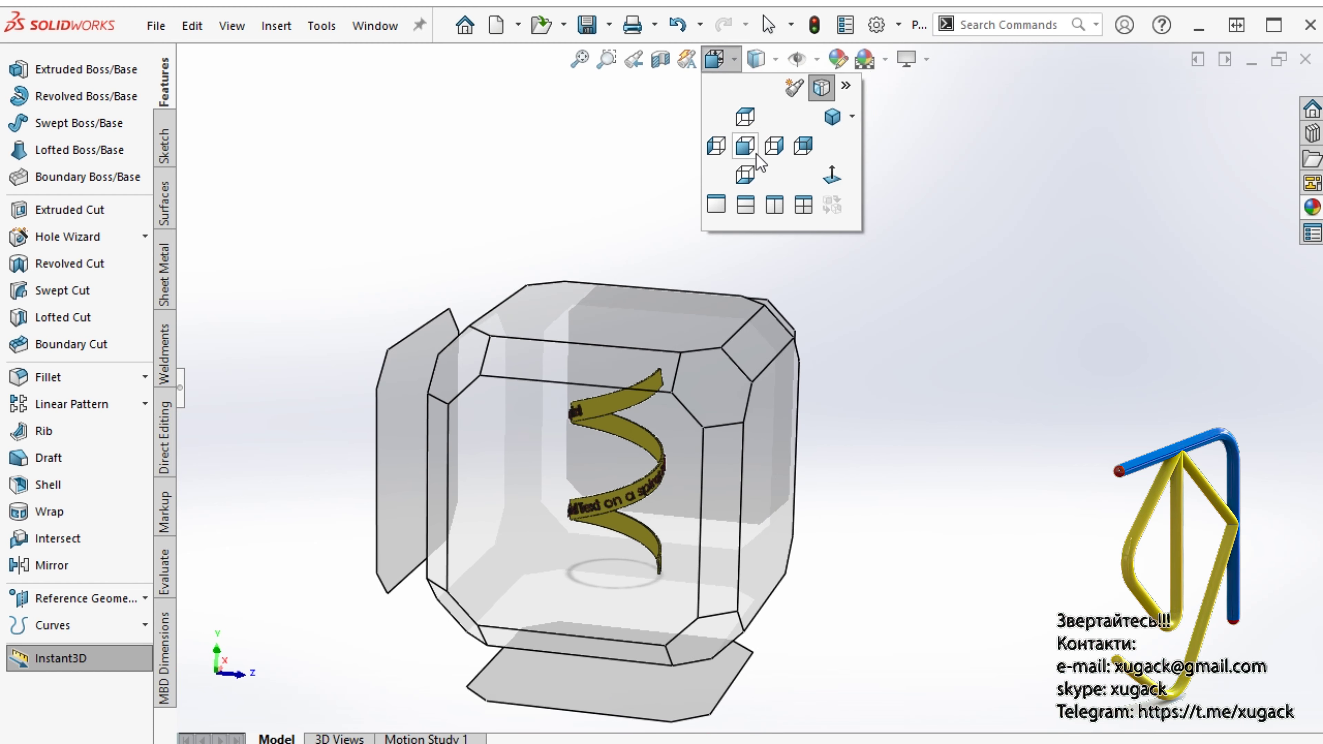
pyautogui.click(775, 208)
pyautogui.press('f')
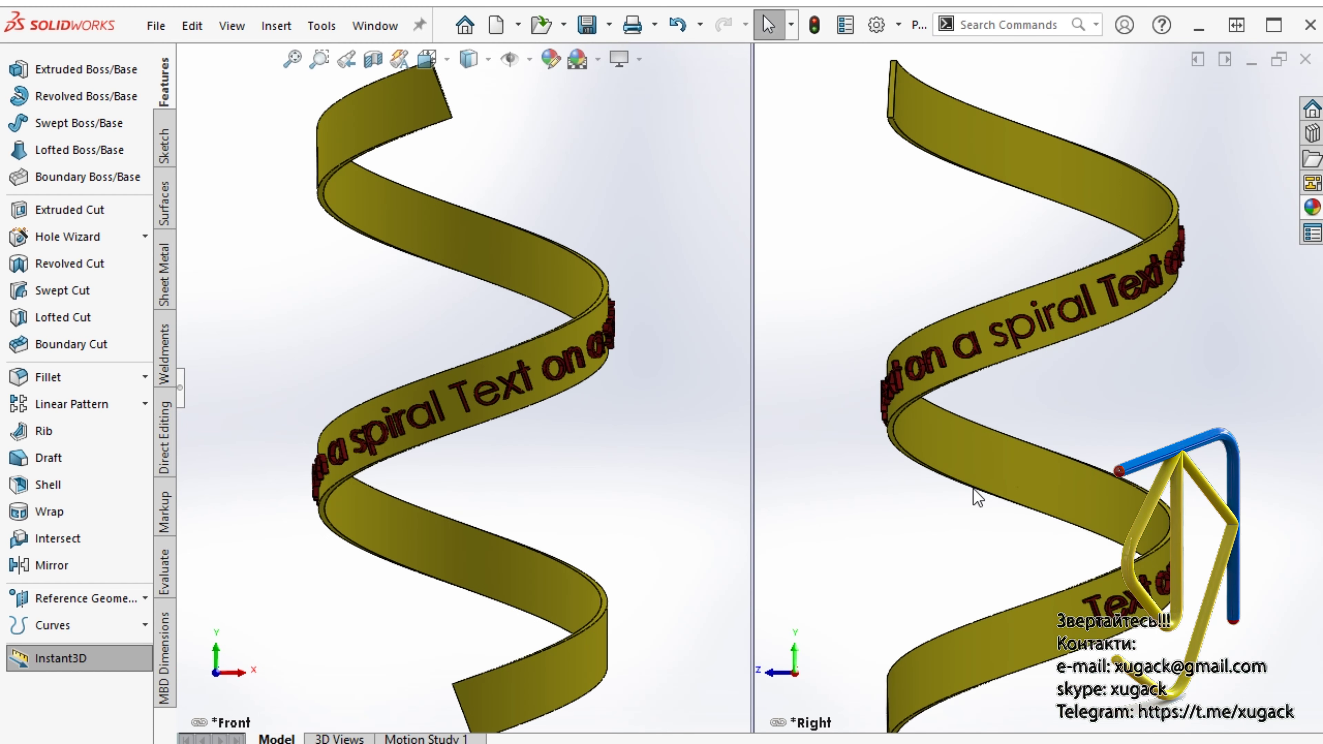
pyautogui.click(979, 488)
pyautogui.press('f')
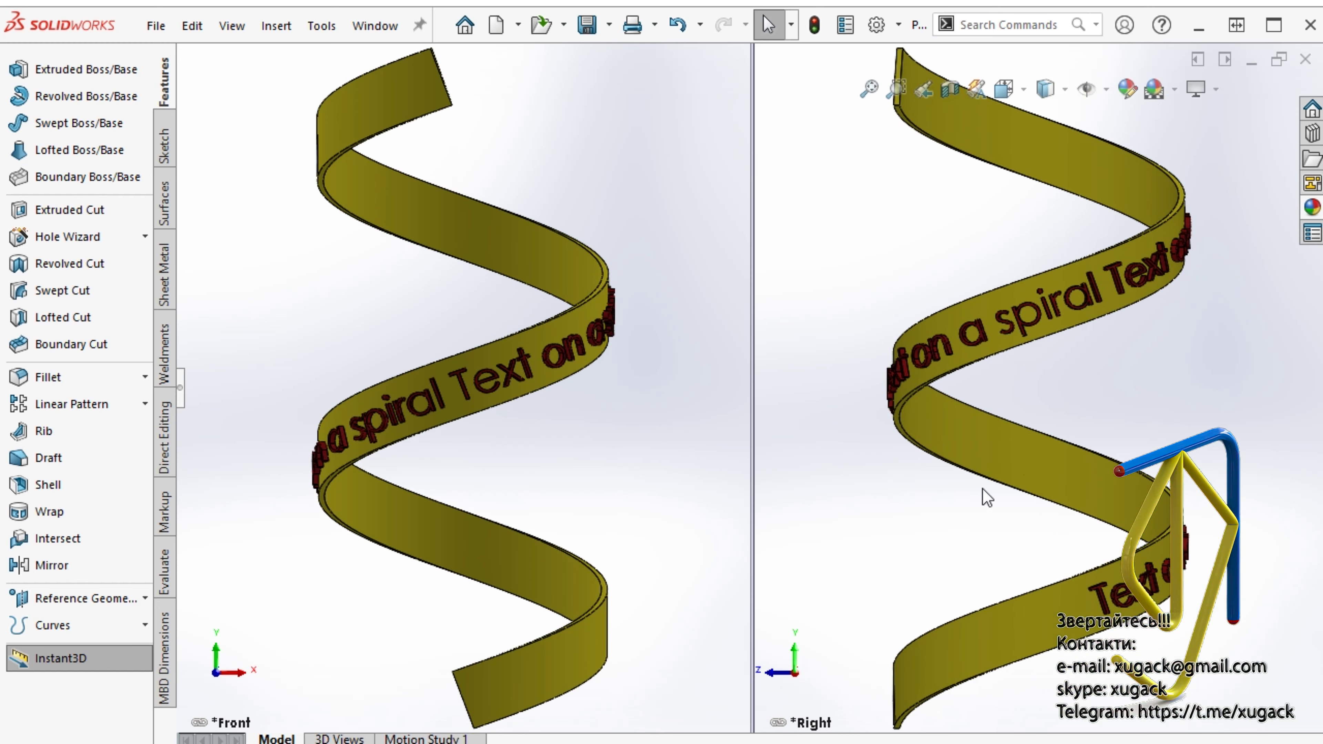
pyautogui.scroll(3, 983, 496)
pyautogui.scroll(-1, 1040, 130)
pyautogui.scroll(-1, 1044, 211)
pyautogui.scroll(2, 1031, 181)
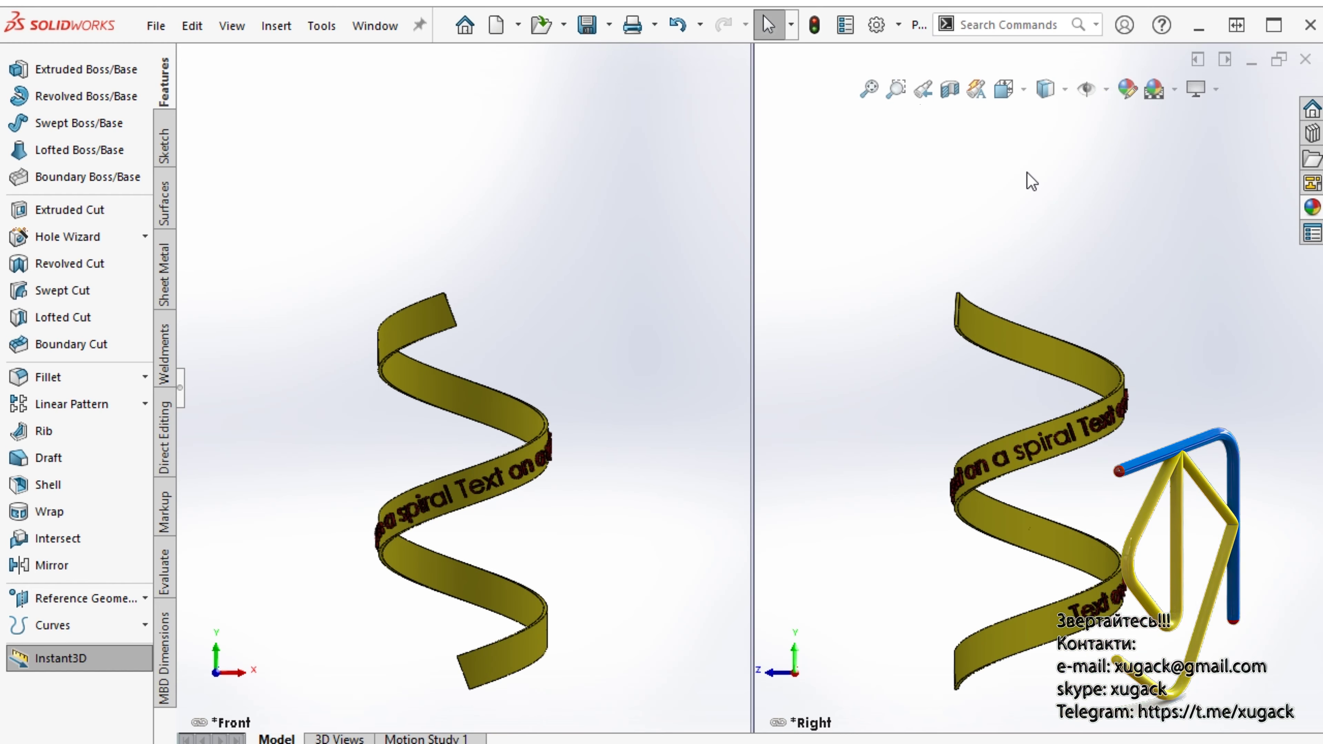
# - Set both views to Isometric and orbit the spiral in the left view
pyautogui.click(1008, 92)
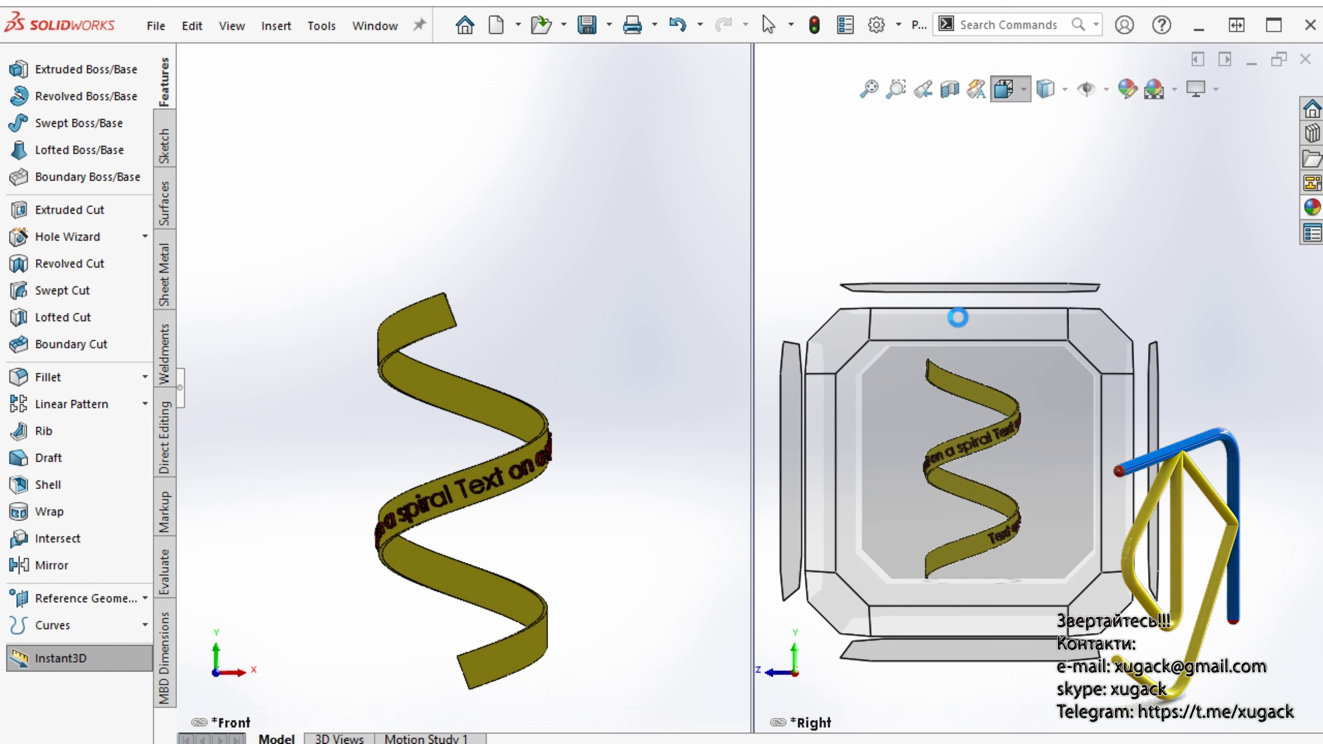
pyautogui.click(849, 350)
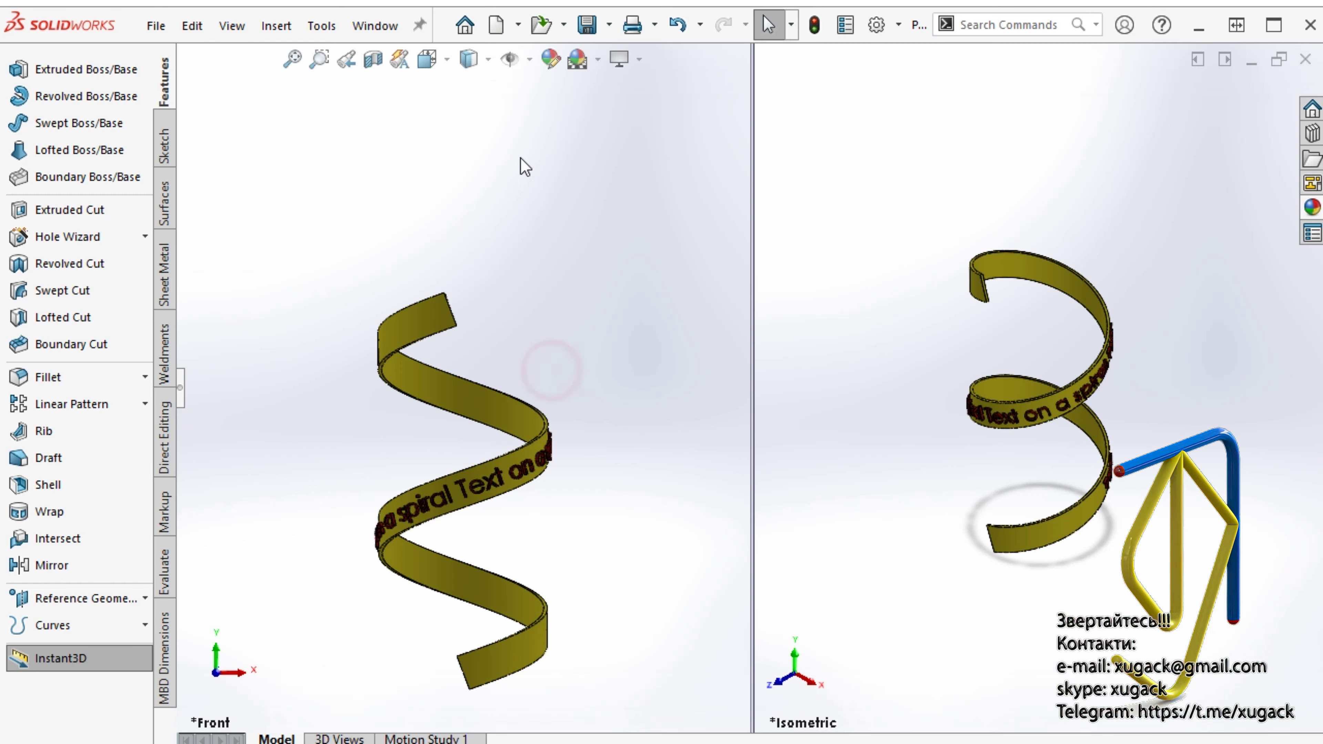
pyautogui.click(447, 61)
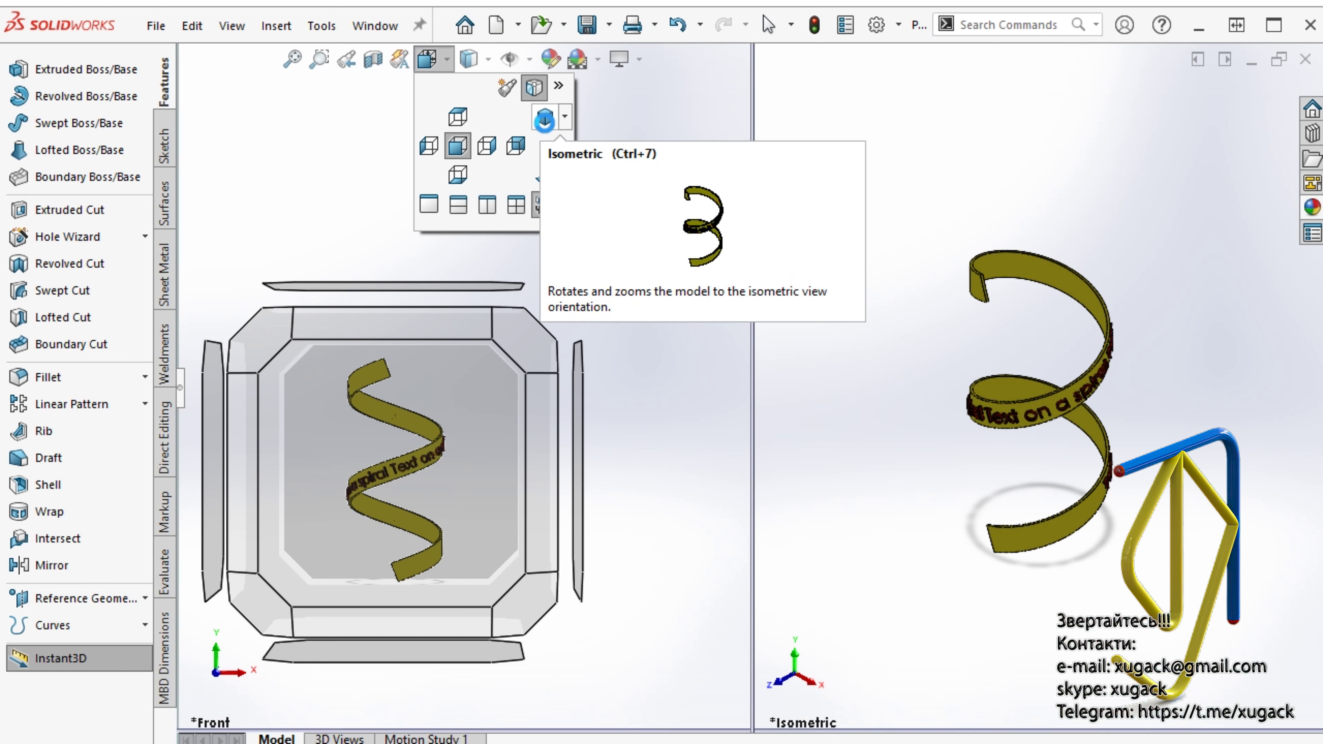
pyautogui.click(545, 119)
pyautogui.moveTo(494, 431)
pyautogui.mouseDown(button='middle')
pyautogui.moveTo(370, 503)
pyautogui.moveTo(318, 590)
pyautogui.moveTo(605, 609)
pyautogui.moveTo(644, 544)
pyautogui.moveTo(416, 508)
pyautogui.moveTo(334, 361)
pyautogui.moveTo(759, 255)
pyautogui.moveTo(655, 416)
pyautogui.moveTo(281, 508)
pyautogui.moveTo(238, 554)
pyautogui.moveTo(429, 434)
pyautogui.moveTo(531, 463)
pyautogui.mouseUp(button='middle')
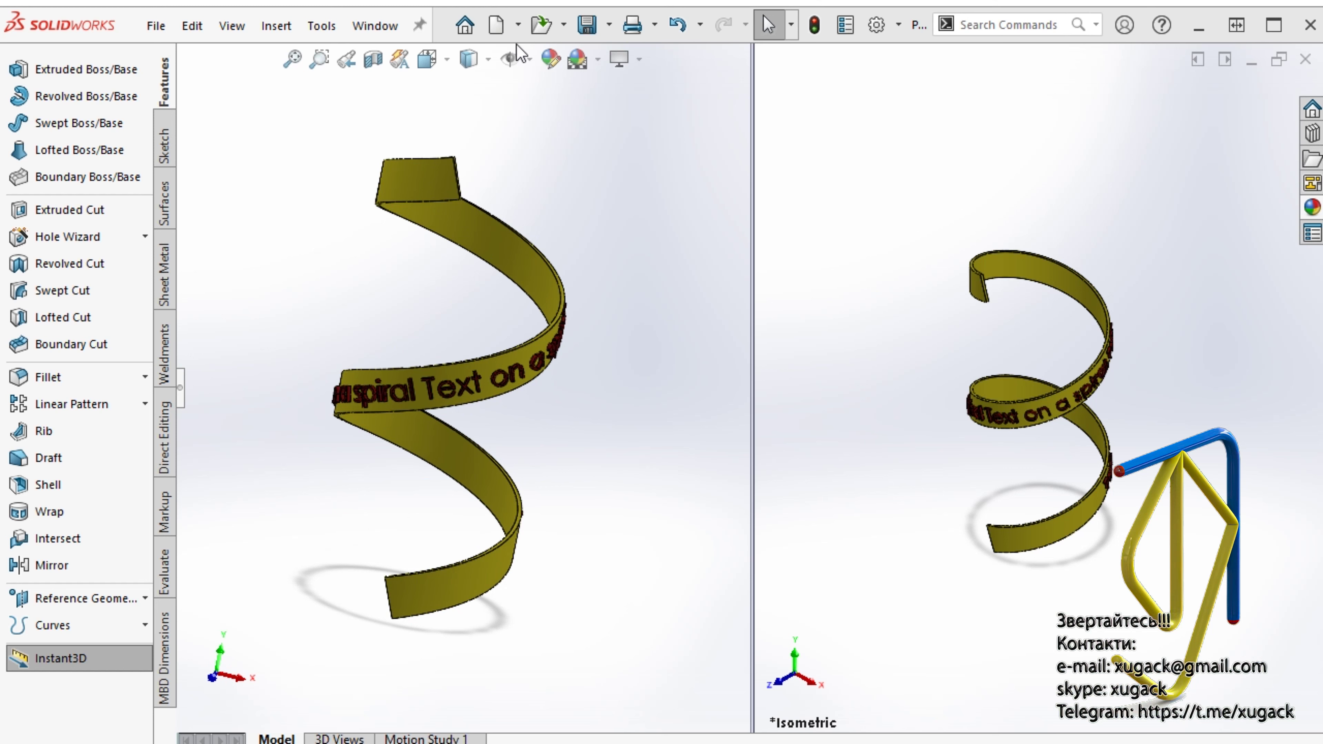
# - Create Part2 from the 'part 0051mm to 0250mm' template and sketch on the Front Plane
pyautogui.click(518, 24)
pyautogui.click(523, 50)
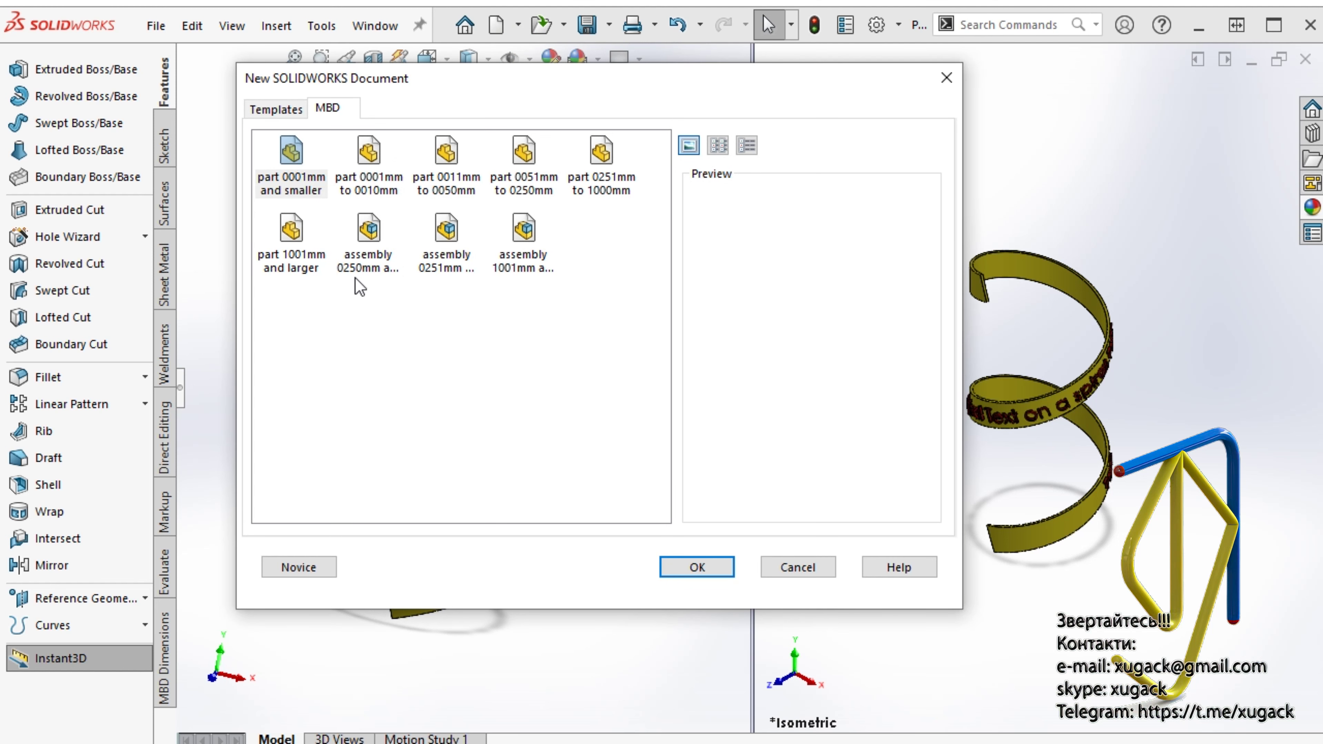
pyautogui.doubleClick(524, 151)
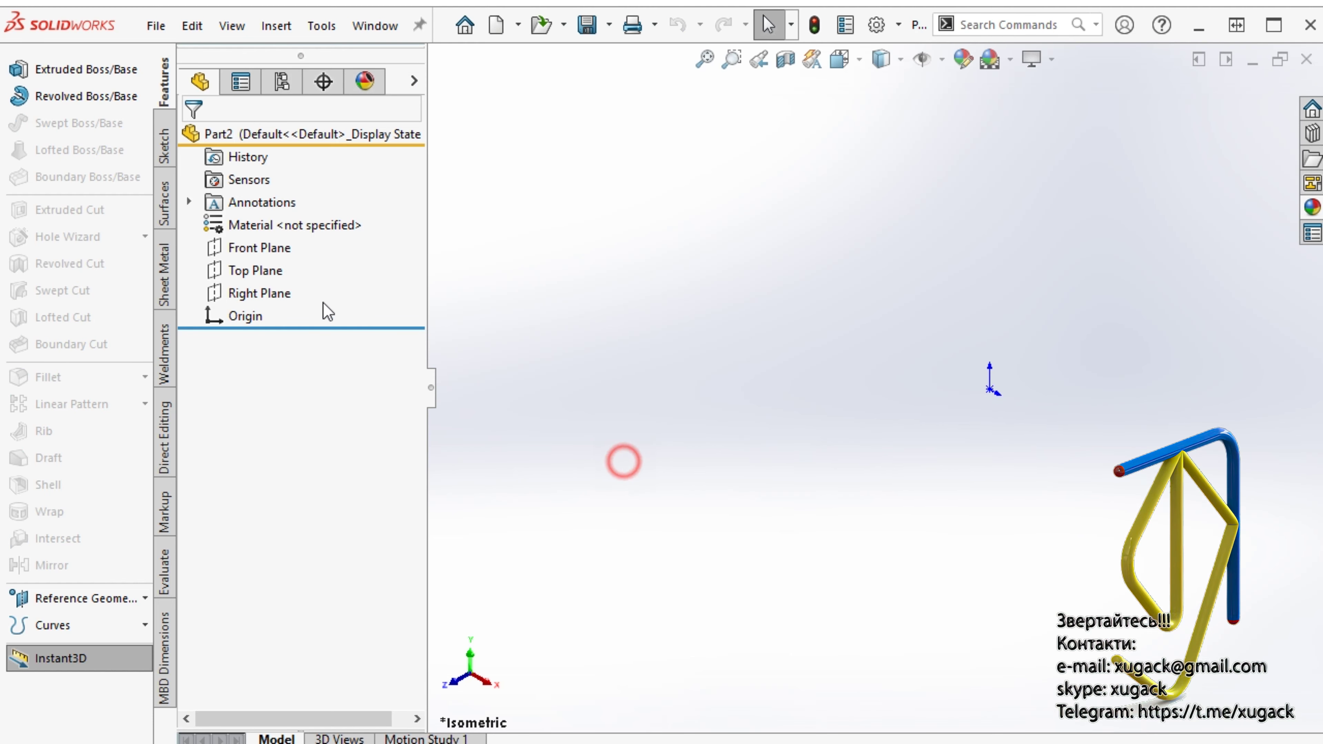
pyautogui.click(272, 253)
pyautogui.click(290, 225)
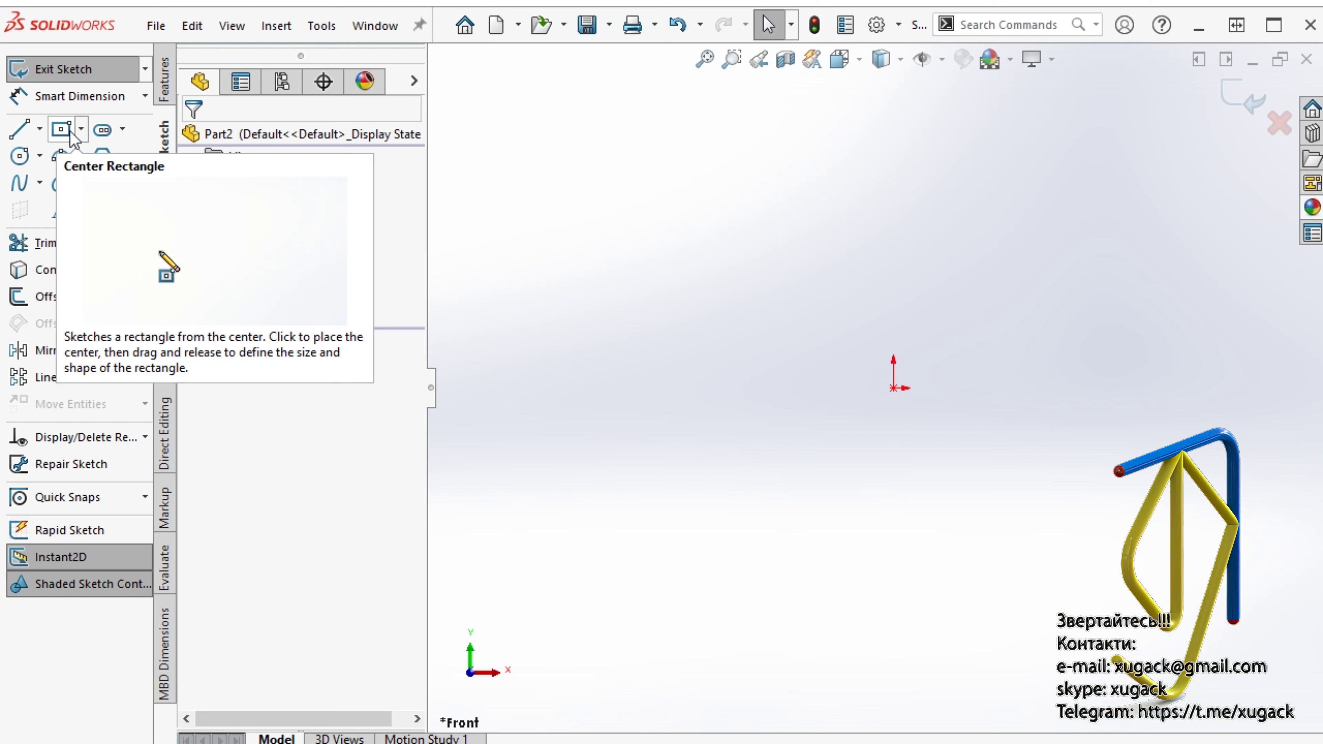
# - Draw a long, tilted Center 3 Point Rectangle with one short end at the origin
pyautogui.click(61, 129)
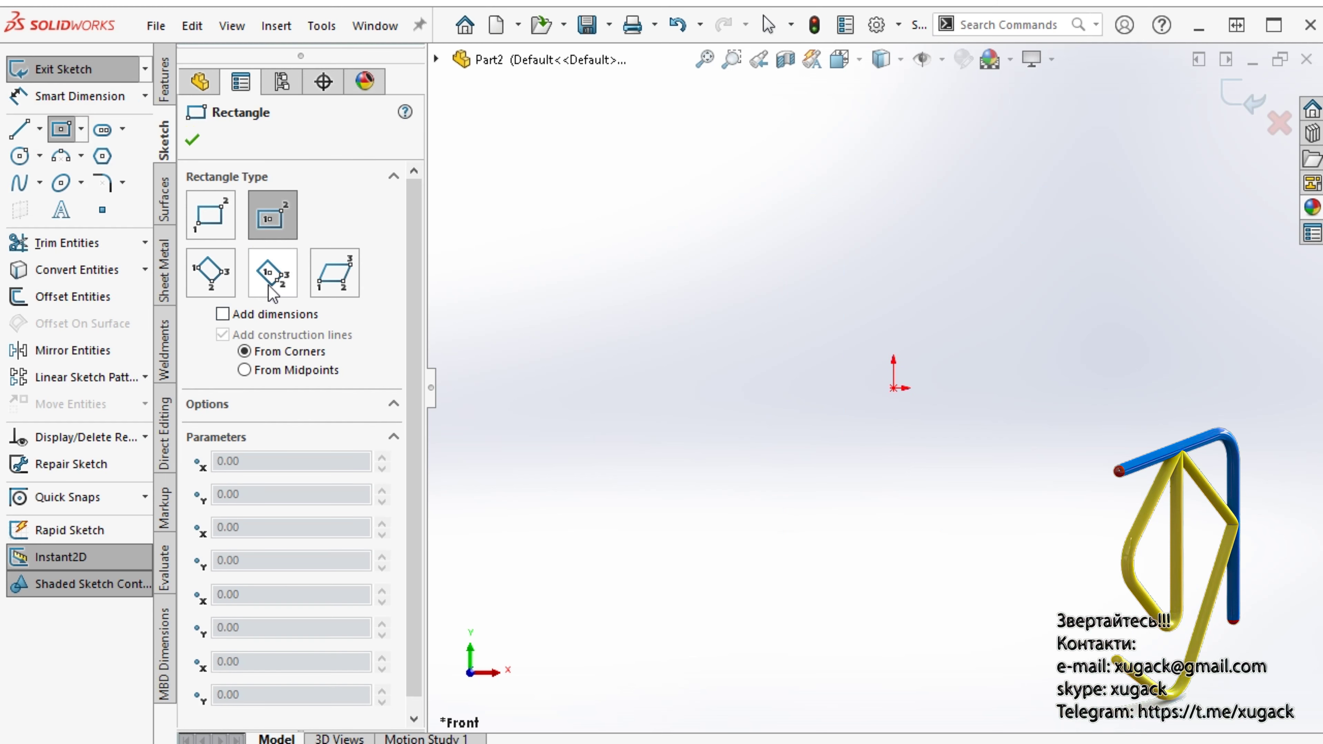
pyautogui.click(272, 273)
pyautogui.click(1199, 272)
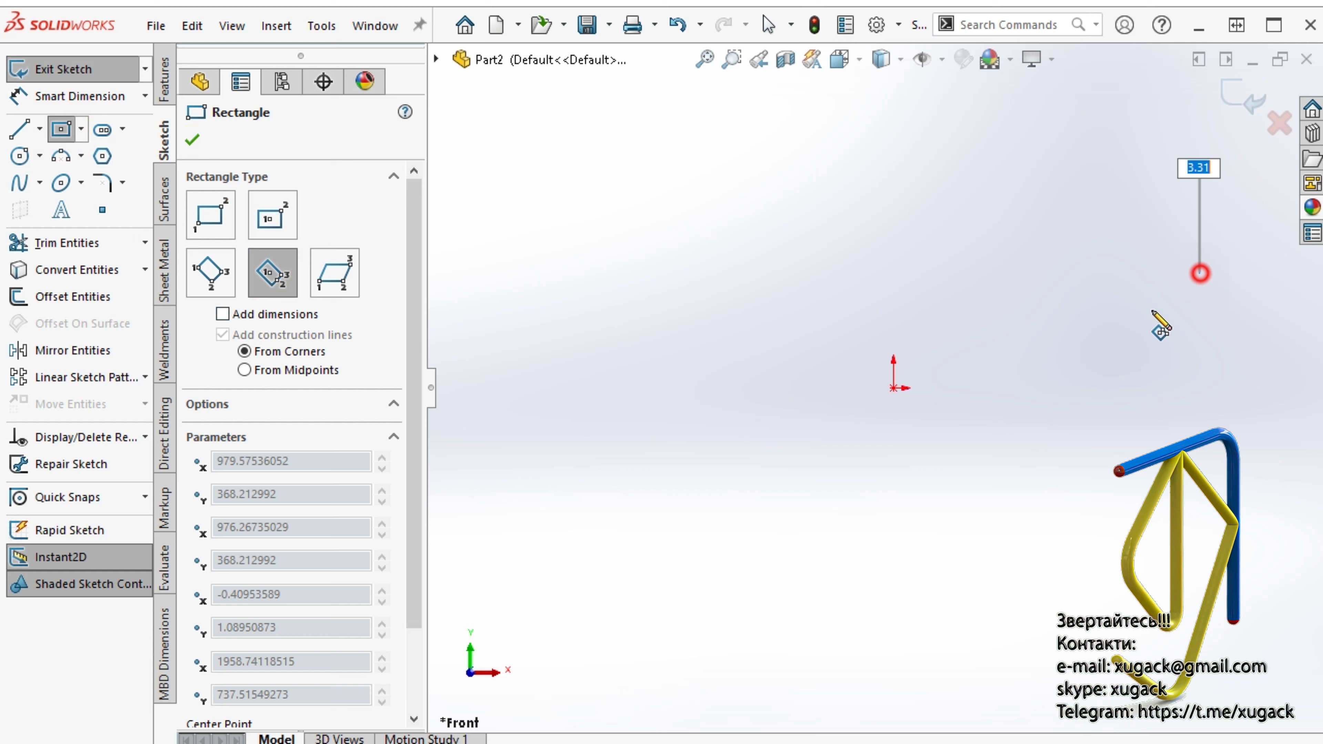
pyautogui.click(894, 388)
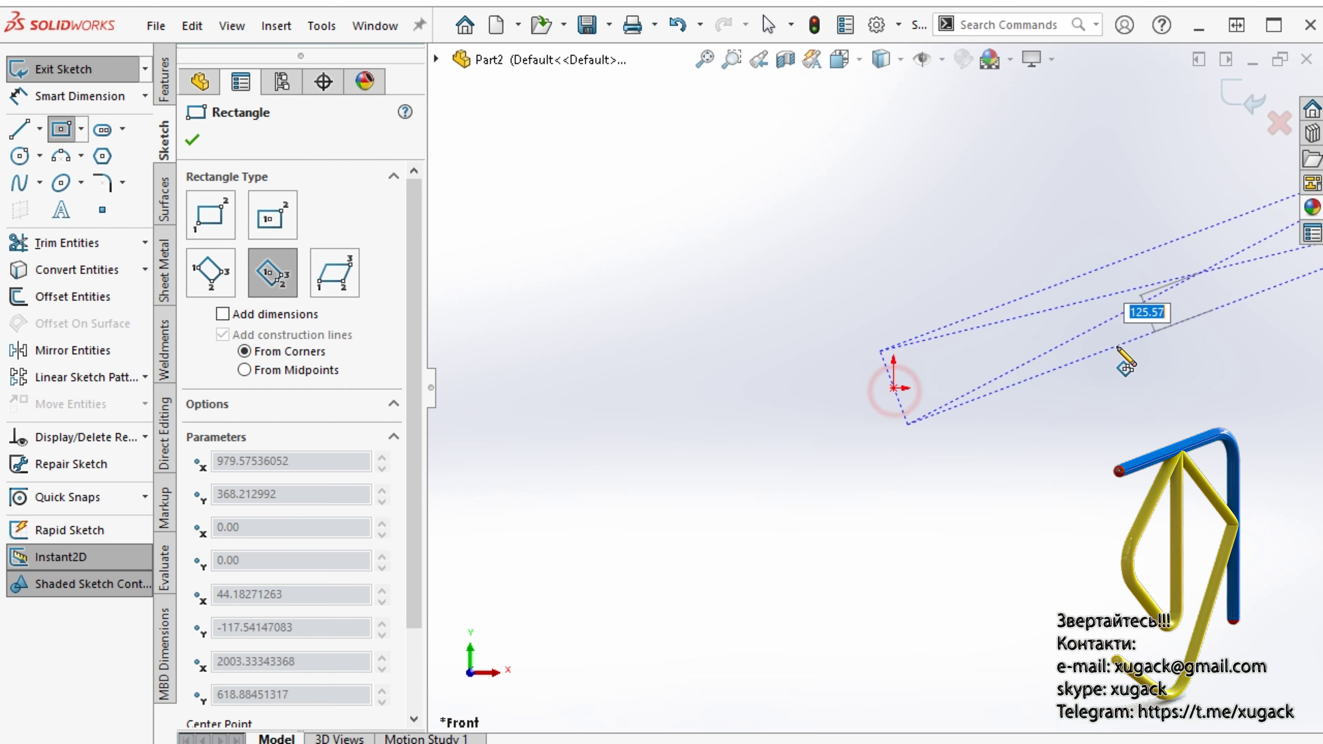
pyautogui.click(1118, 360)
pyautogui.press('d')
pyautogui.scroll(-5, 958, 373)
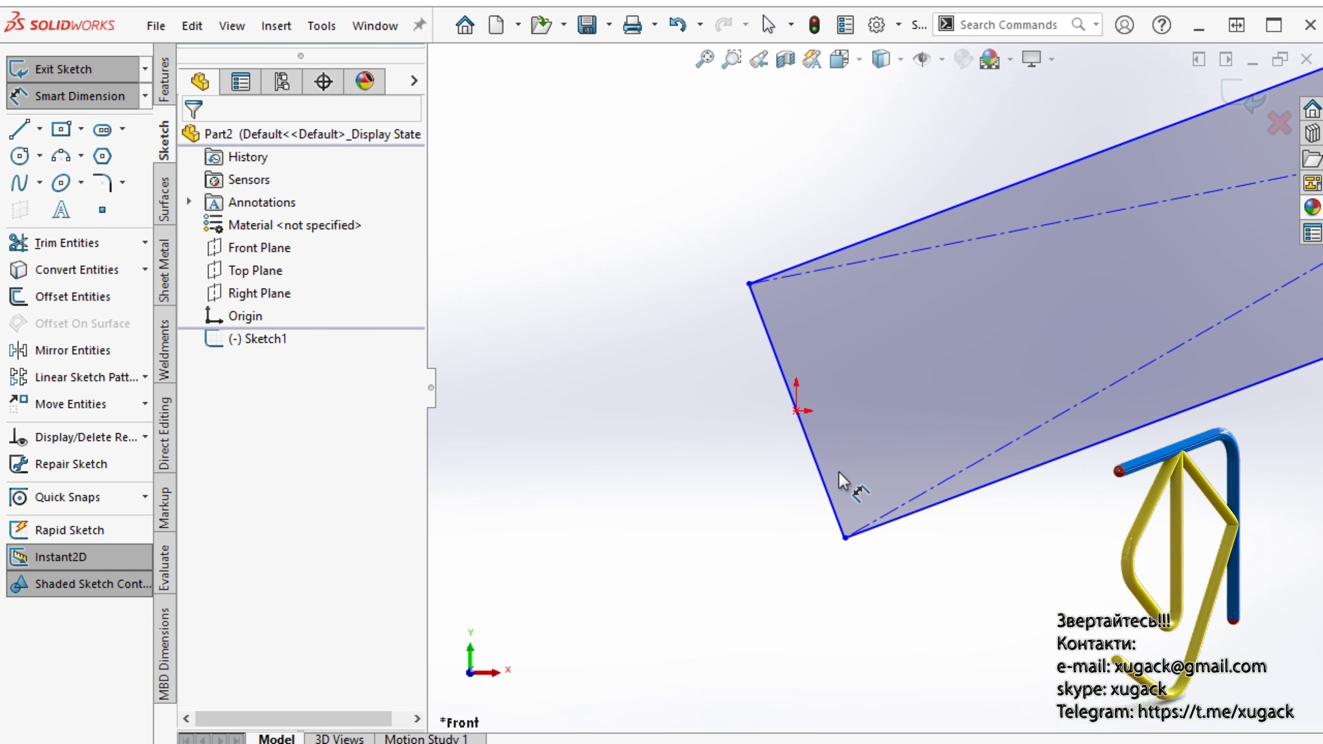
# - Dimension the rectangle 20 mm wide and 600 mm long
pyautogui.click(823, 481)
pyautogui.click(764, 468)
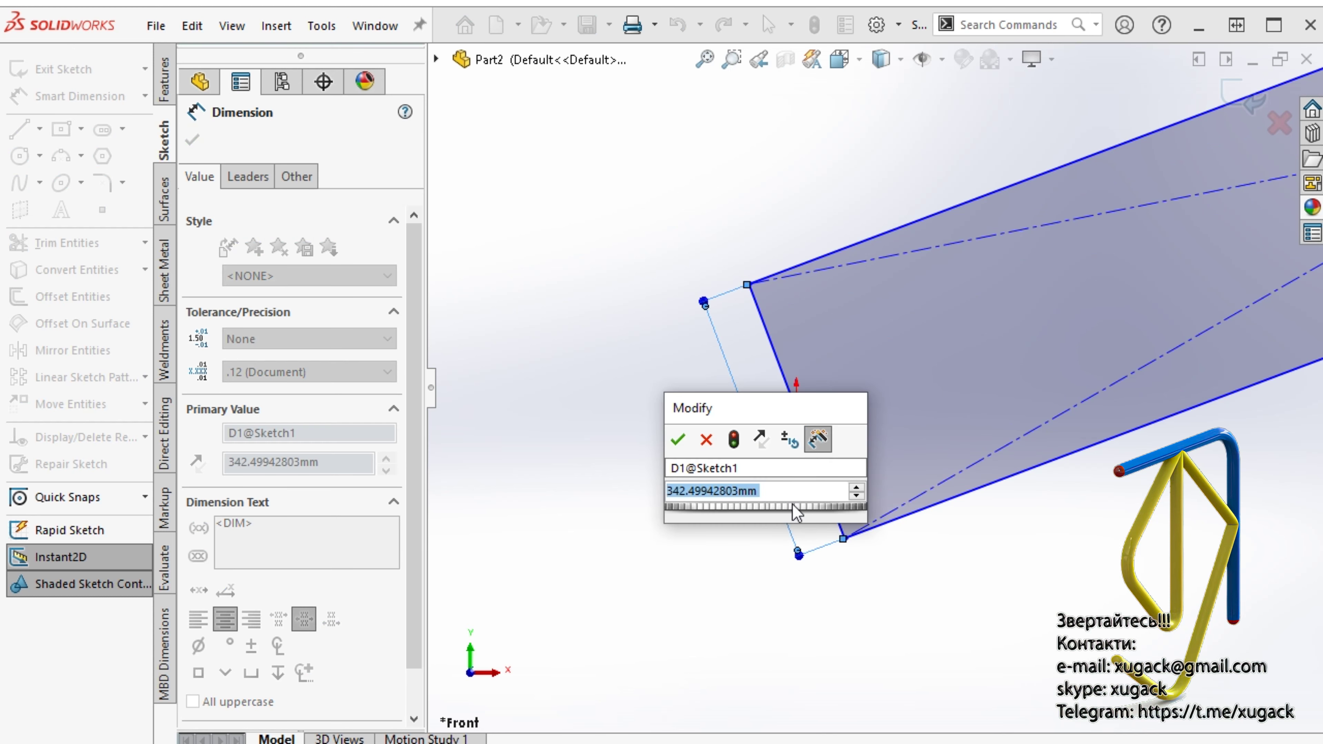
pyautogui.write('20')
pyautogui.press('Return')
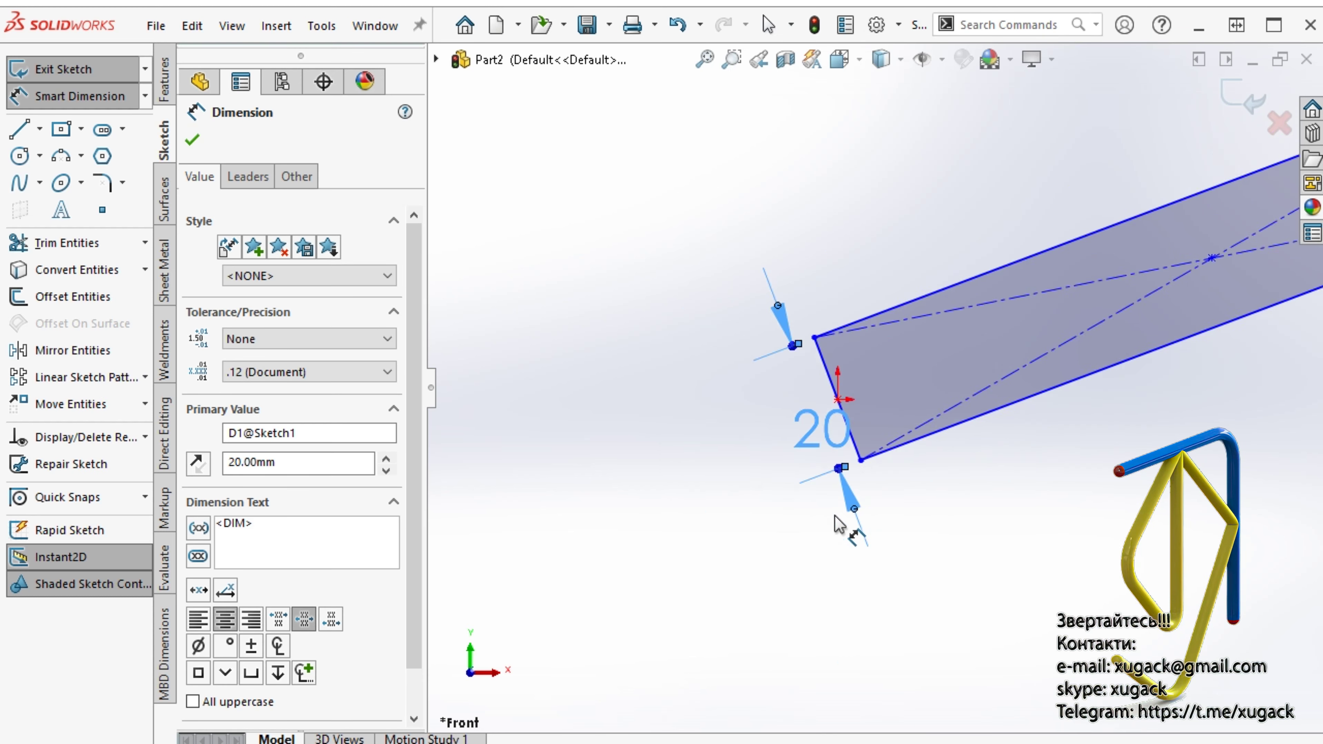
pyautogui.scroll(5, 839, 523)
pyautogui.scroll(-3, 1036, 391)
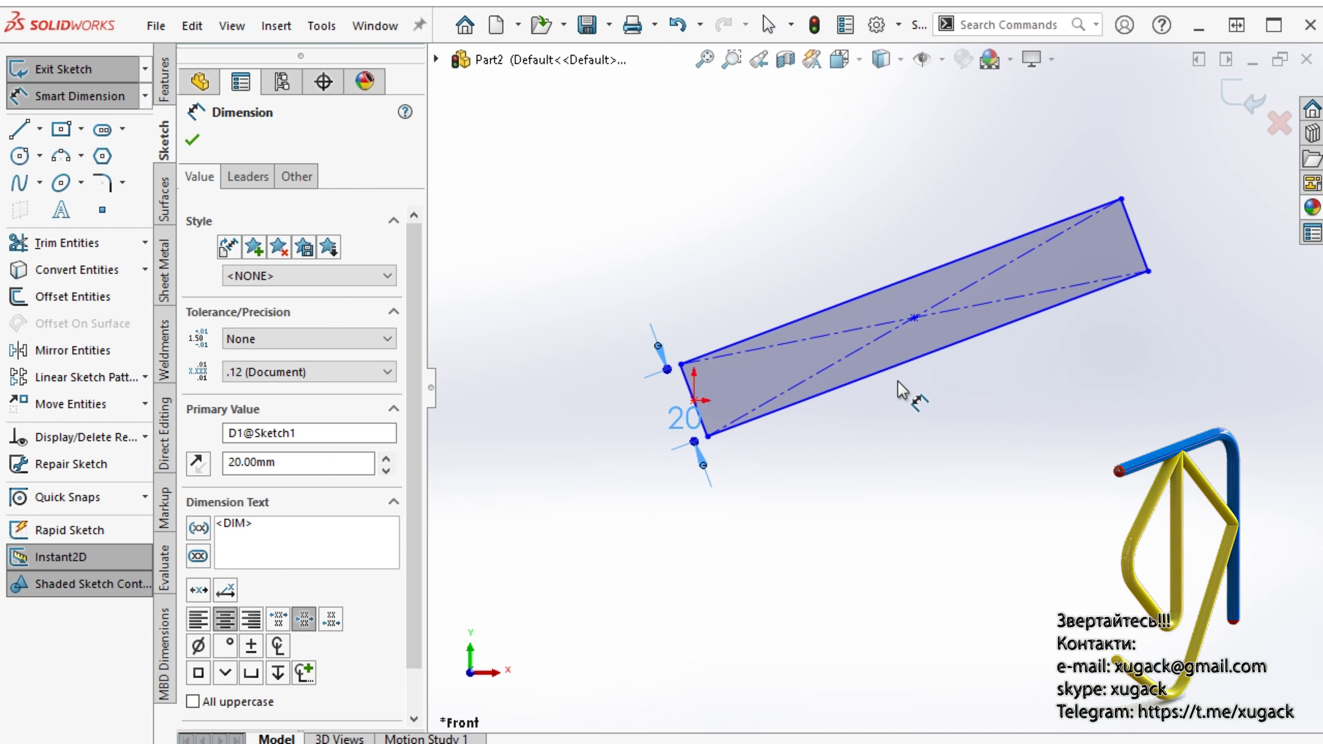
pyautogui.click(916, 371)
pyautogui.click(943, 413)
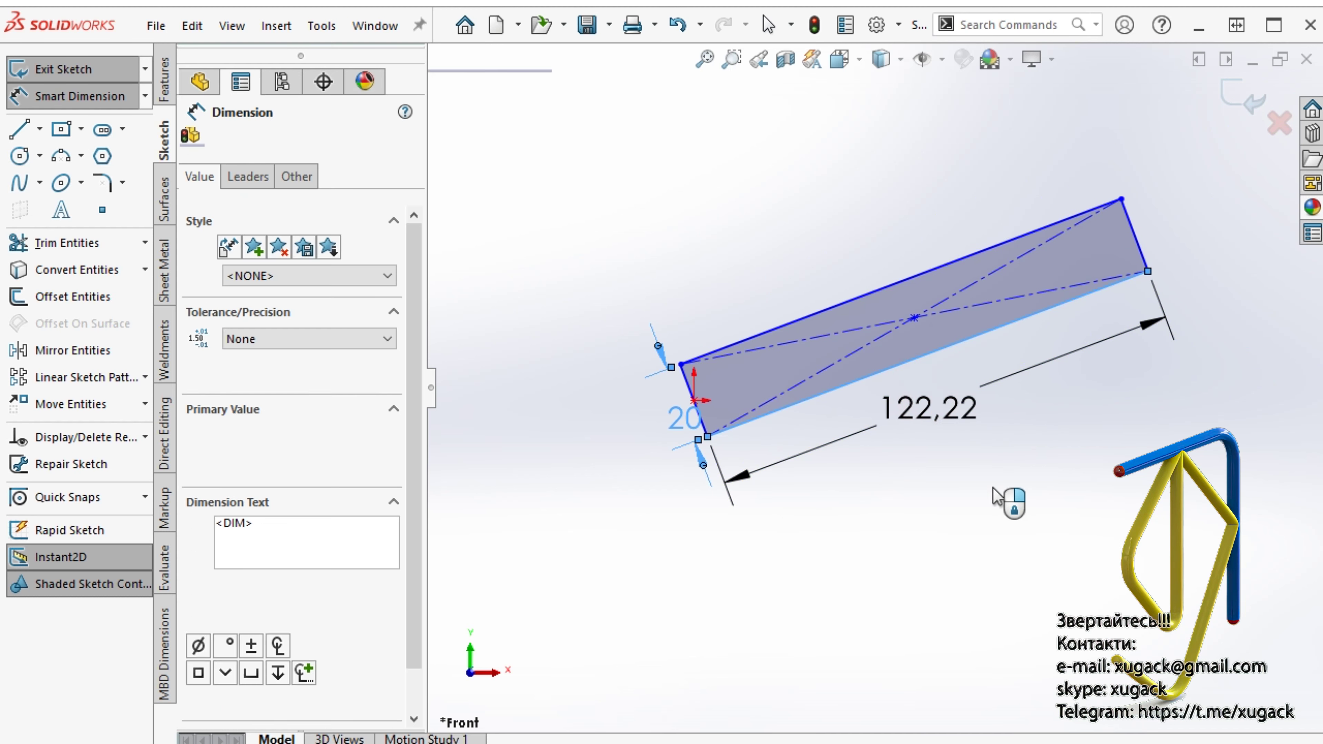
pyautogui.click(996, 498)
pyautogui.write('600')
pyautogui.press('Return')
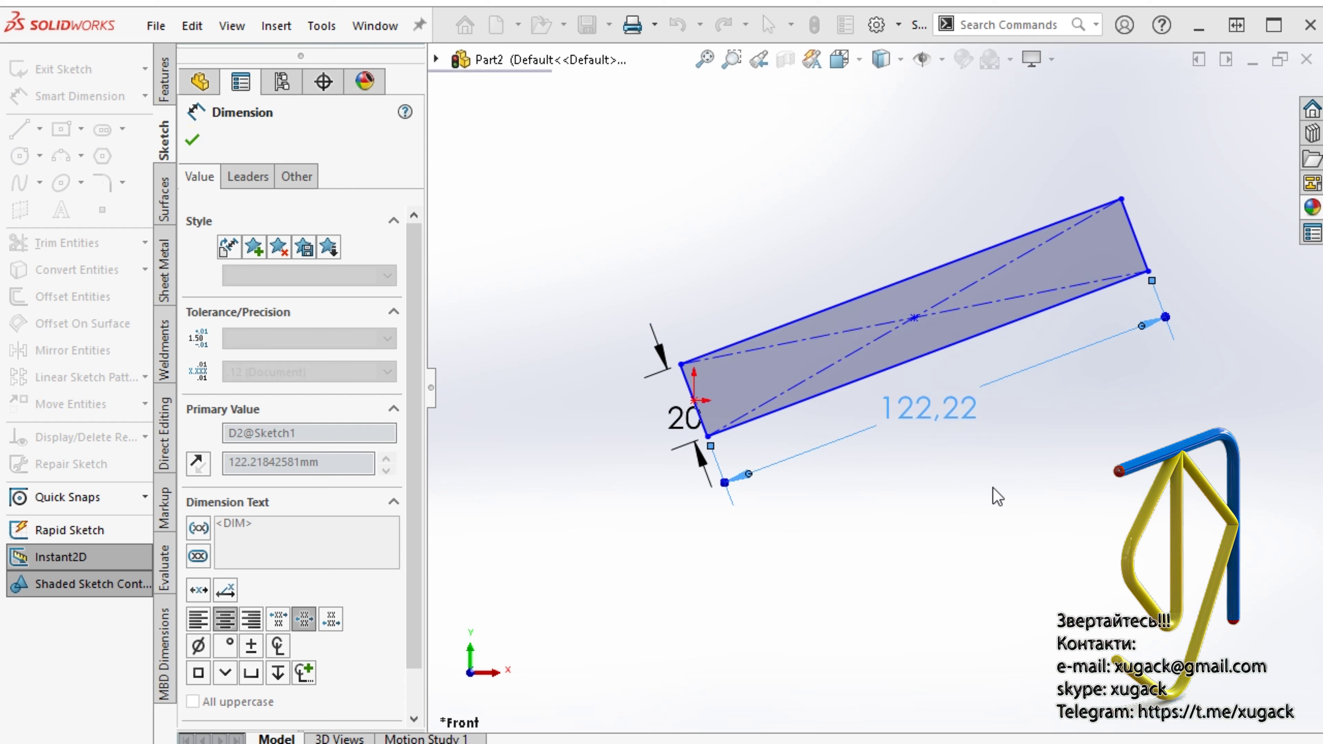
pyautogui.click(981, 558)
# - Move the 20 dimension aside and make the short end line's midpoint sit on the origin
pyautogui.scroll(1, 994, 562)
pyautogui.scroll(-1, 871, 428)
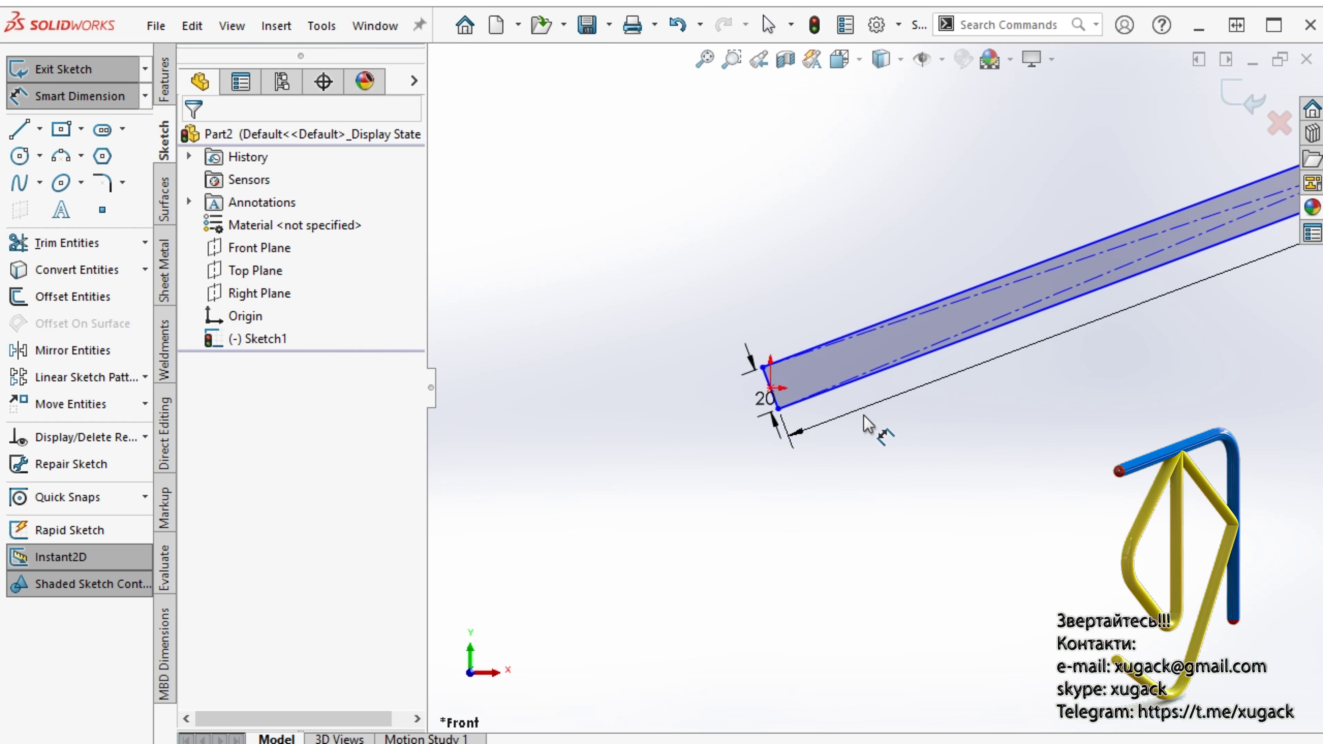
pyautogui.scroll(-3, 738, 399)
pyautogui.click(681, 388)
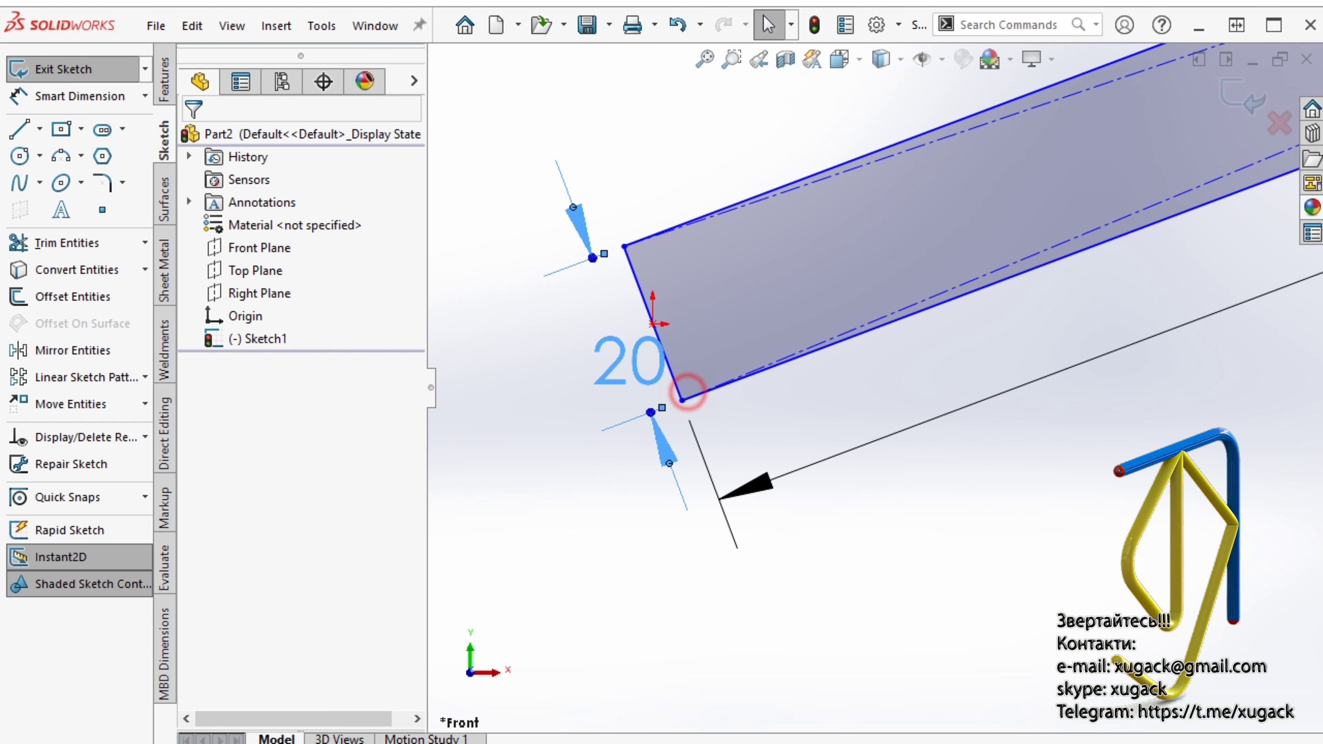
pyautogui.moveTo(631, 362); pyautogui.dragTo(456, 445)
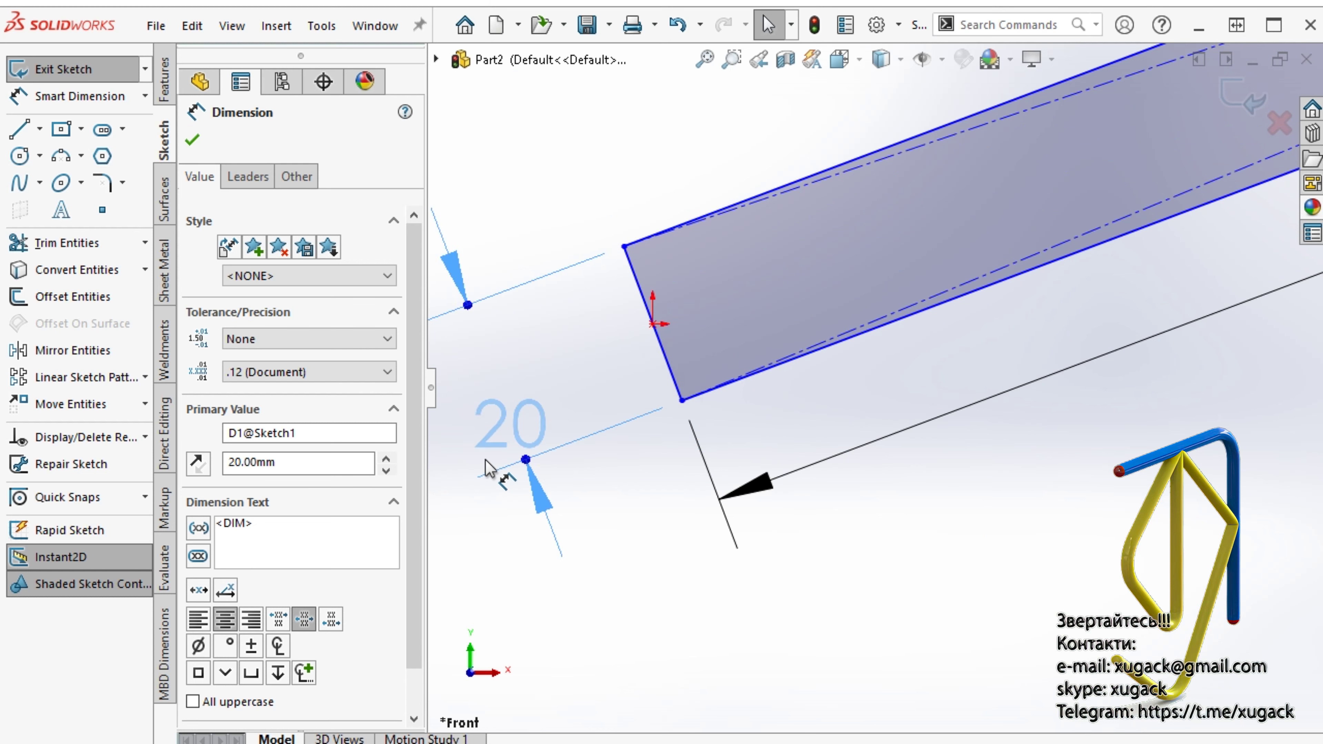
pyautogui.moveTo(675, 384); pyautogui.dragTo(700, 384)
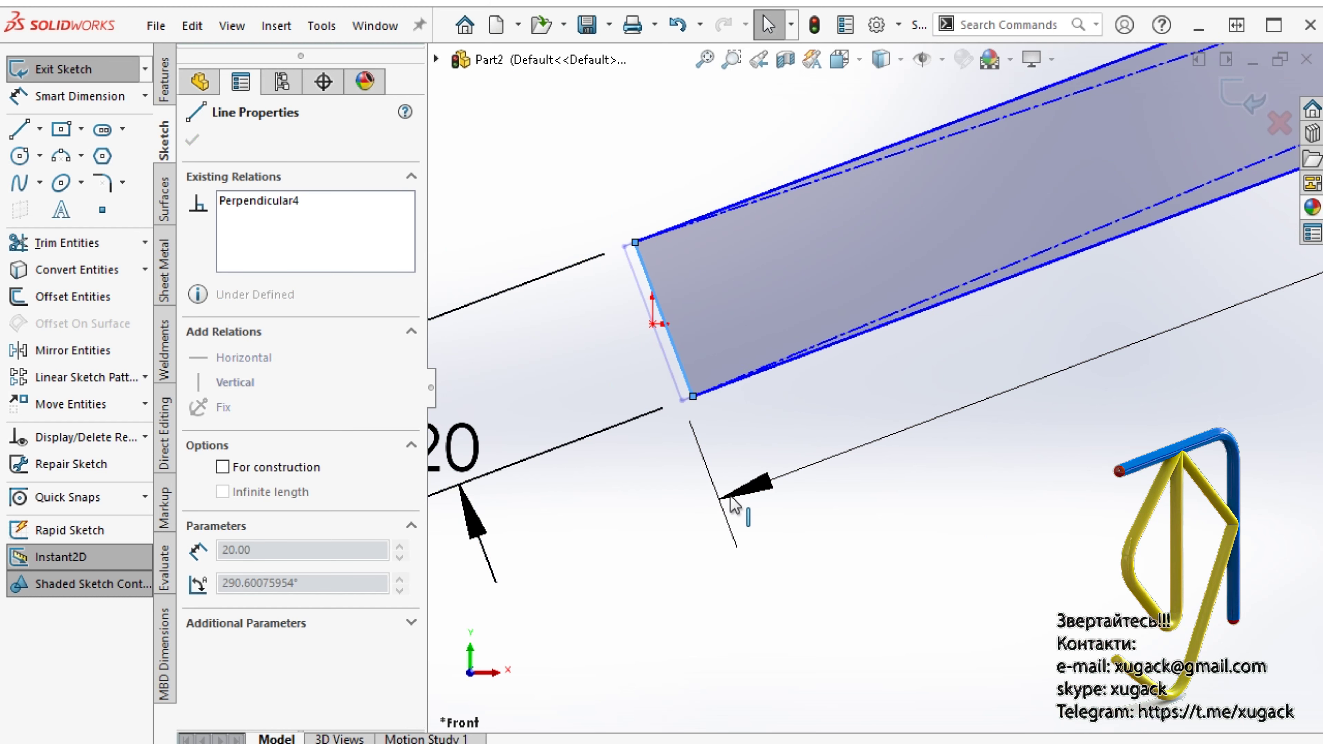
pyautogui.keyDown('ctrl'); pyautogui.click(652, 324); pyautogui.keyUp('ctrl')
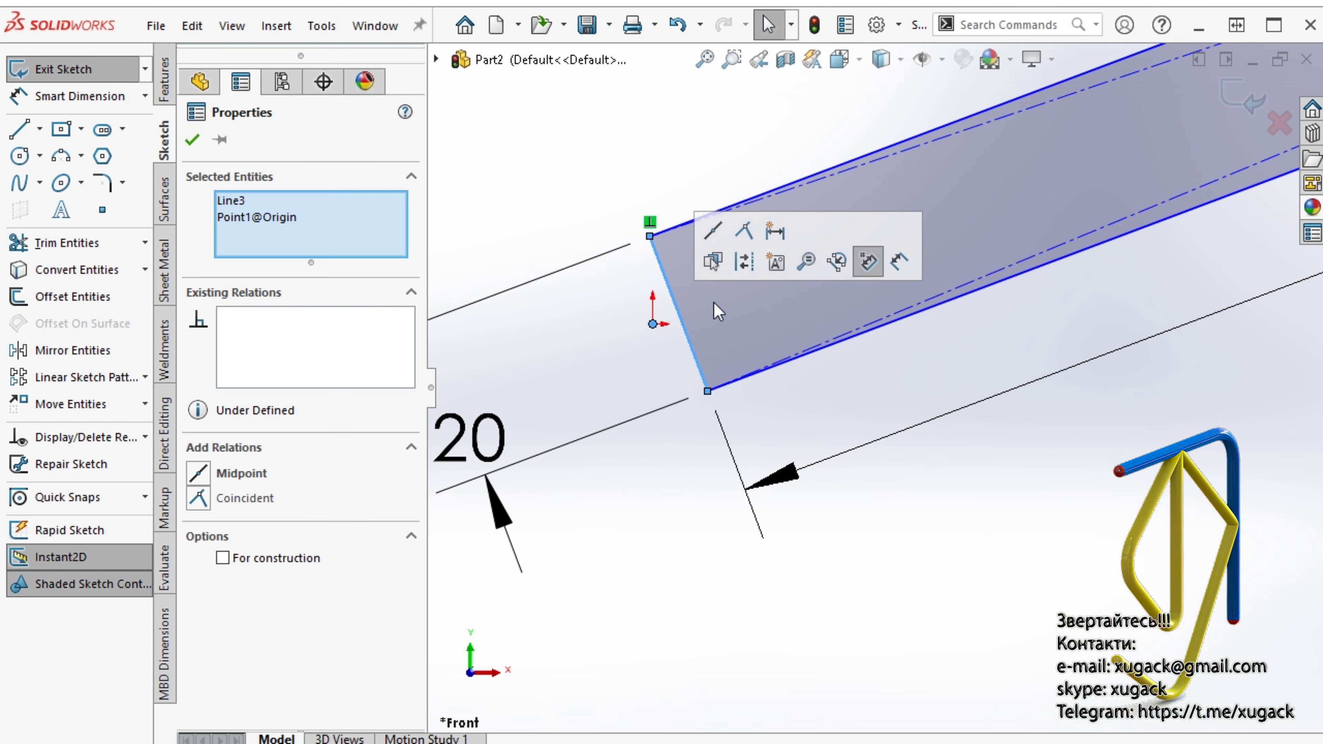
pyautogui.click(720, 229)
pyautogui.click(662, 615)
pyautogui.scroll(5, 659, 625)
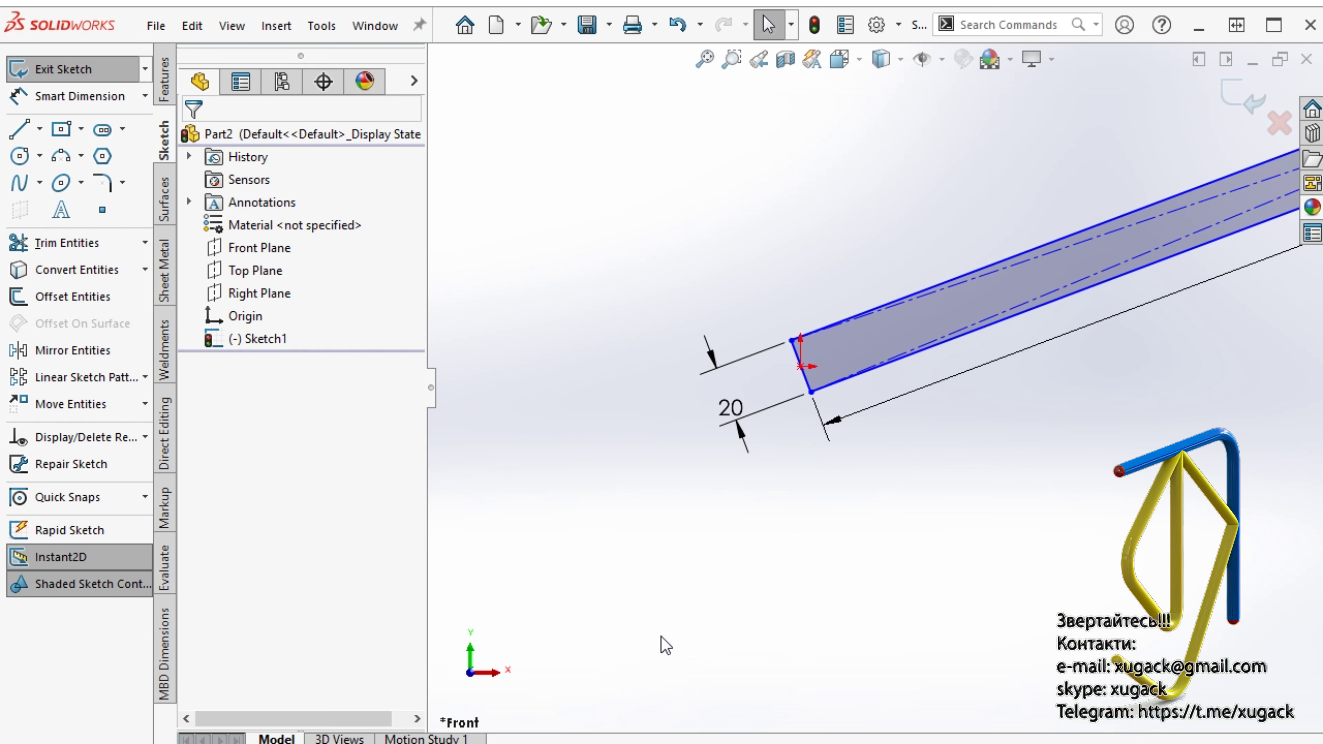
pyautogui.click(787, 602)
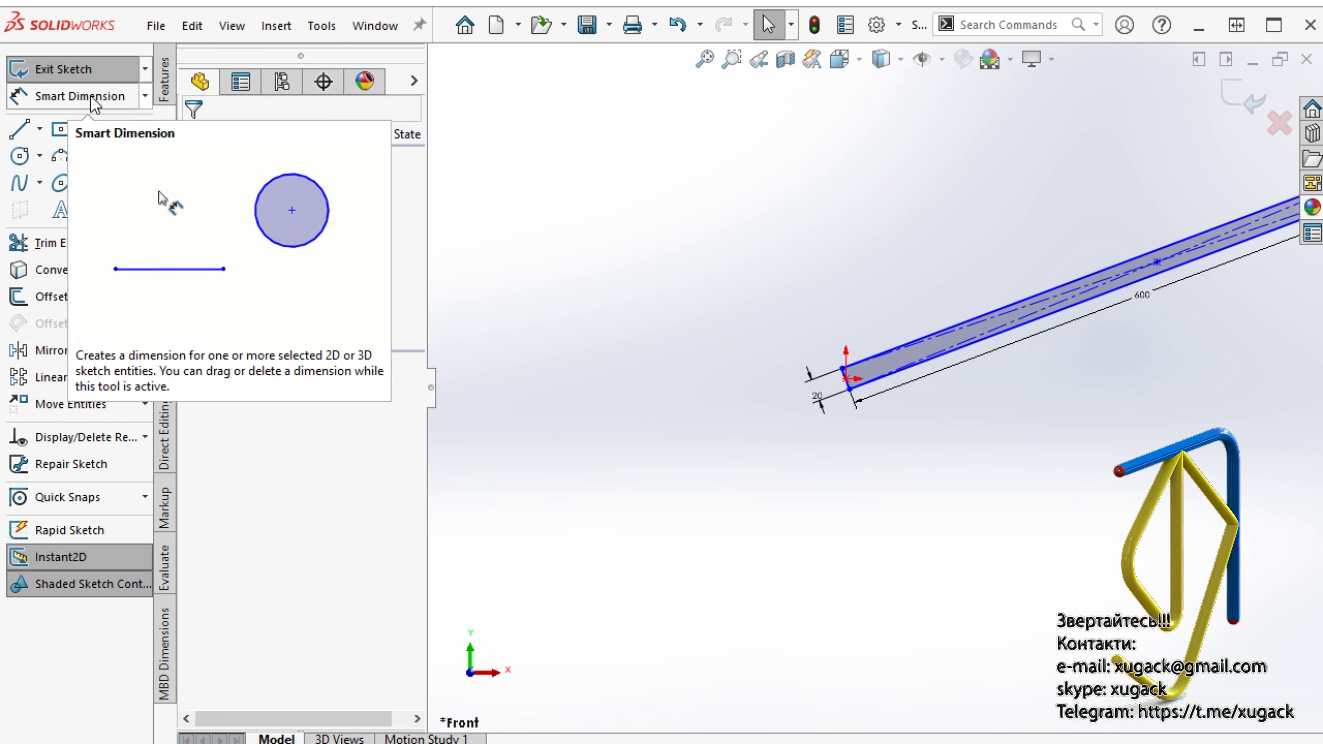
pyautogui.click(67, 96)
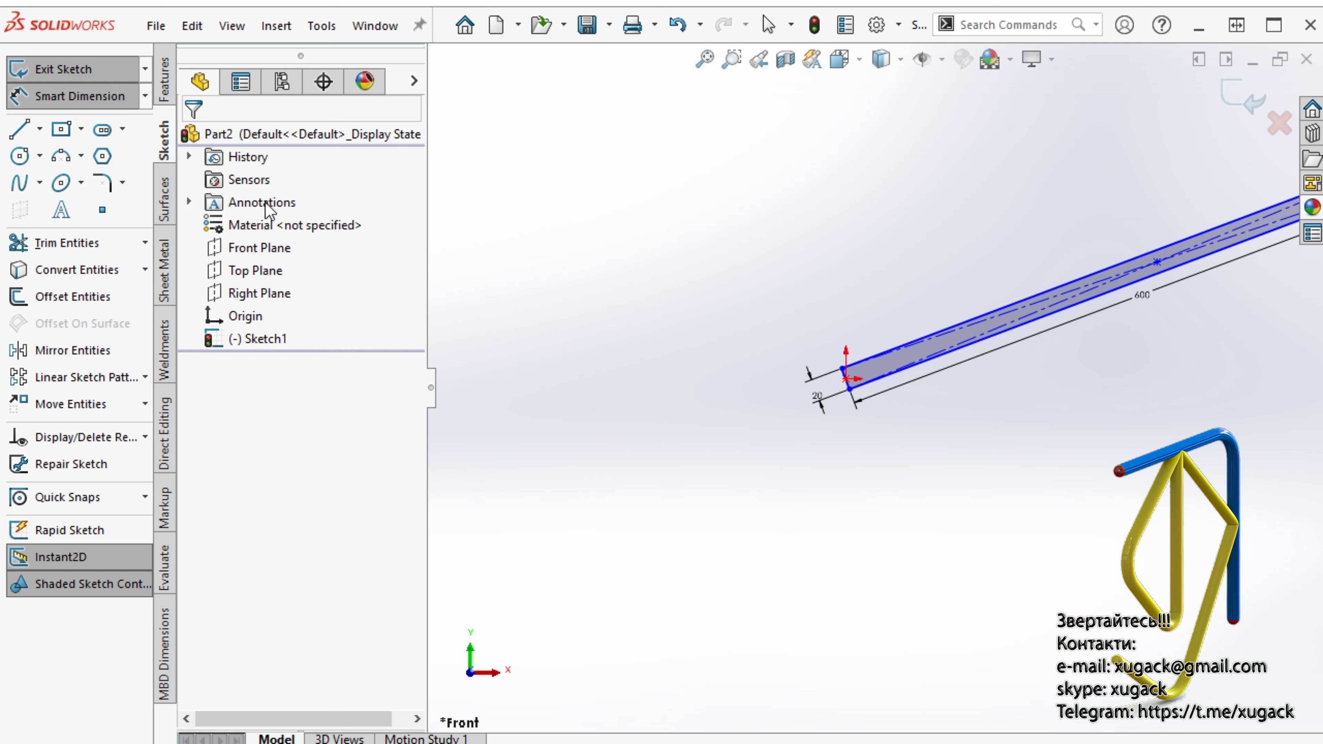
# - Set the bar's lower edge at 20° to the Top Plane
pyautogui.click(271, 270)
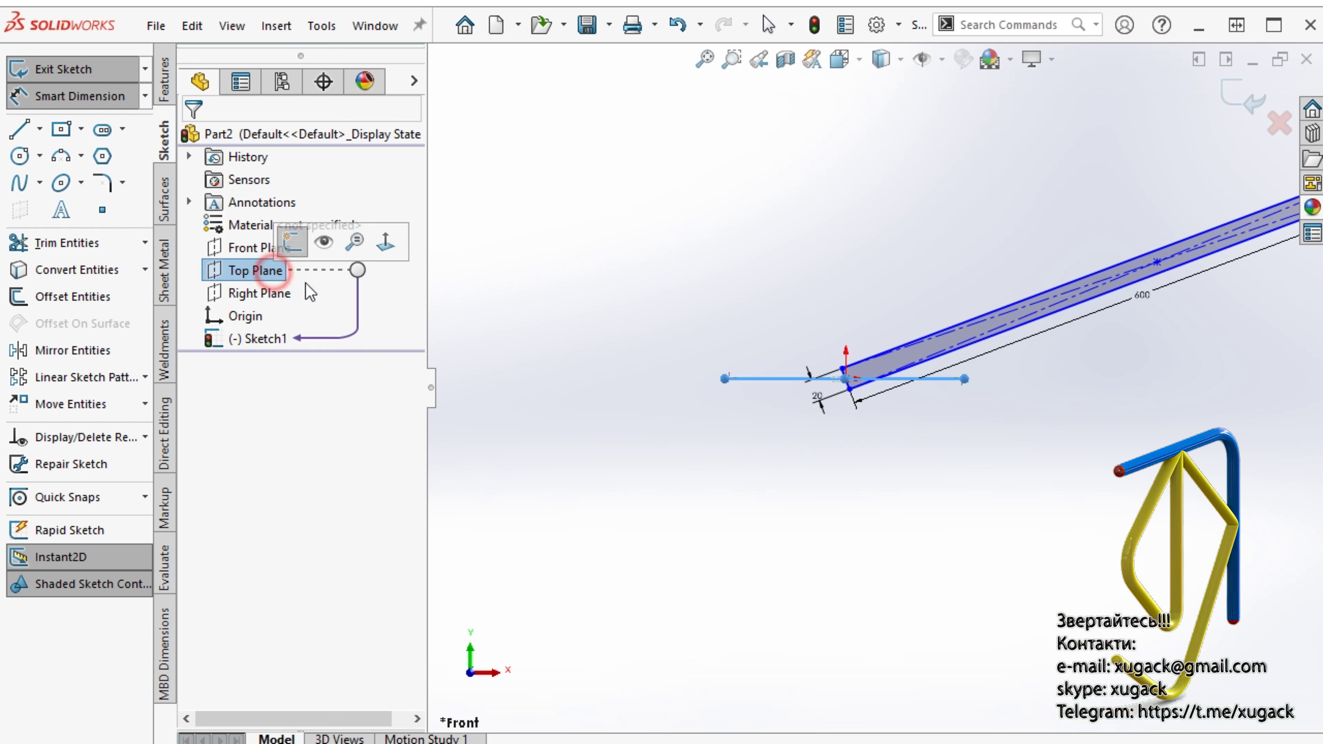
pyautogui.click(1040, 316)
pyautogui.click(1174, 379)
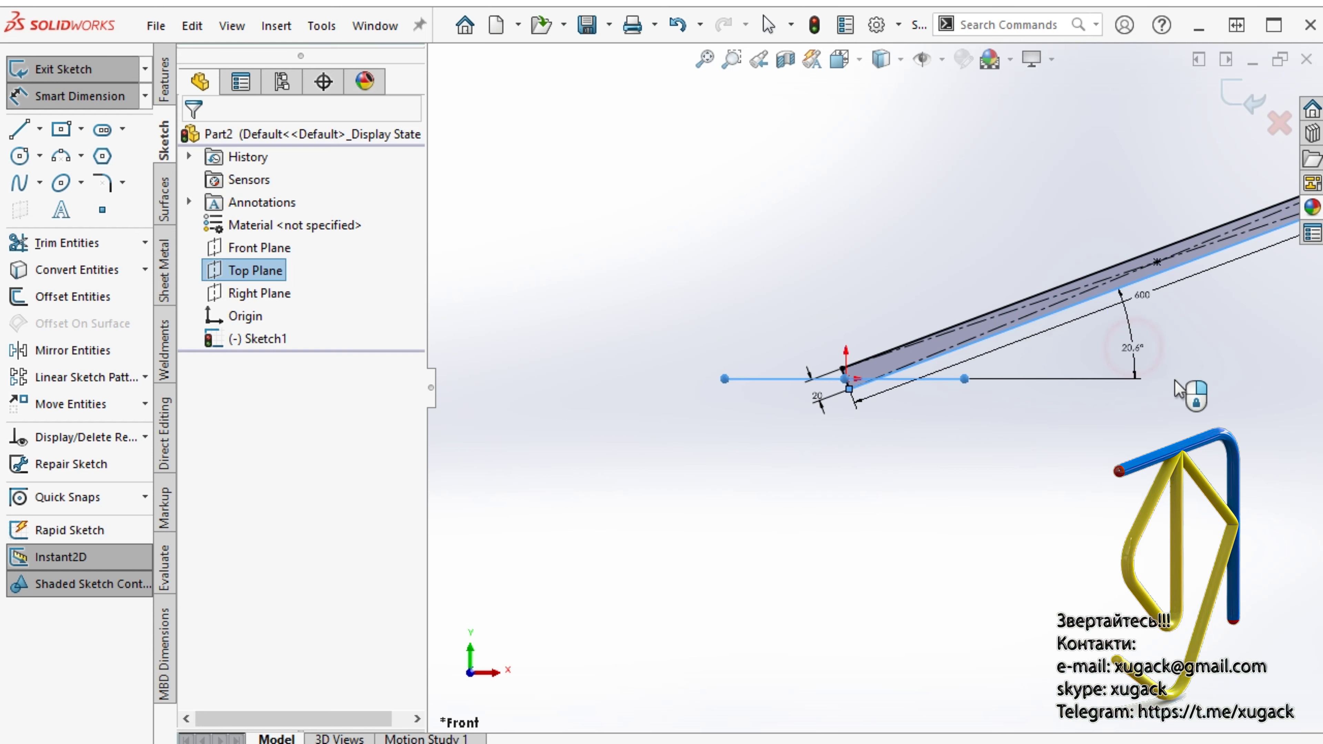
pyautogui.write('20')
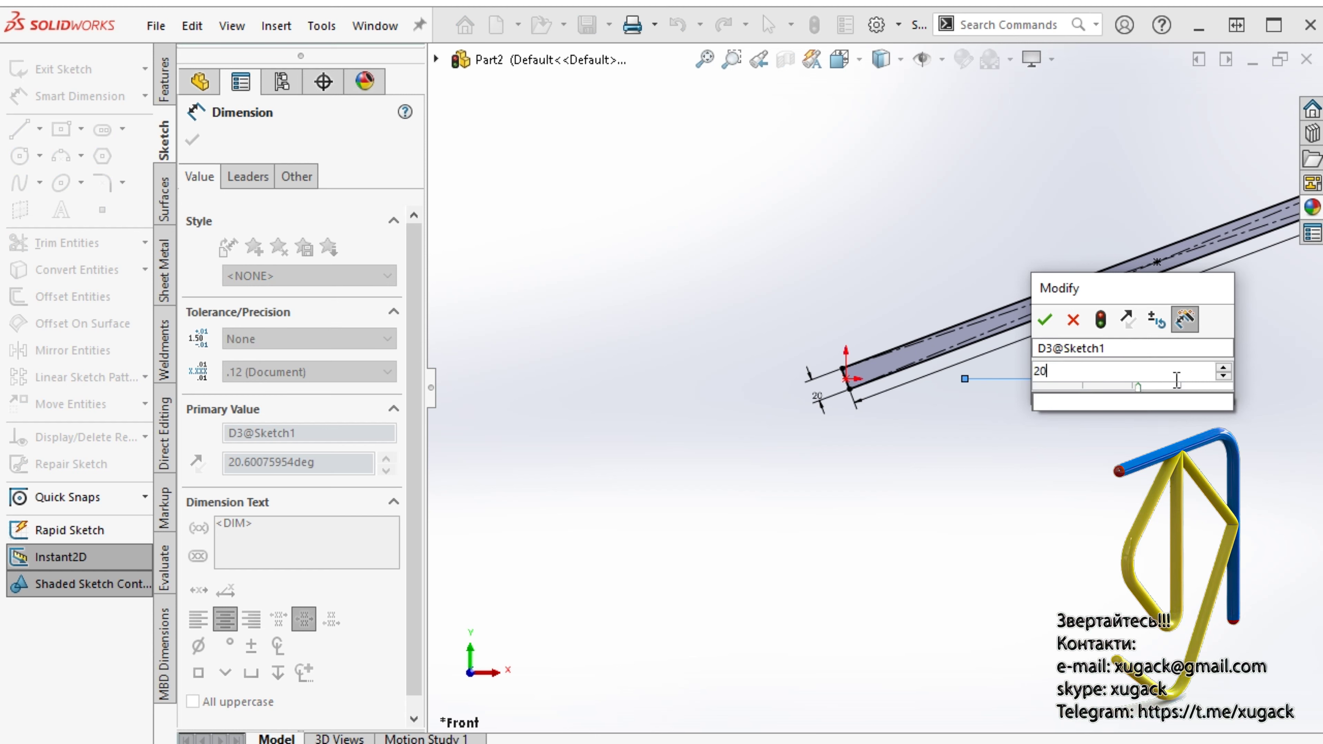
pyautogui.press('Return')
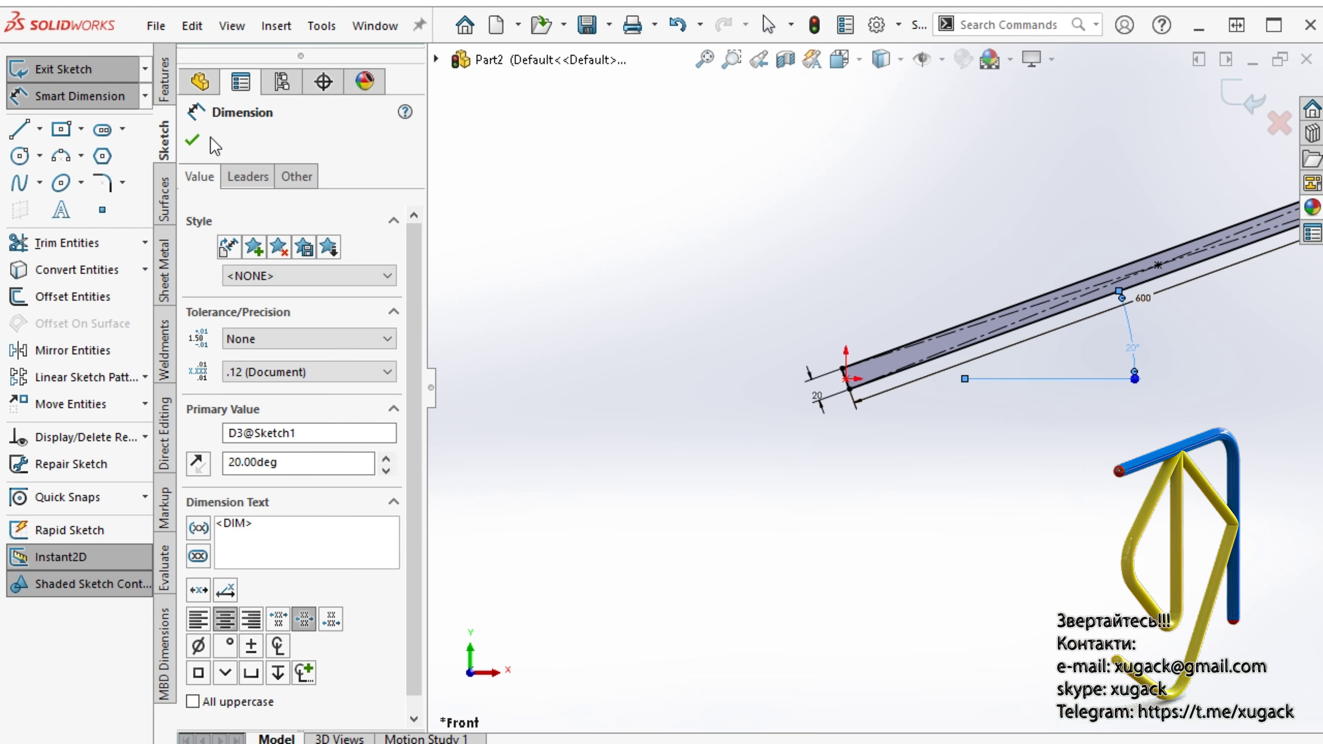
pyautogui.click(192, 140)
# - Extrude the bar sketch 2 mm thick as Boss-Extrude1
pyautogui.click(163, 81)
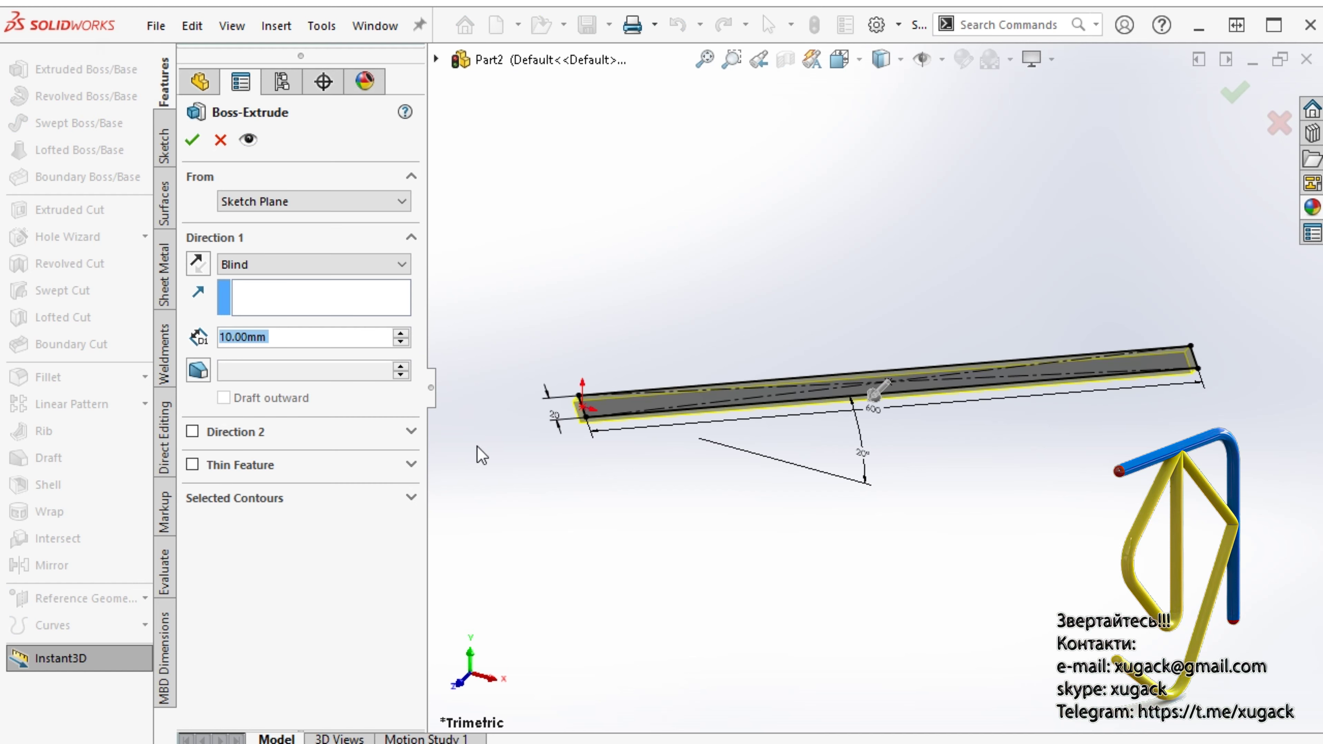
pyautogui.write('2')
pyautogui.press('Return')
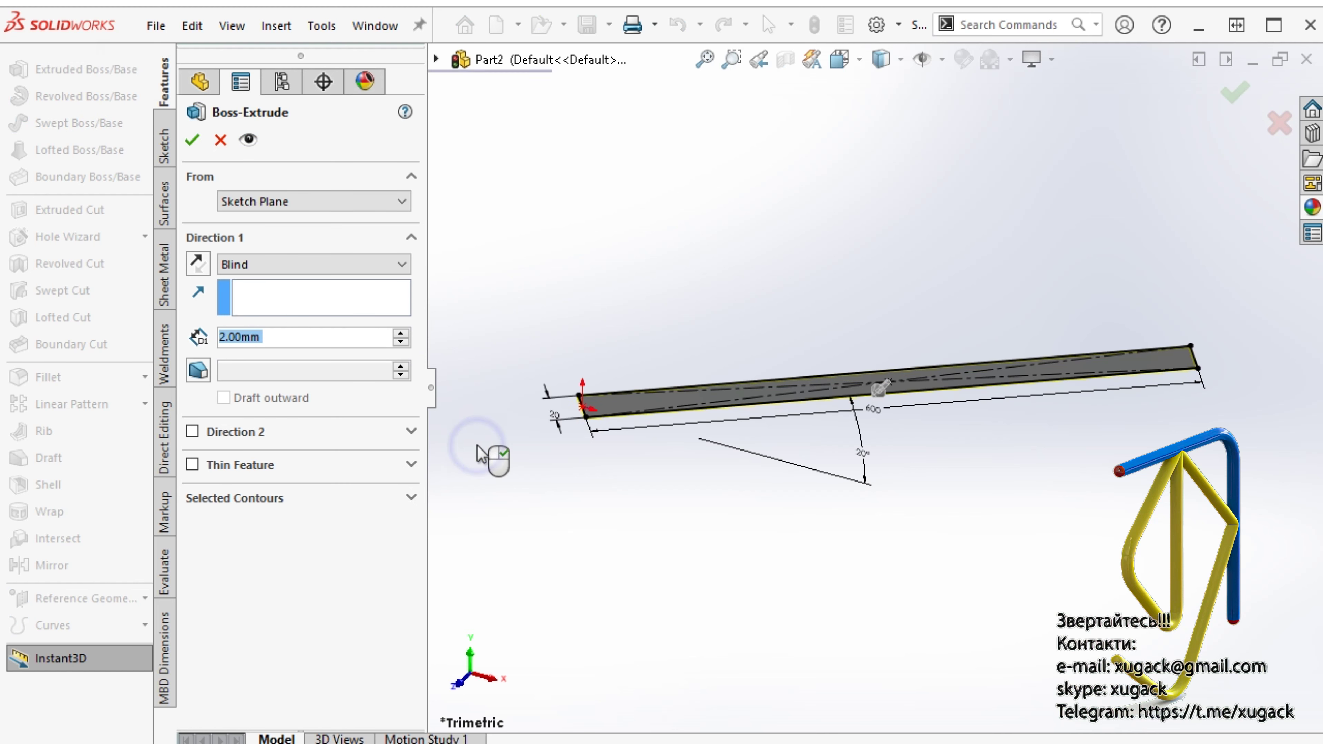
pyautogui.rightClick(484, 454)
pyautogui.scroll(-5, 625, 469)
pyautogui.click(753, 413)
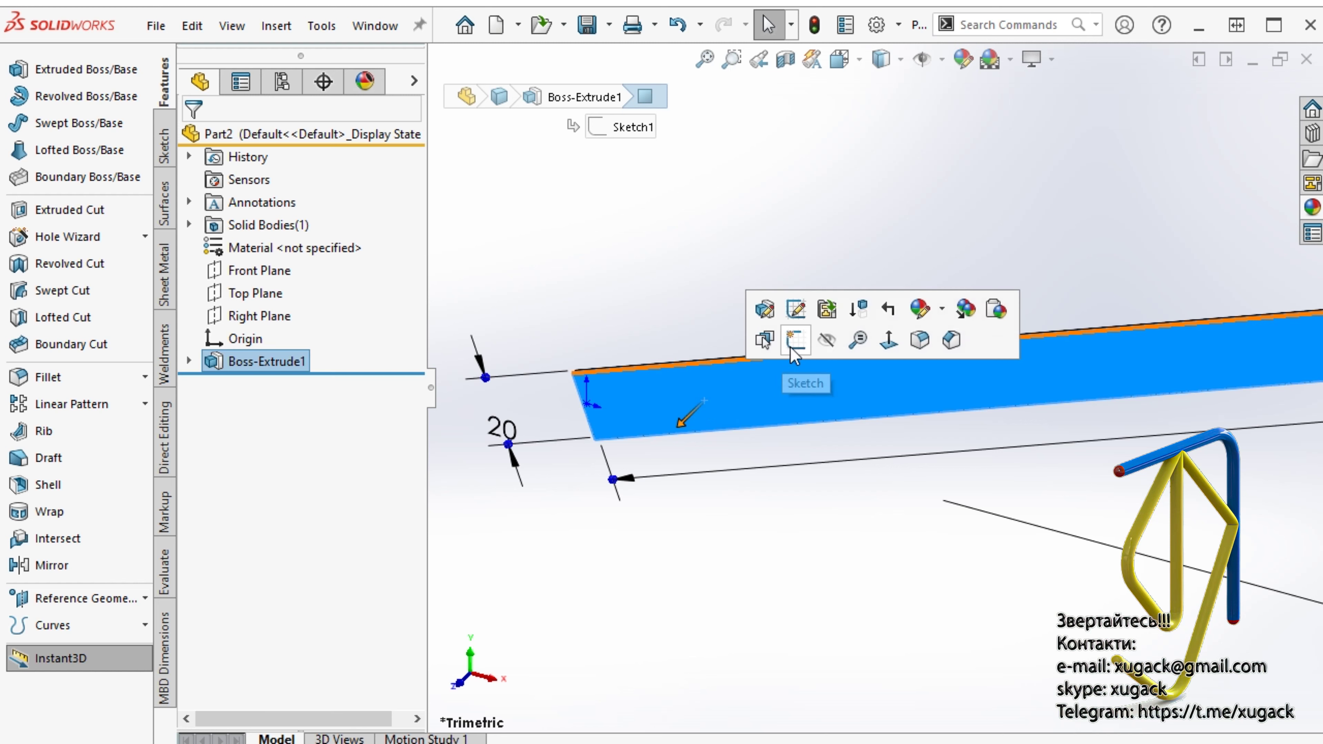
# - Sketch on the bar's face a construction line offset 5 mm inside the bottom edge
pyautogui.click(788, 345)
pyautogui.click(798, 615)
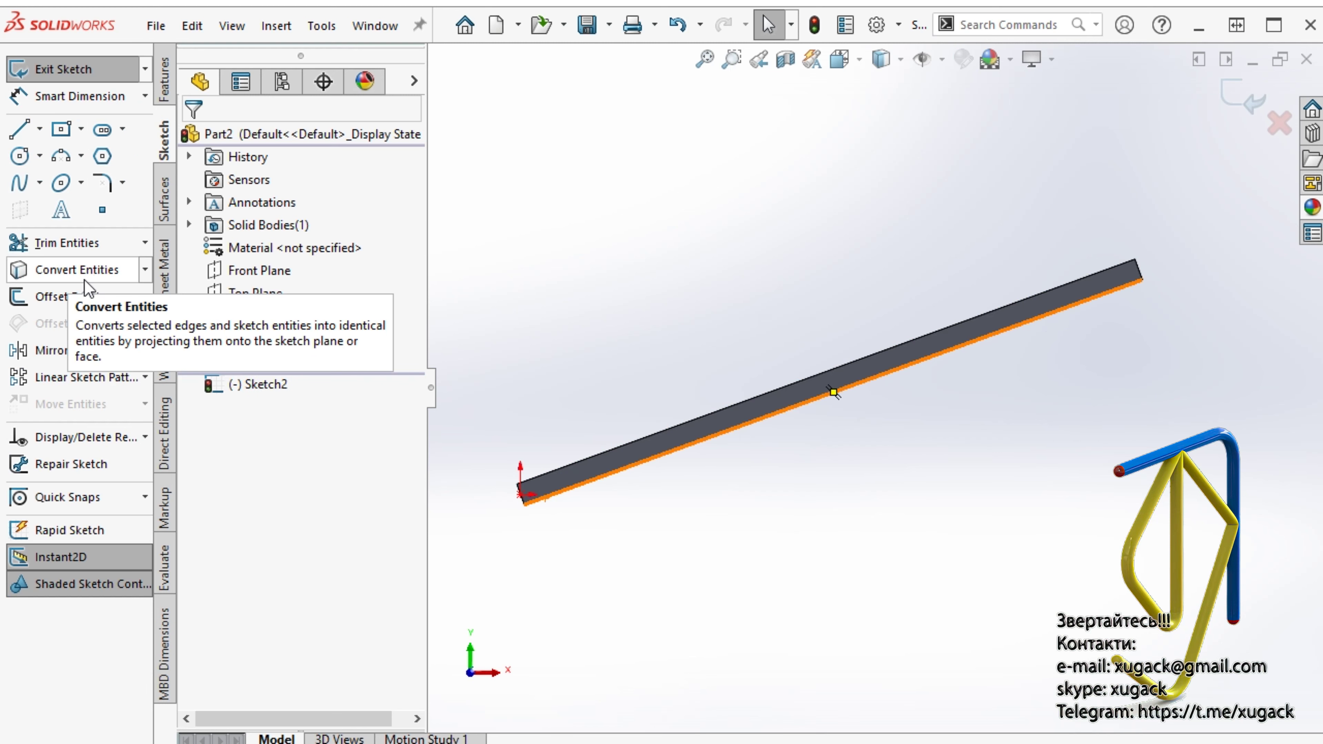
pyautogui.click(73, 296)
pyautogui.scroll(-3, 518, 542)
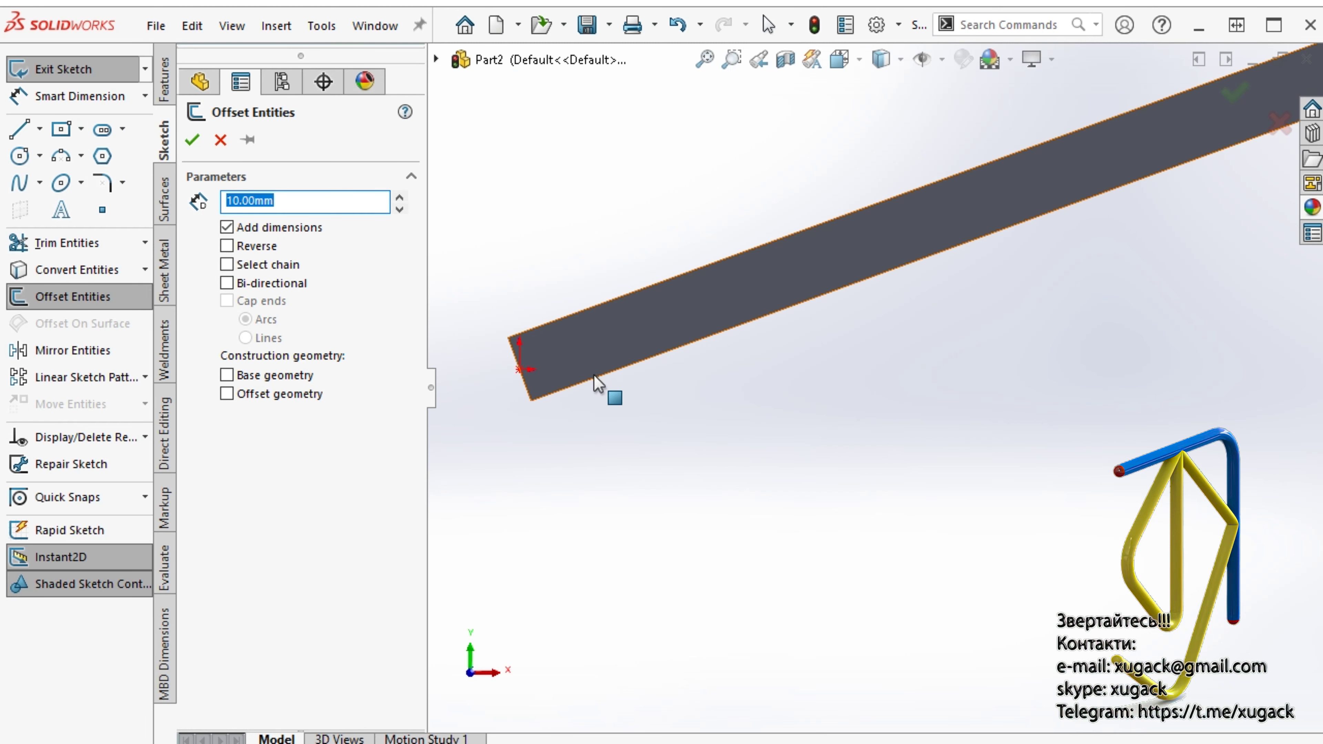
pyautogui.click(599, 378)
pyautogui.click(227, 246)
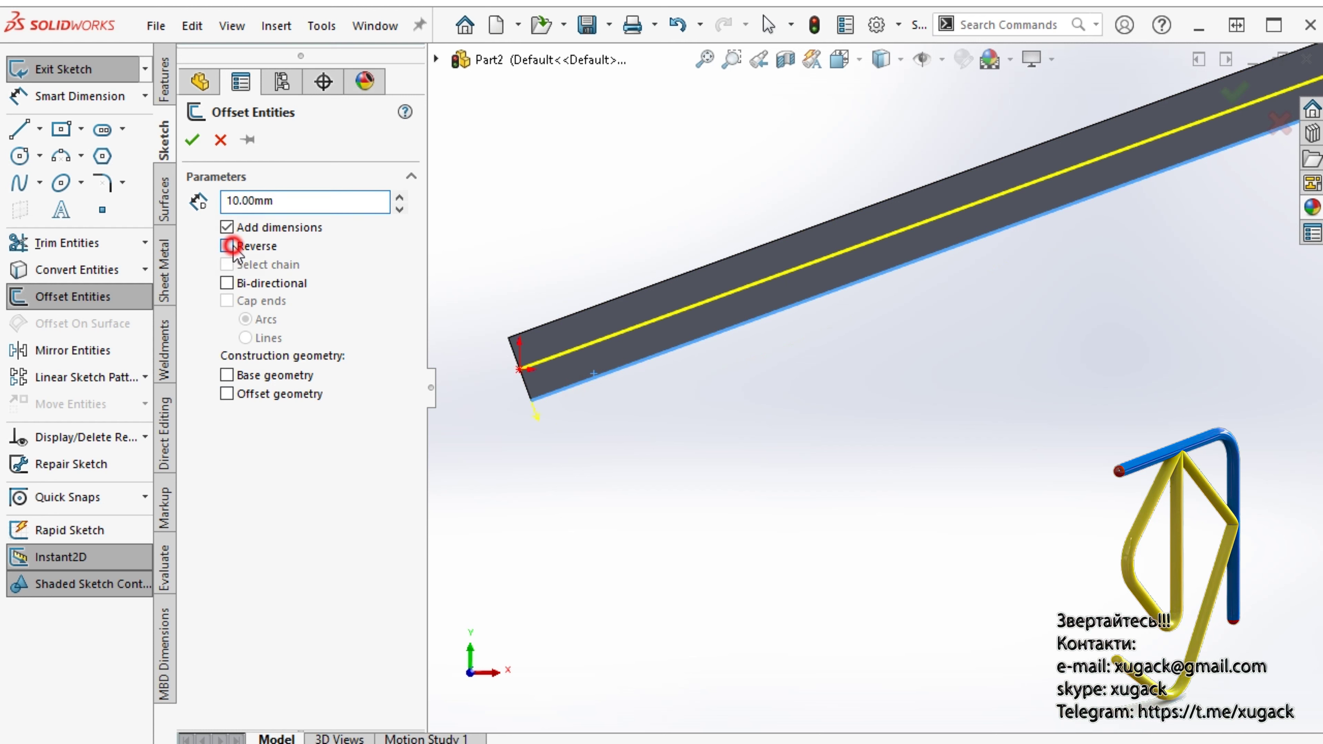
pyautogui.write('5')
pyautogui.press('Return')
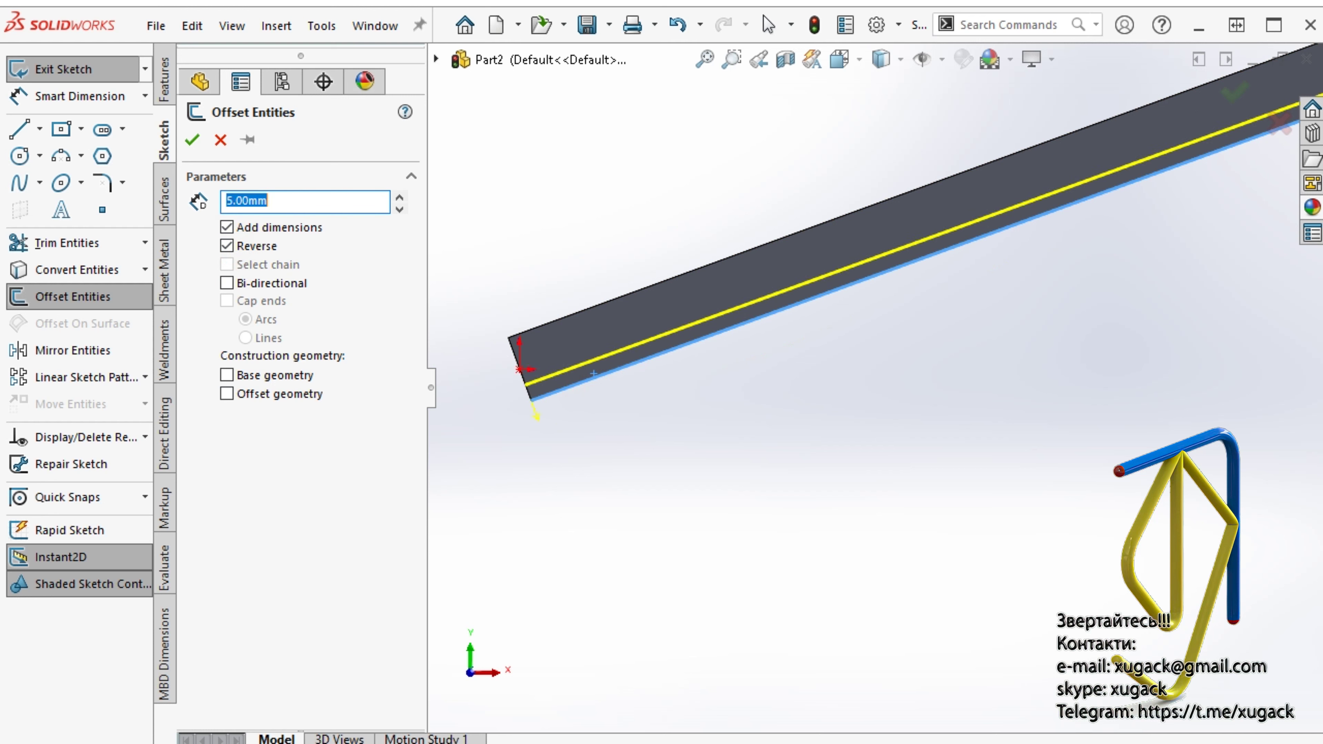
pyautogui.click(195, 135)
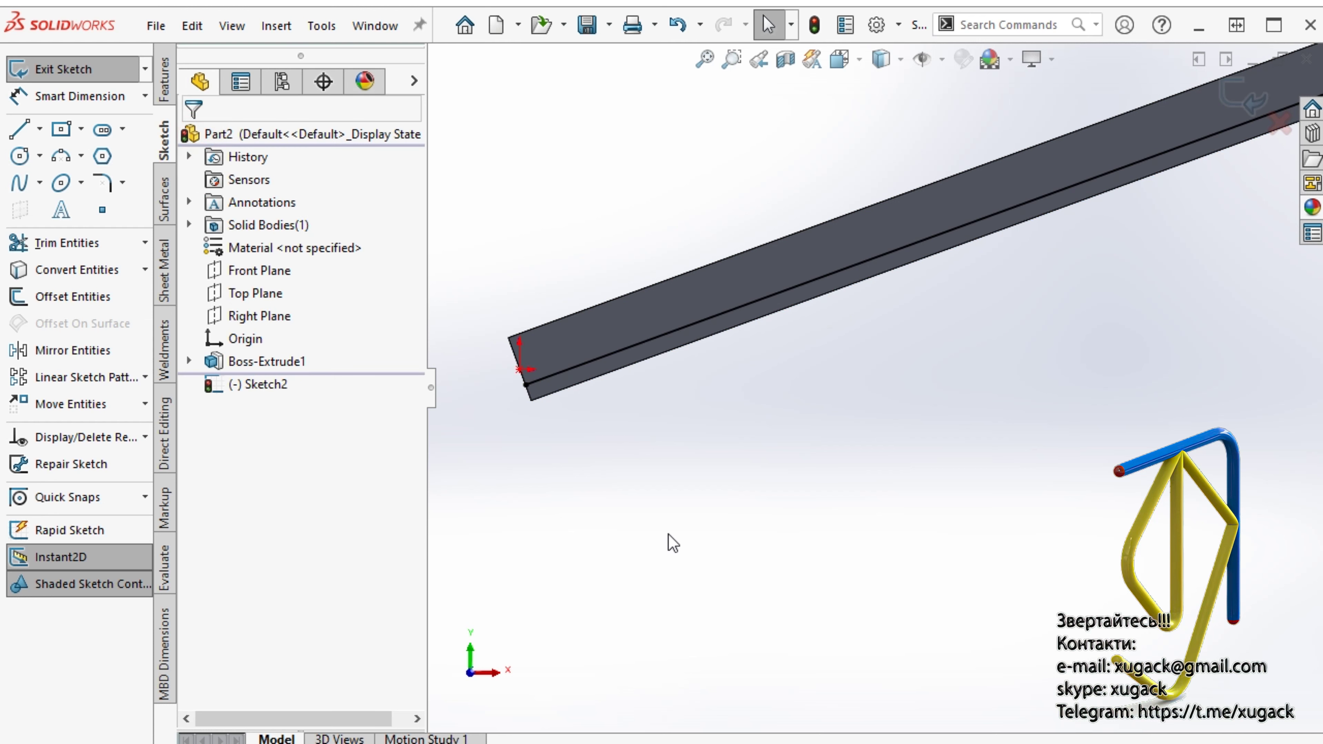
pyautogui.click(629, 361)
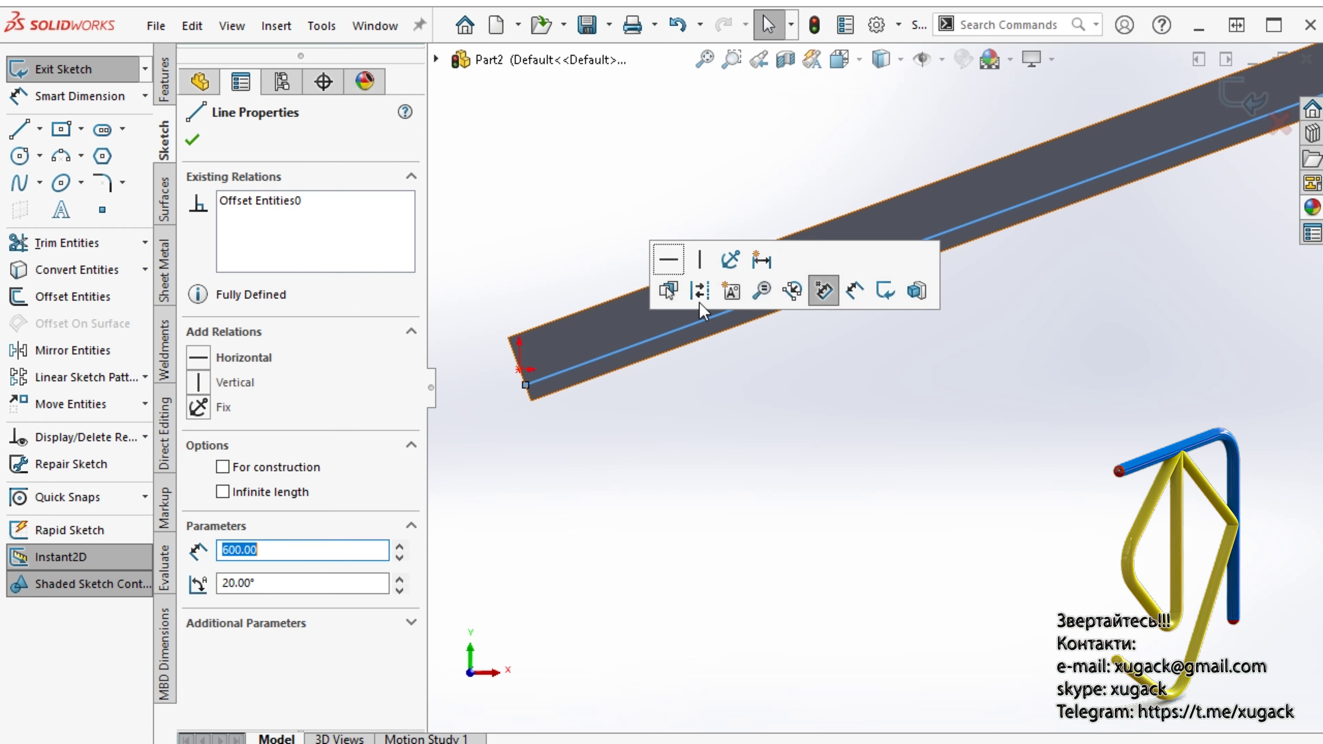
pyautogui.click(821, 290)
# - Add sketch text along the construction line, repeating 'Text on a spiral'
pyautogui.click(61, 211)
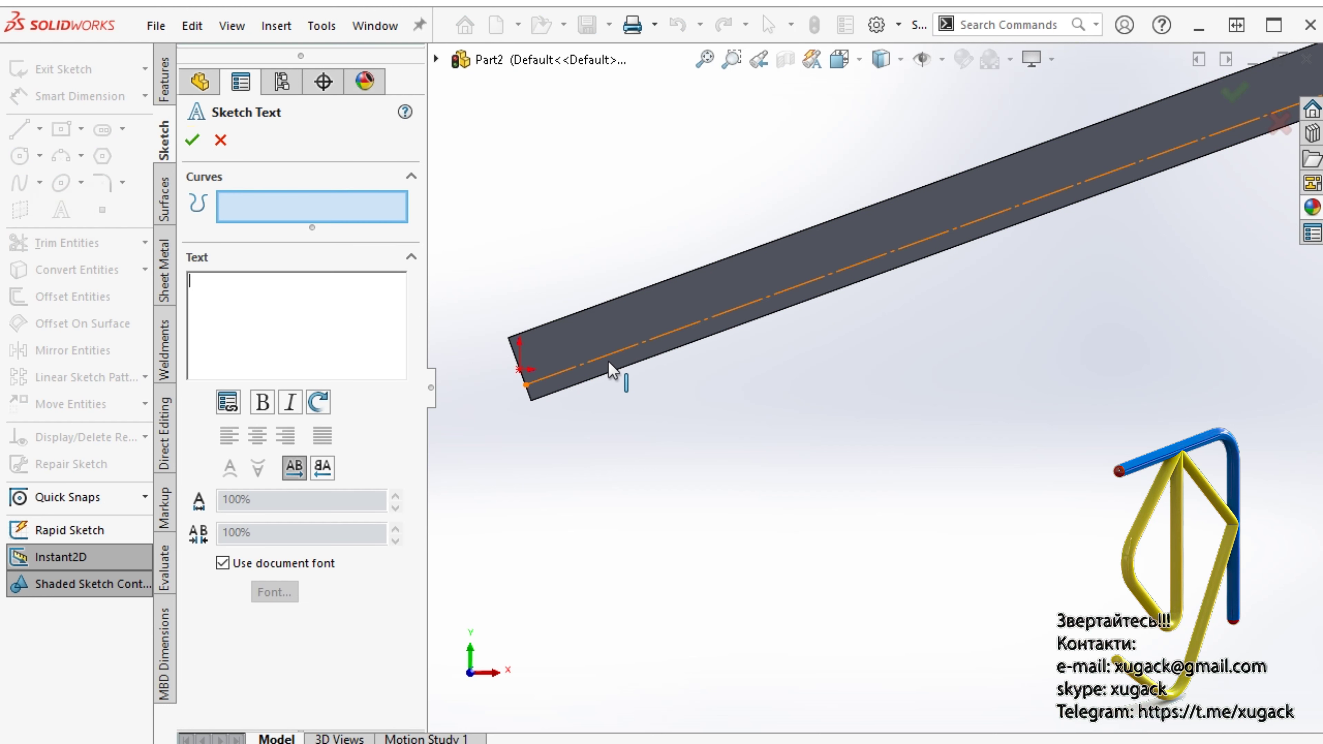
pyautogui.click(614, 355)
pyautogui.click(328, 333)
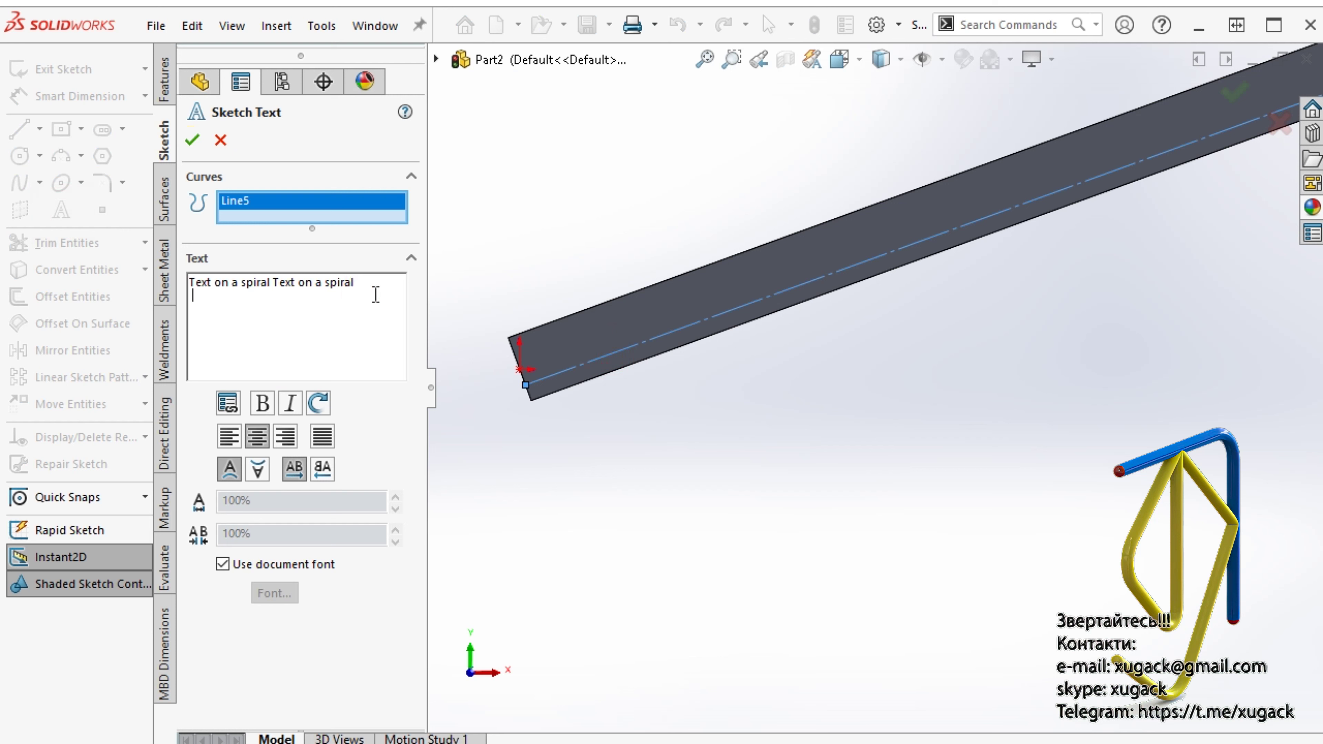
pyautogui.click(377, 281)
pyautogui.hotkey('ctrl', 'v')
pyautogui.hotkey('ctrl', 'v')
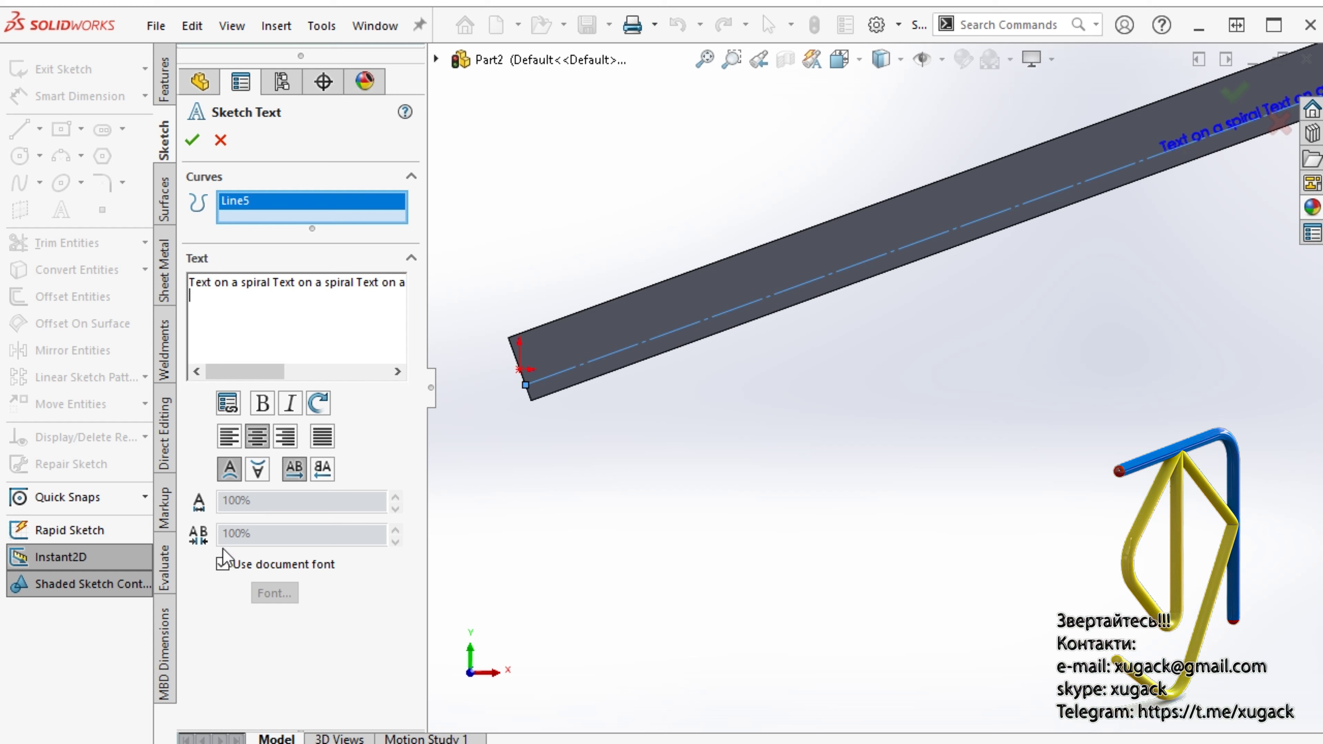
# - Switch the text to Century Gothic at 10 mm height and accept it
pyautogui.click(223, 563)
pyautogui.click(274, 593)
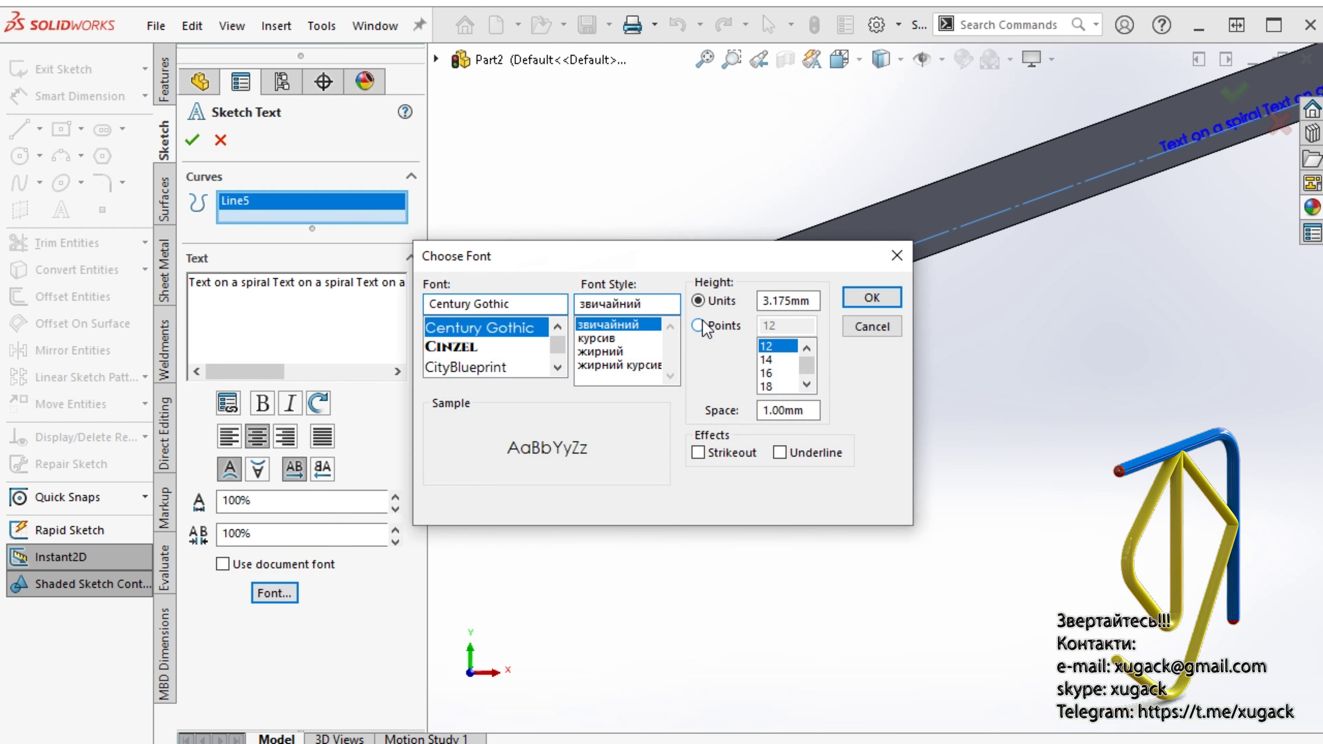
pyautogui.moveTo(783, 301); pyautogui.dragTo(472, 285)
pyautogui.write('1')
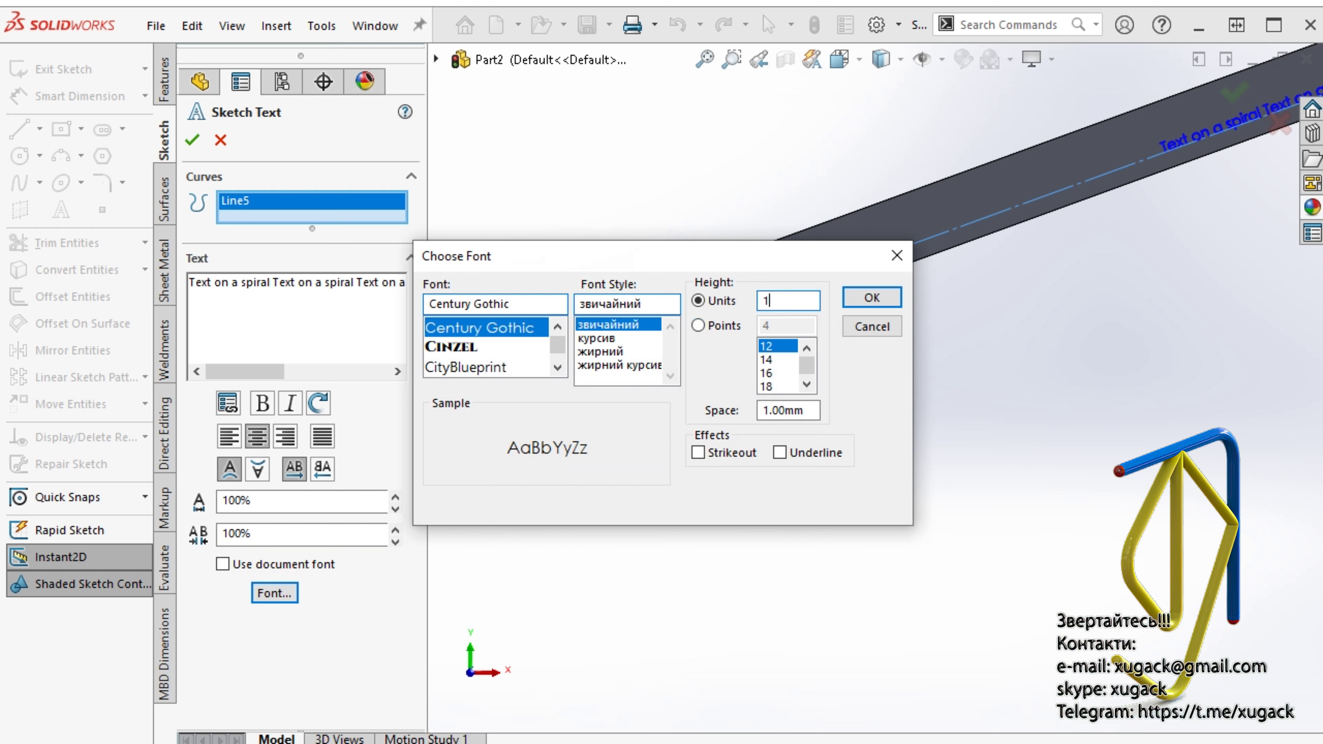
pyautogui.write('0')
pyautogui.press('Return')
pyautogui.scroll(2, 856, 517)
pyautogui.scroll(3, 867, 505)
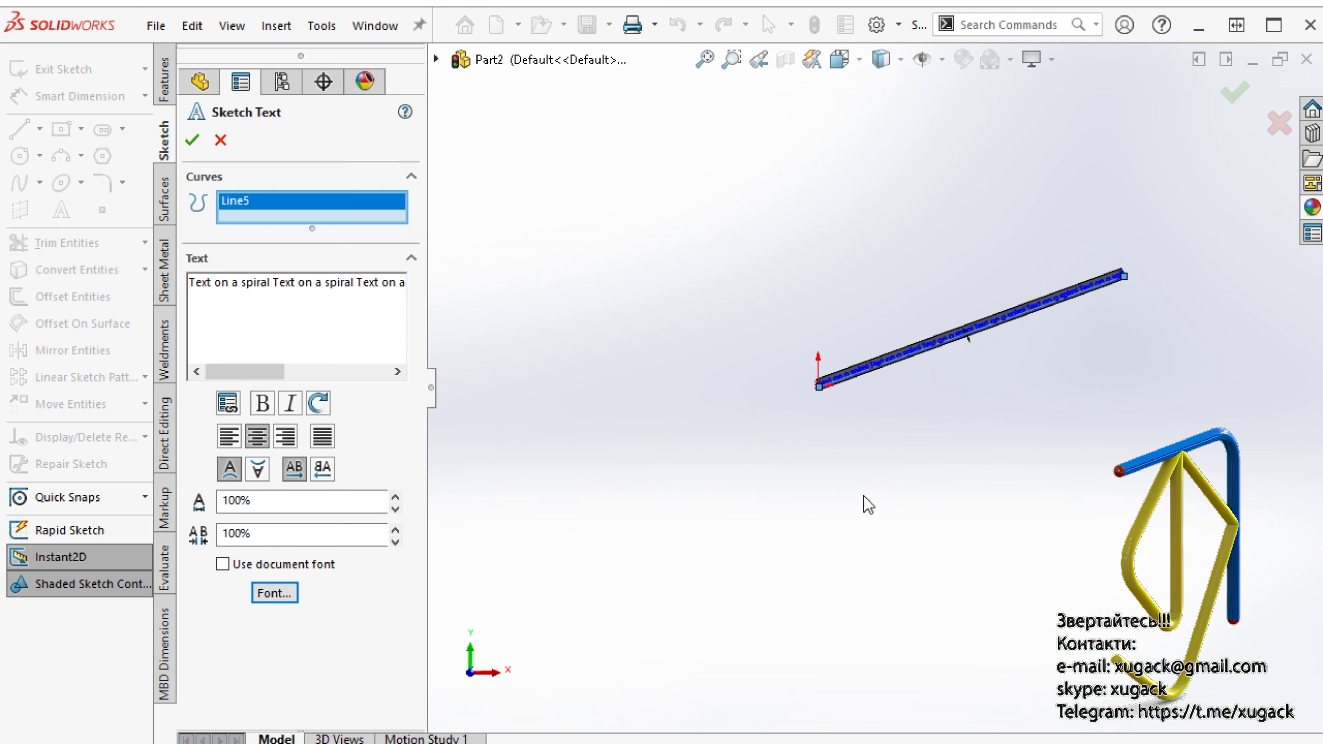
pyautogui.scroll(-5, 1029, 304)
pyautogui.scroll(-2, 1198, 323)
pyautogui.scroll(-3, 1216, 286)
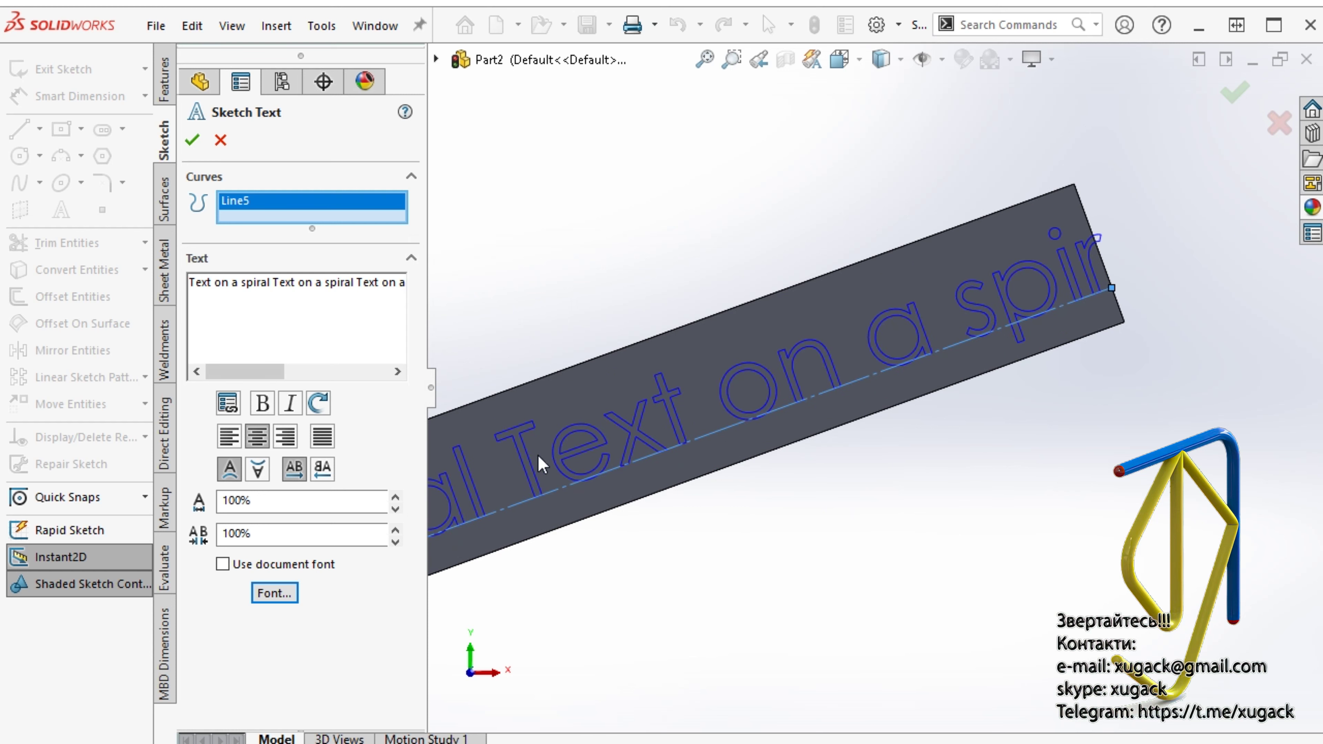
pyautogui.click(192, 140)
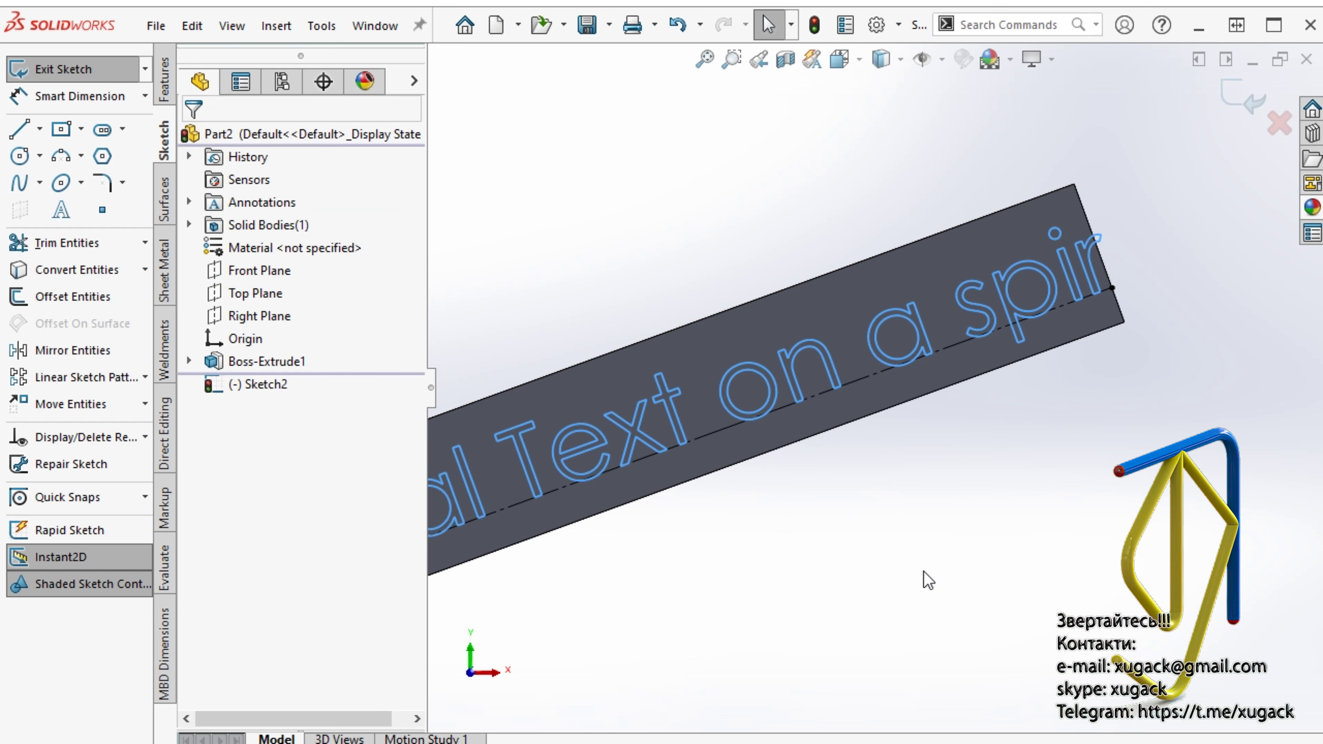
pyautogui.scroll(3, 926, 577)
pyautogui.scroll(2, 926, 577)
# - Extrude the text sketch 2 mm as Boss-Extrude2, then orbit to inspect the lettering
pyautogui.click(164, 78)
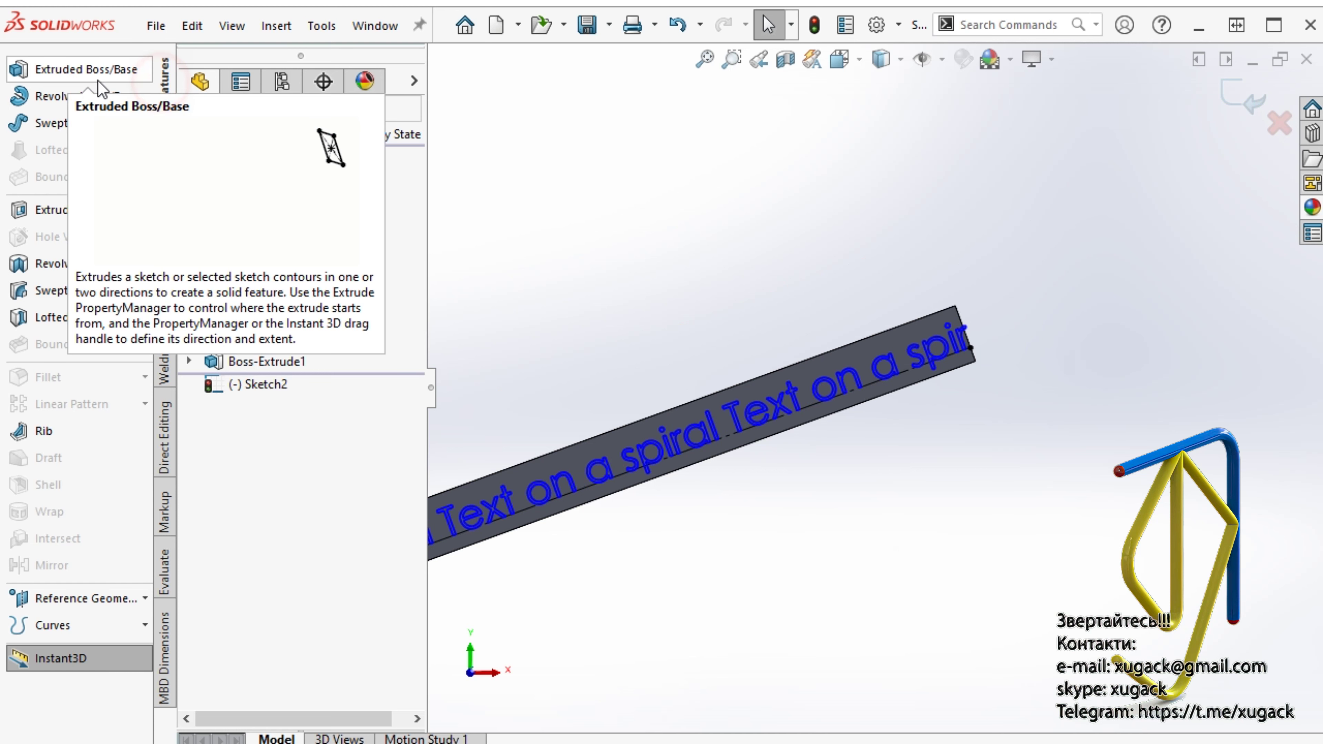
pyautogui.click(98, 78)
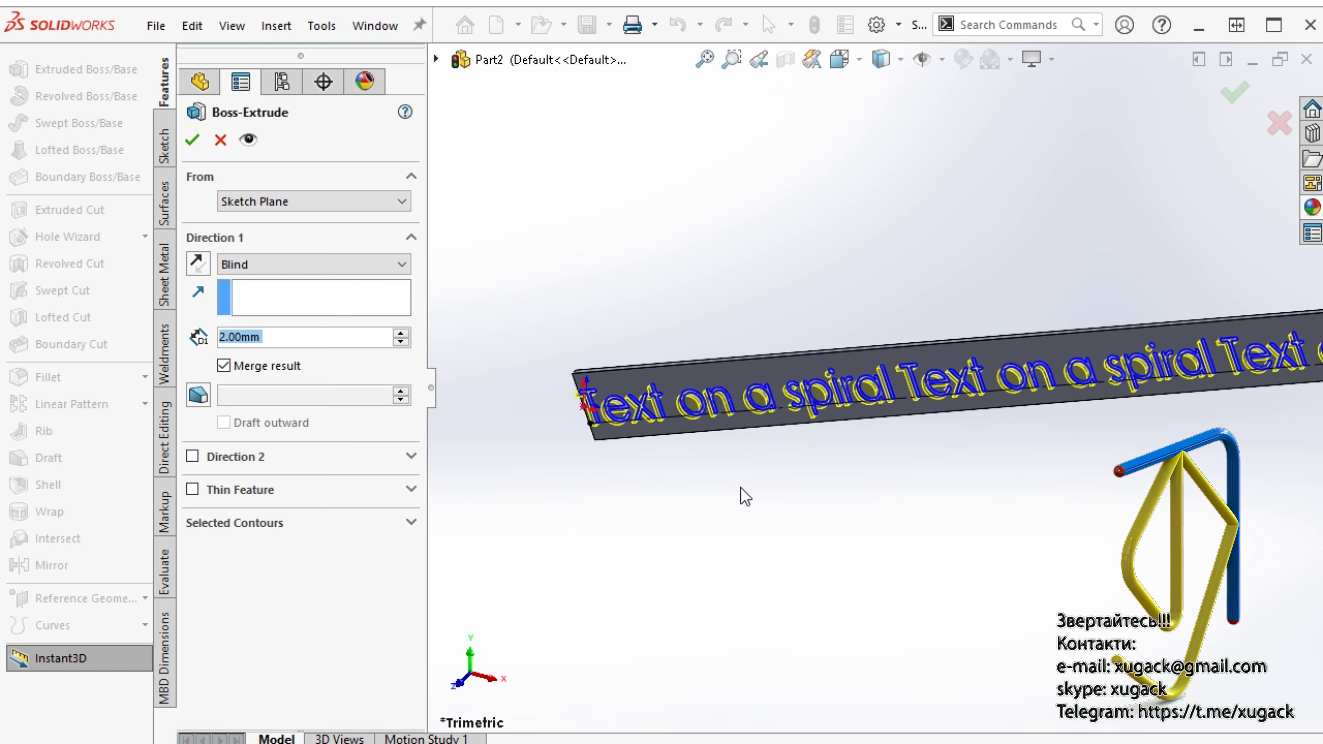
pyautogui.click(192, 139)
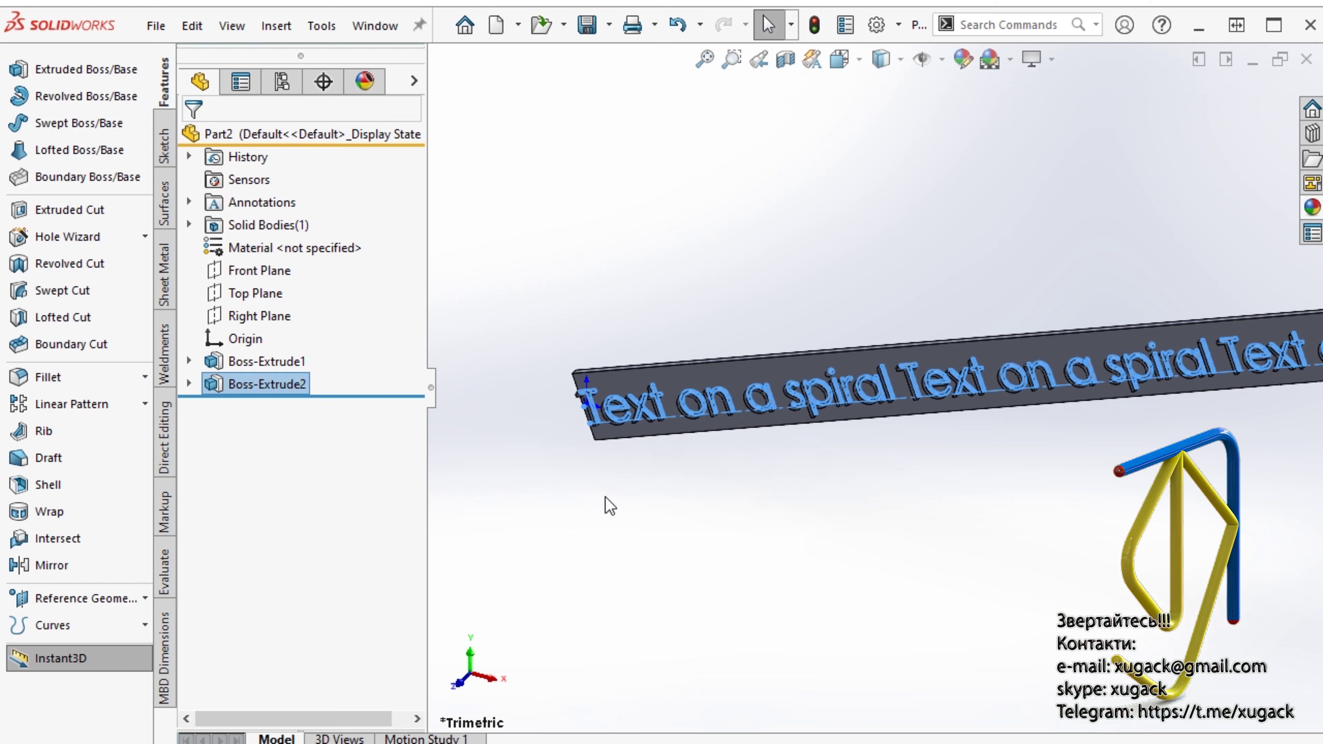
pyautogui.click(619, 516)
pyautogui.moveTo(676, 508); pyautogui.dragTo(1005, 309, button='middle')
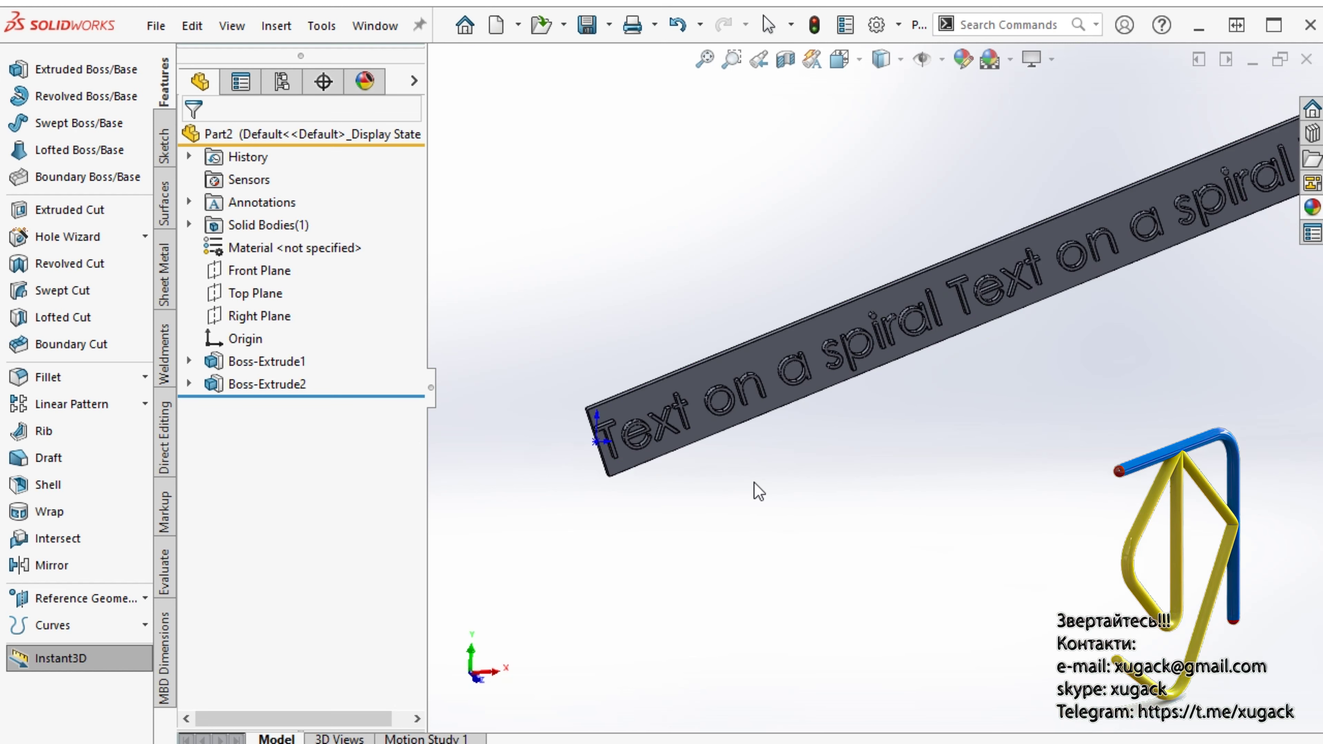
pyautogui.scroll(-2, 1127, 275)
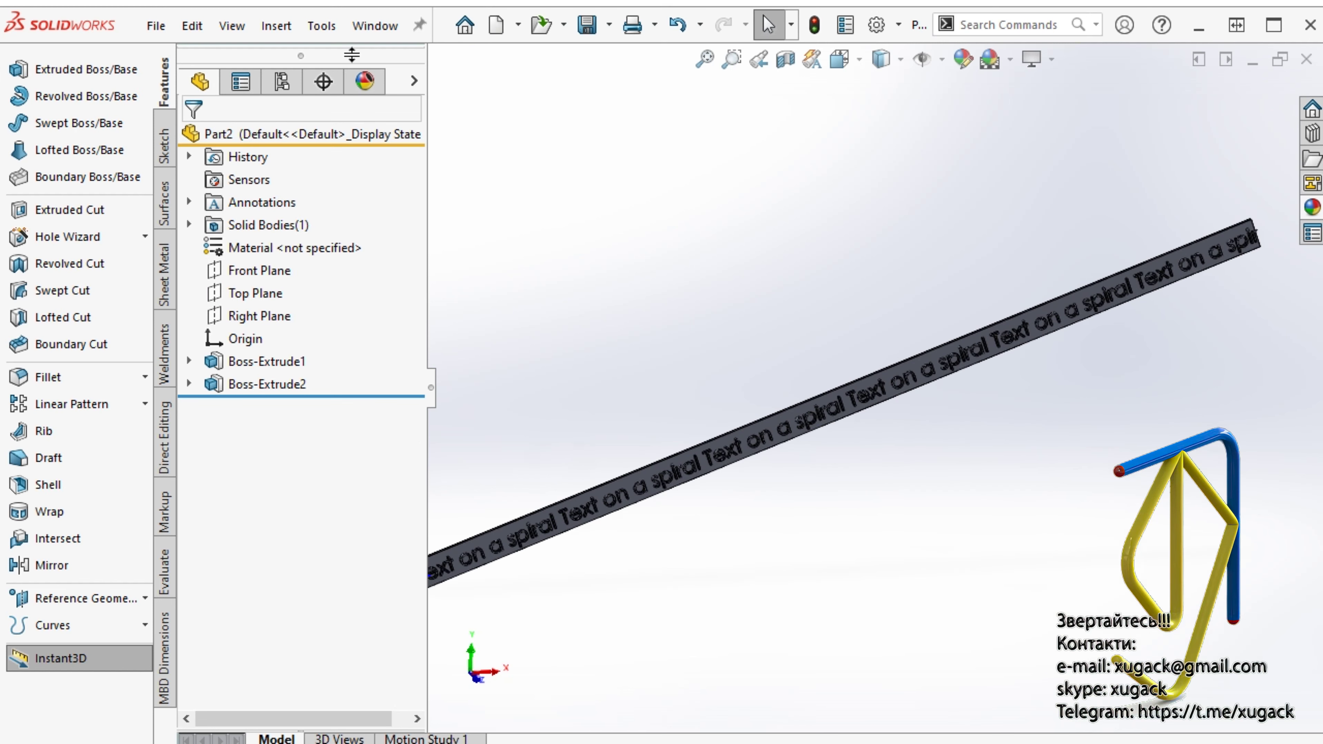
# - Start a Flex feature on the Boss-Extrude2 text bar body
pyautogui.click(285, 28)
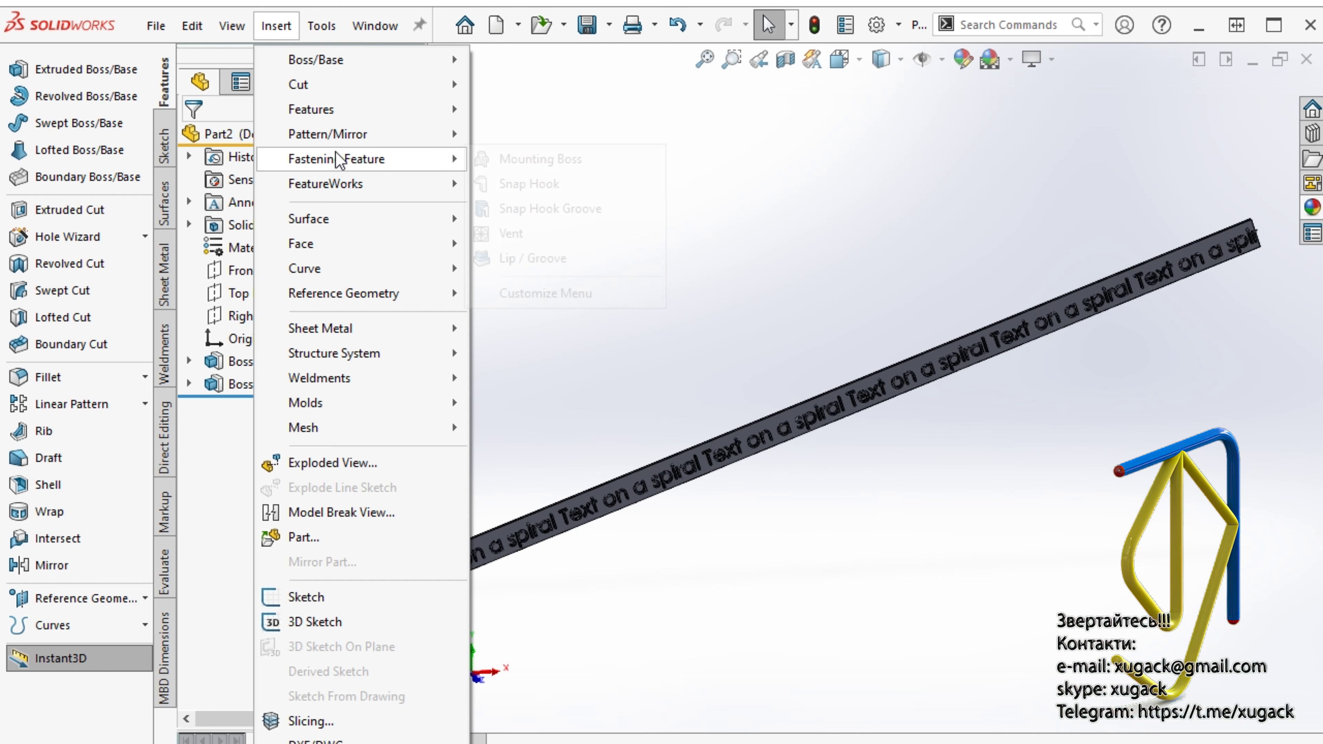
pyautogui.moveTo(311, 109)
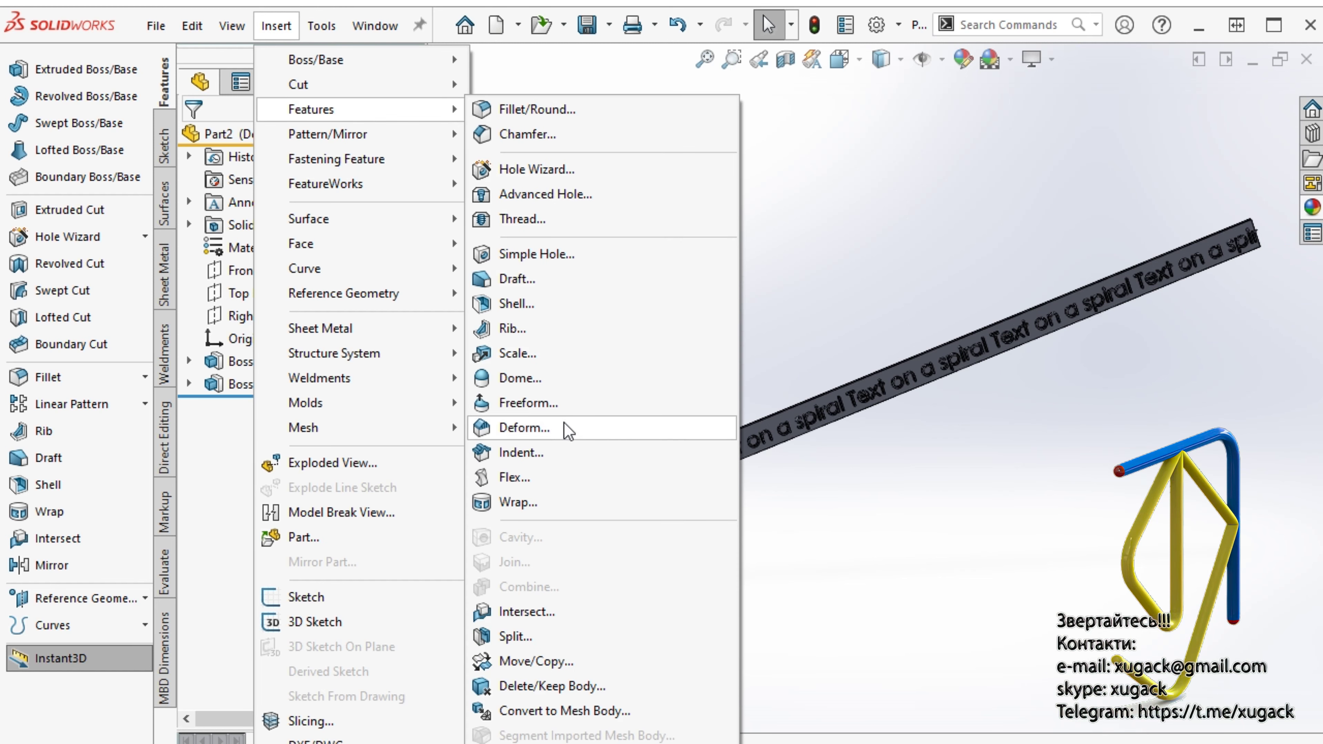
pyautogui.click(543, 478)
pyautogui.scroll(3, 750, 542)
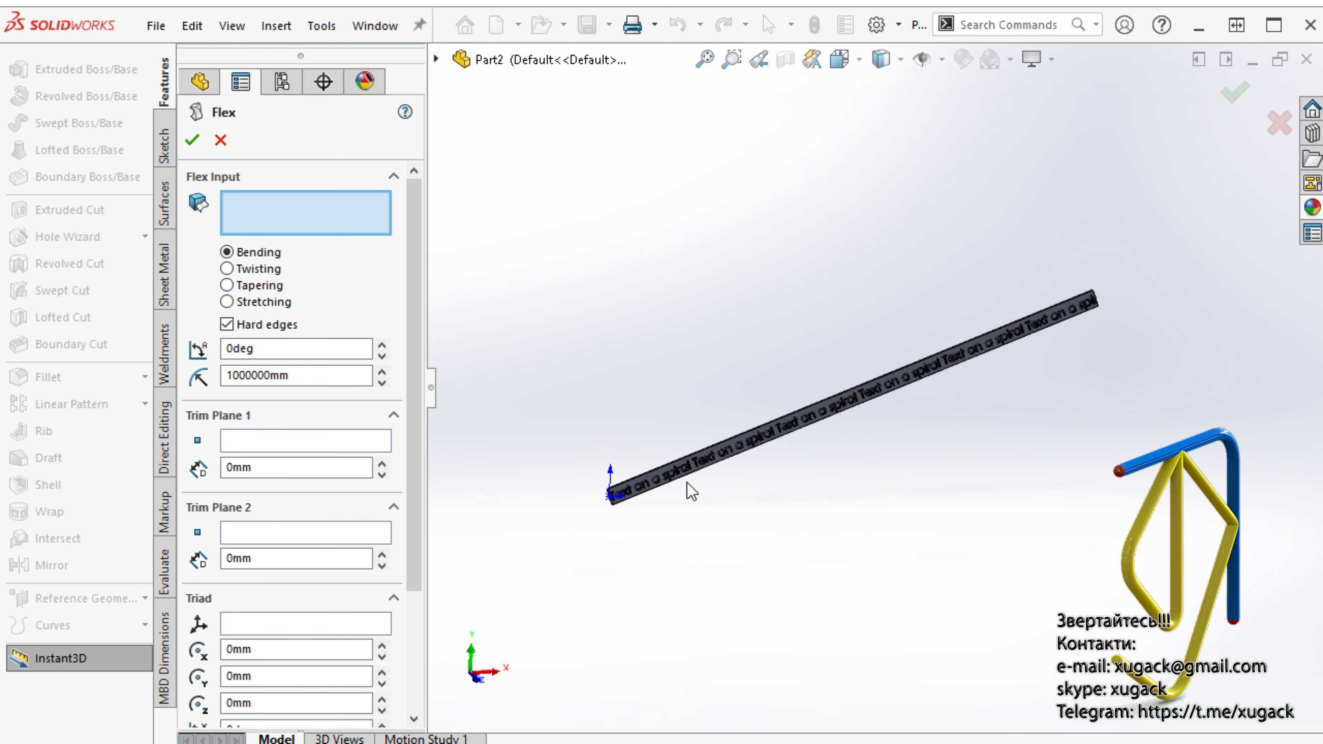
pyautogui.click(694, 459)
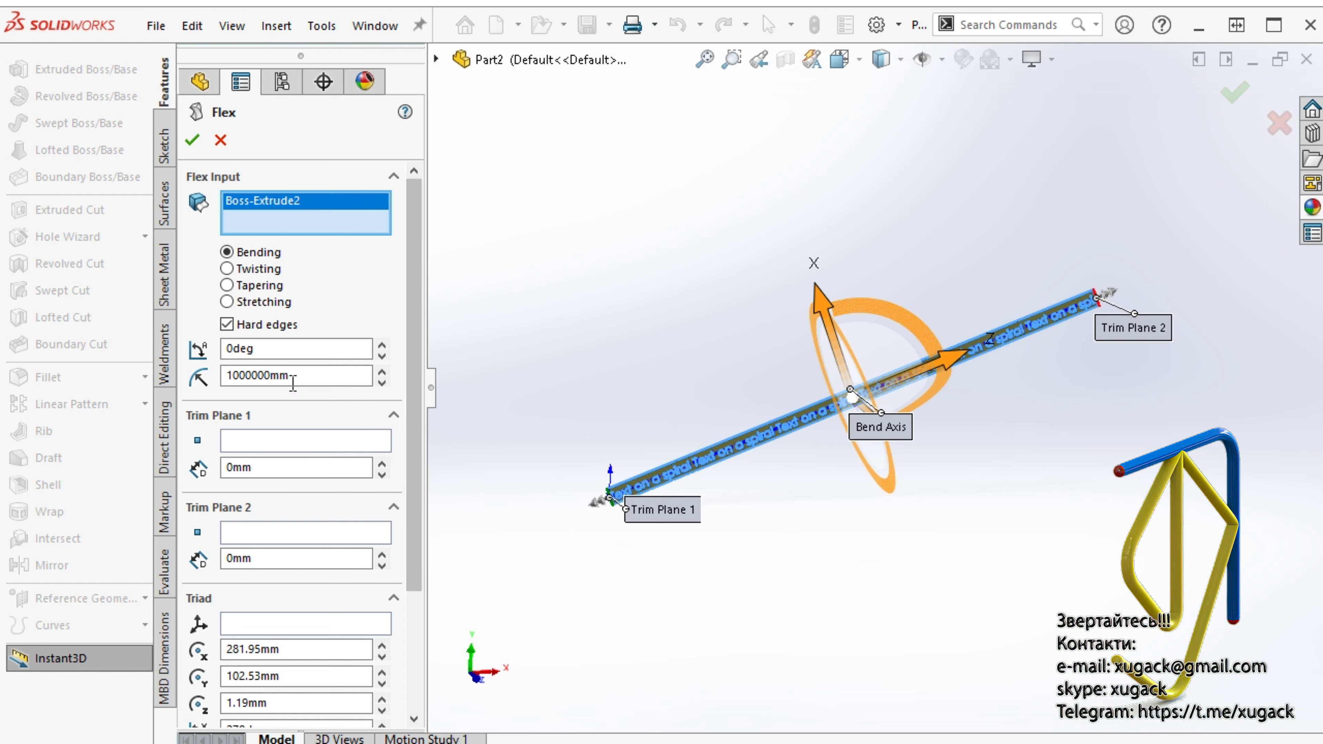
pyautogui.scroll(-3, 323, 573)
# - Set the Flex triad position to 0, 0, 0 mm
pyautogui.doubleClick(307, 485)
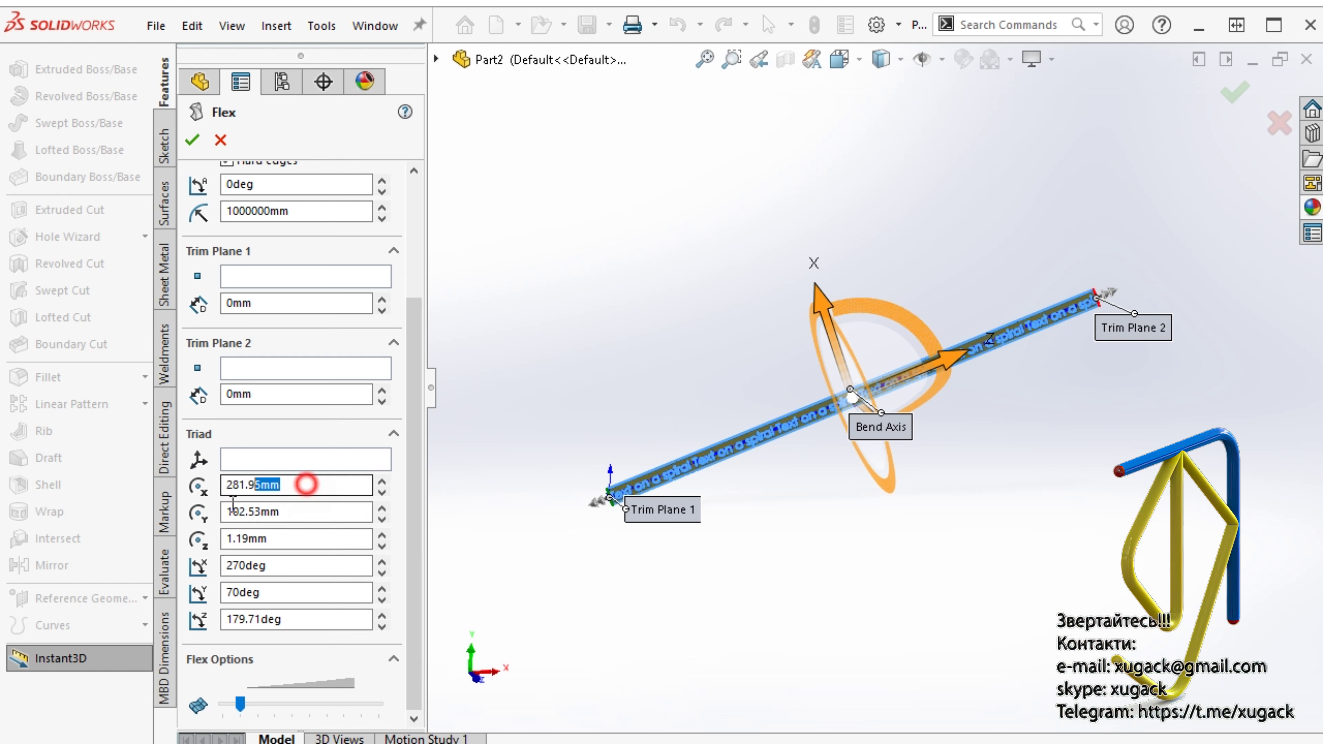
pyautogui.write('0')
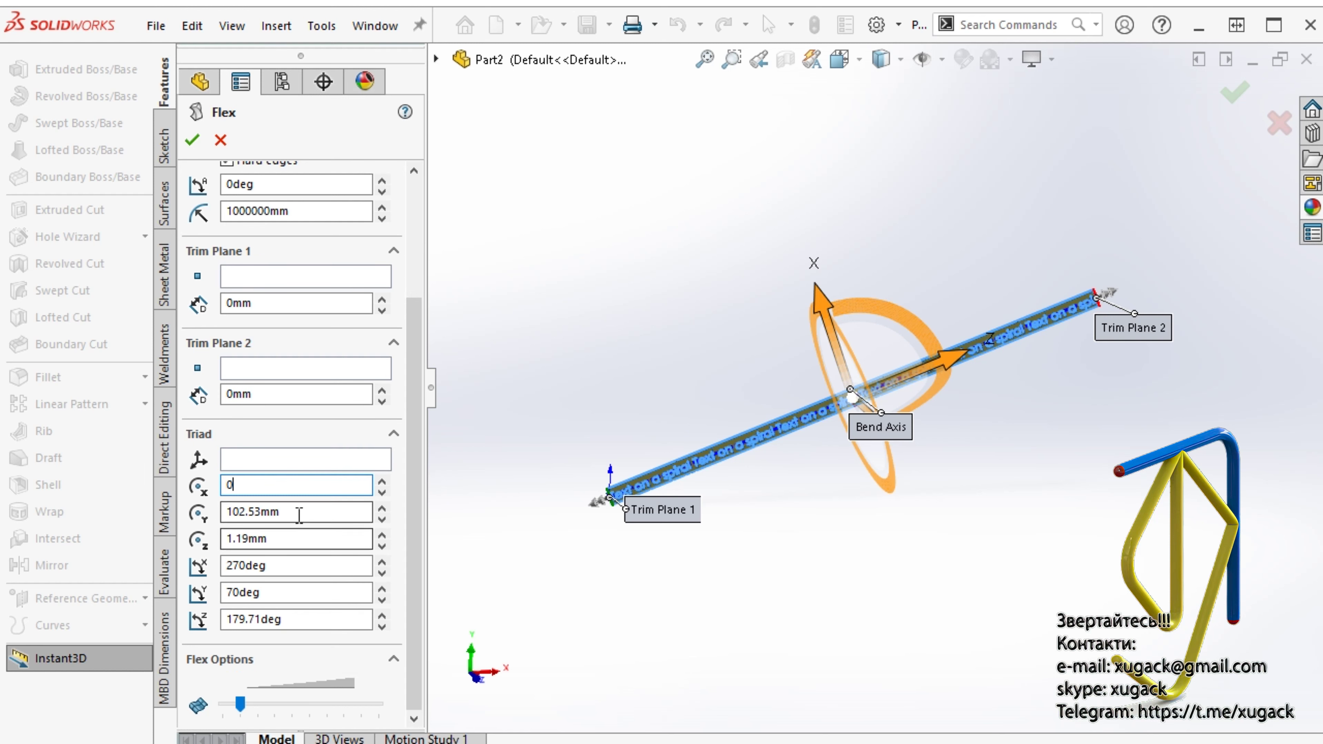
pyautogui.press('Tab')
pyautogui.write('0')
pyautogui.doubleClick(292, 538)
pyautogui.write('0')
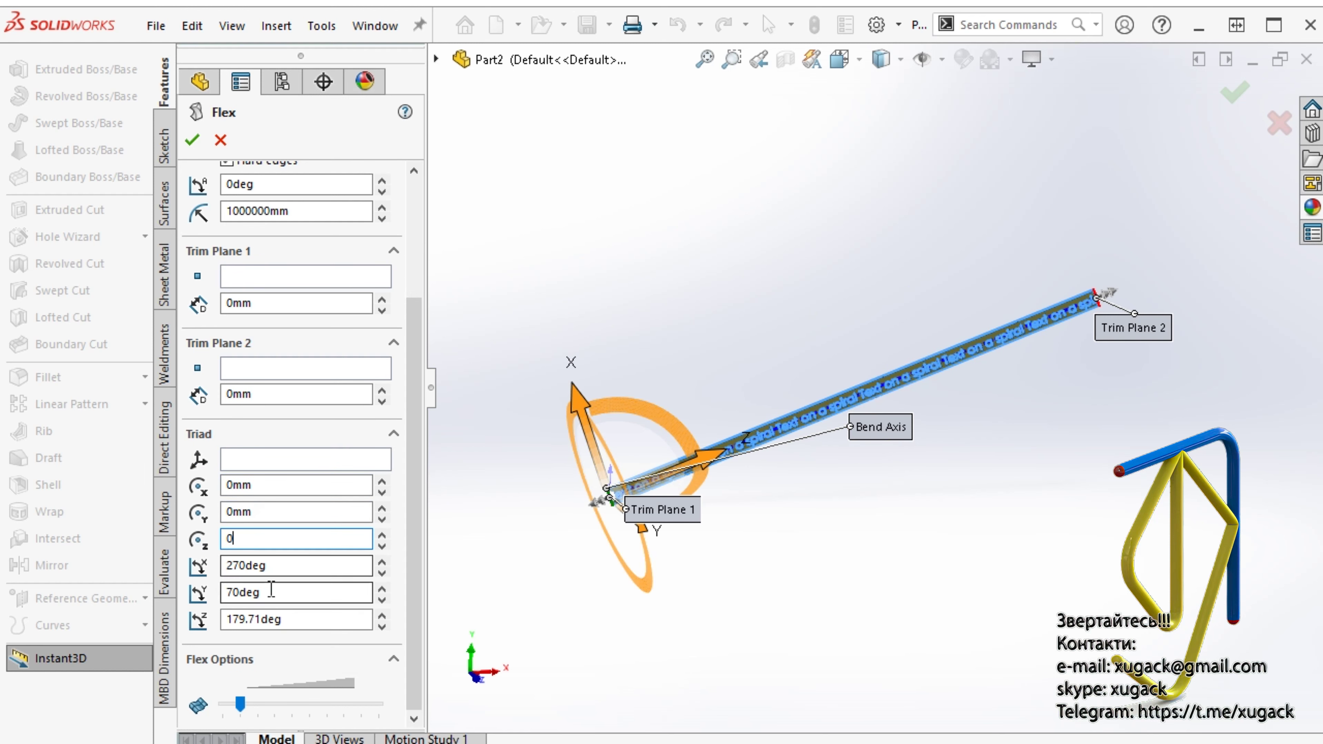
pyautogui.click(301, 592)
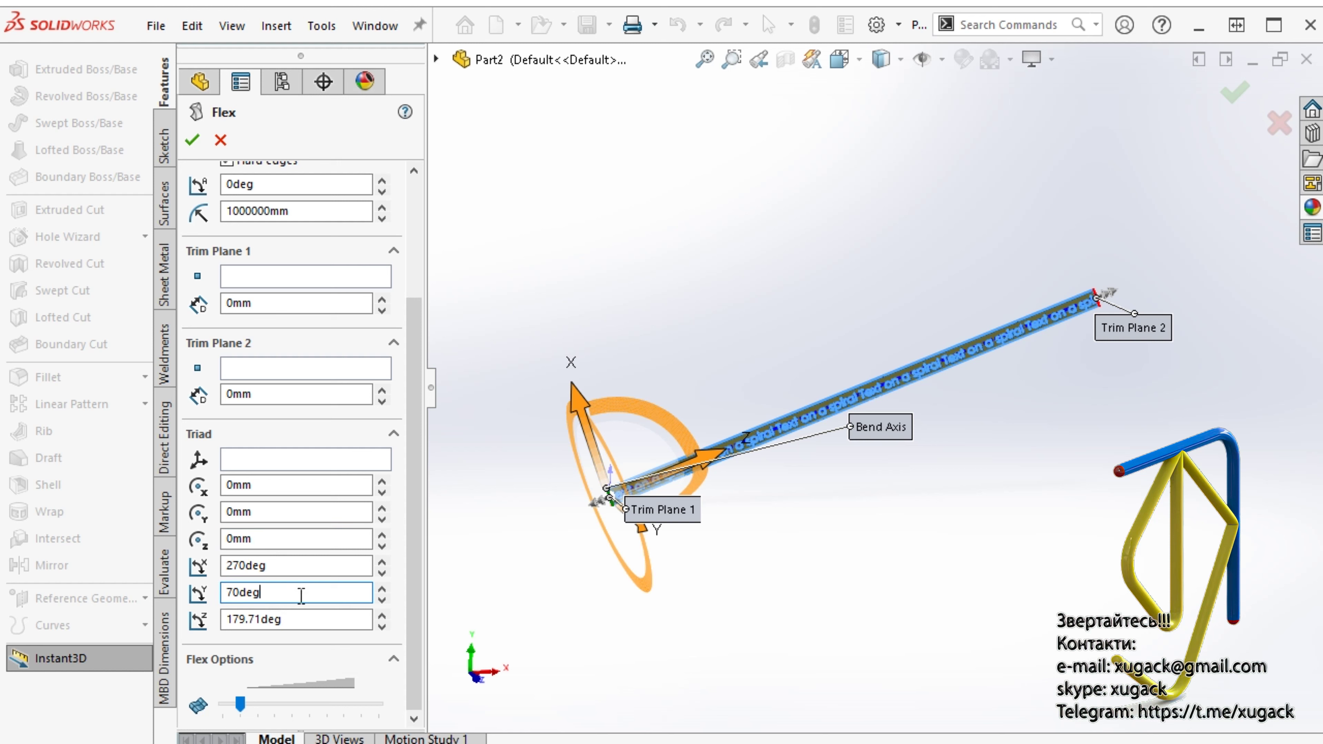
pyautogui.doubleClick(300, 594)
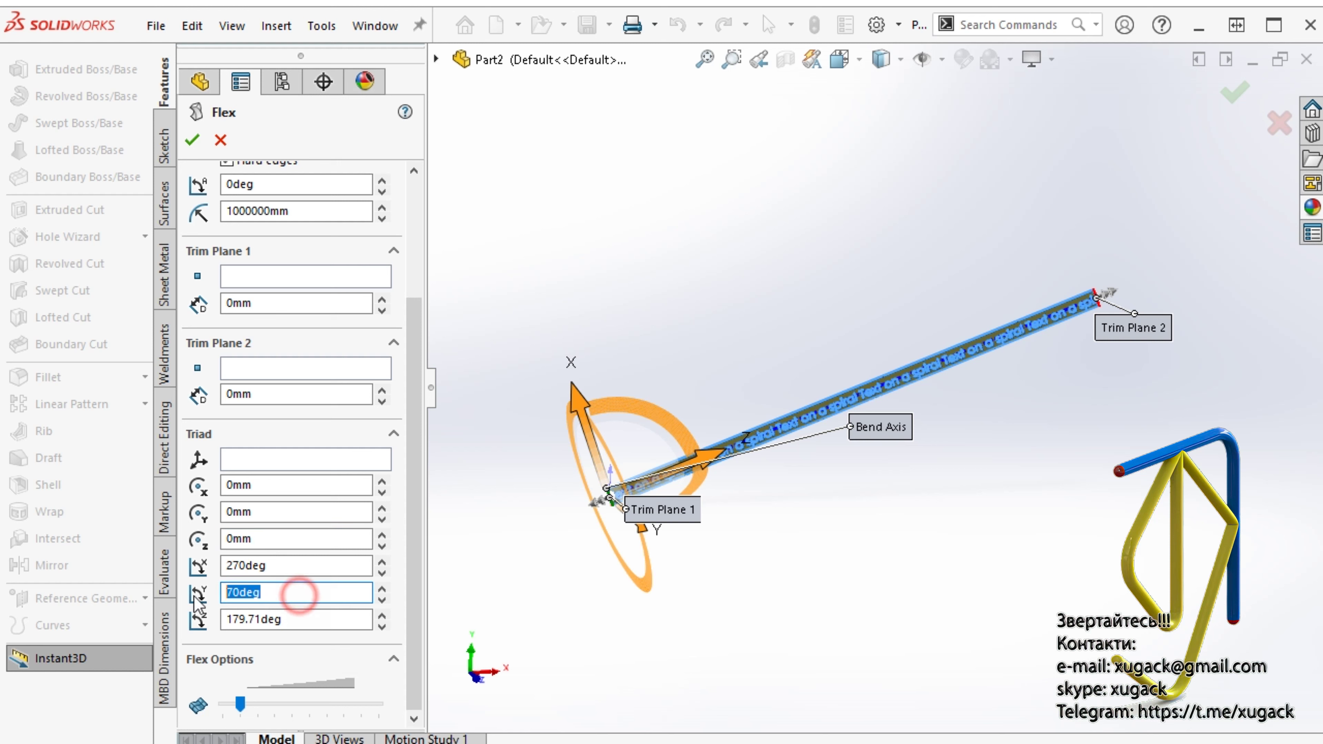
# - In Front view, rotate the triad to 270/90/180°
pyautogui.click(840, 76)
pyautogui.click(800, 523)
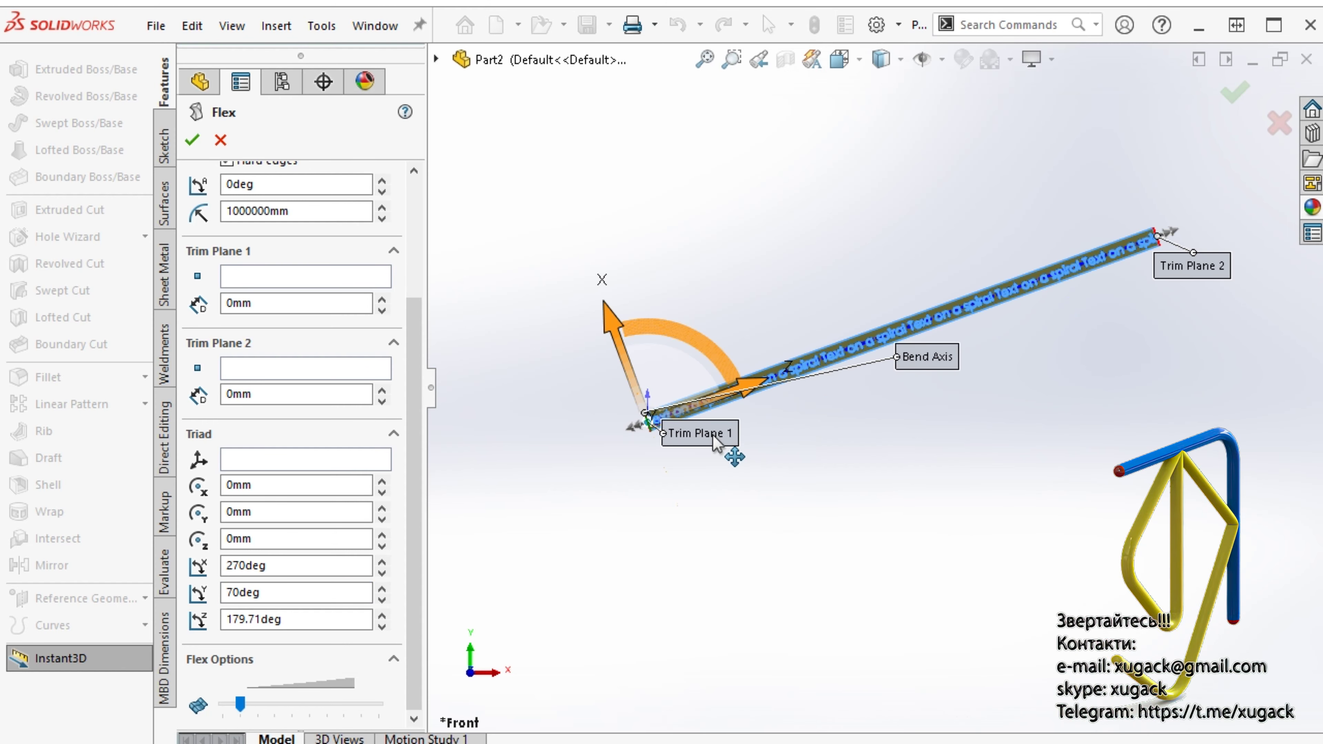
pyautogui.scroll(-3, 717, 443)
pyautogui.doubleClick(299, 593)
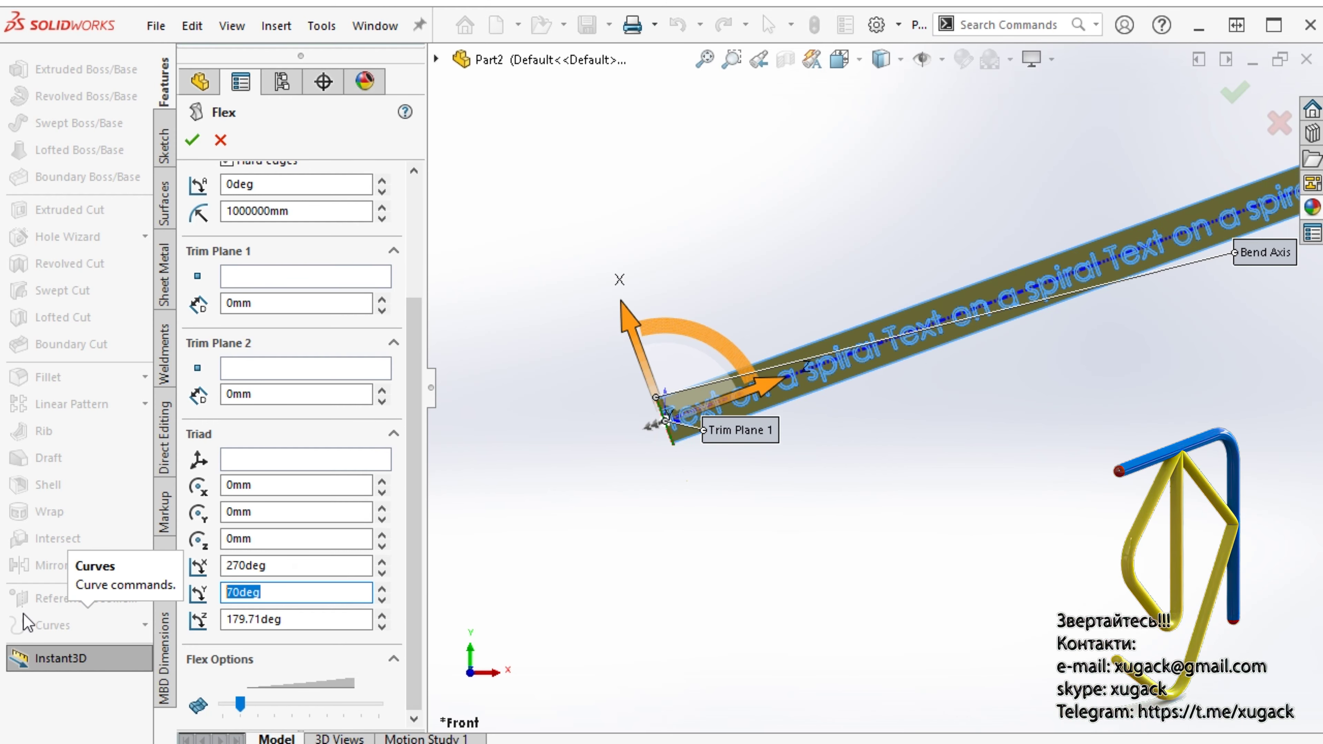
pyautogui.write('90')
pyautogui.click(667, 607)
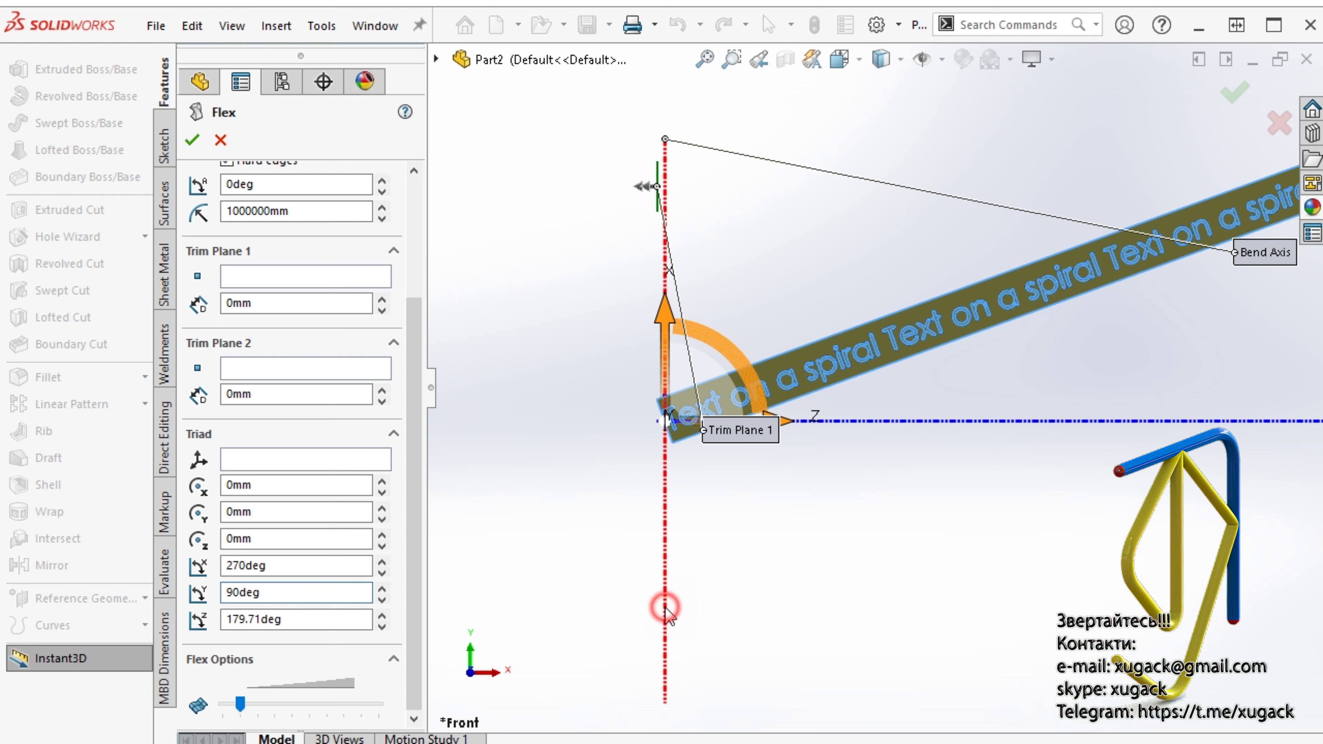
pyautogui.doubleClick(293, 619)
pyautogui.write('180')
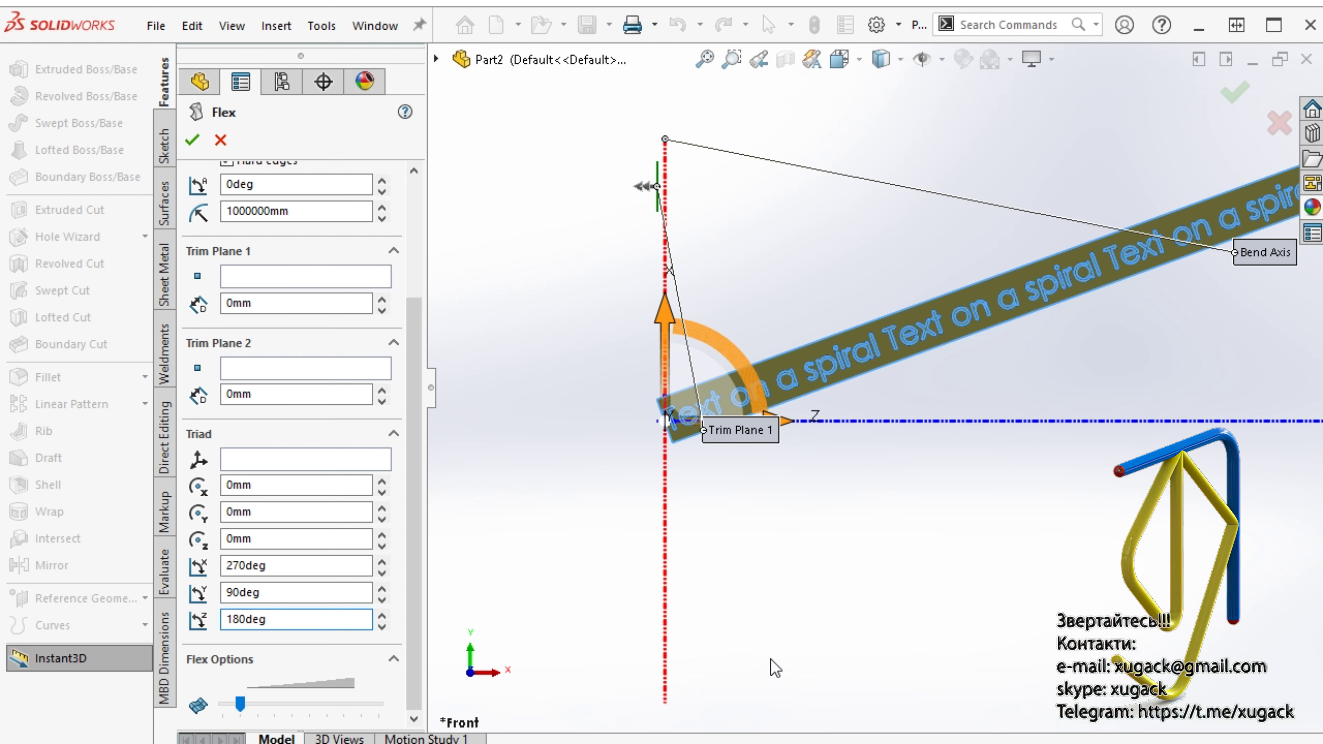
pyautogui.press('z')
pyautogui.press('z')
pyautogui.press('z')
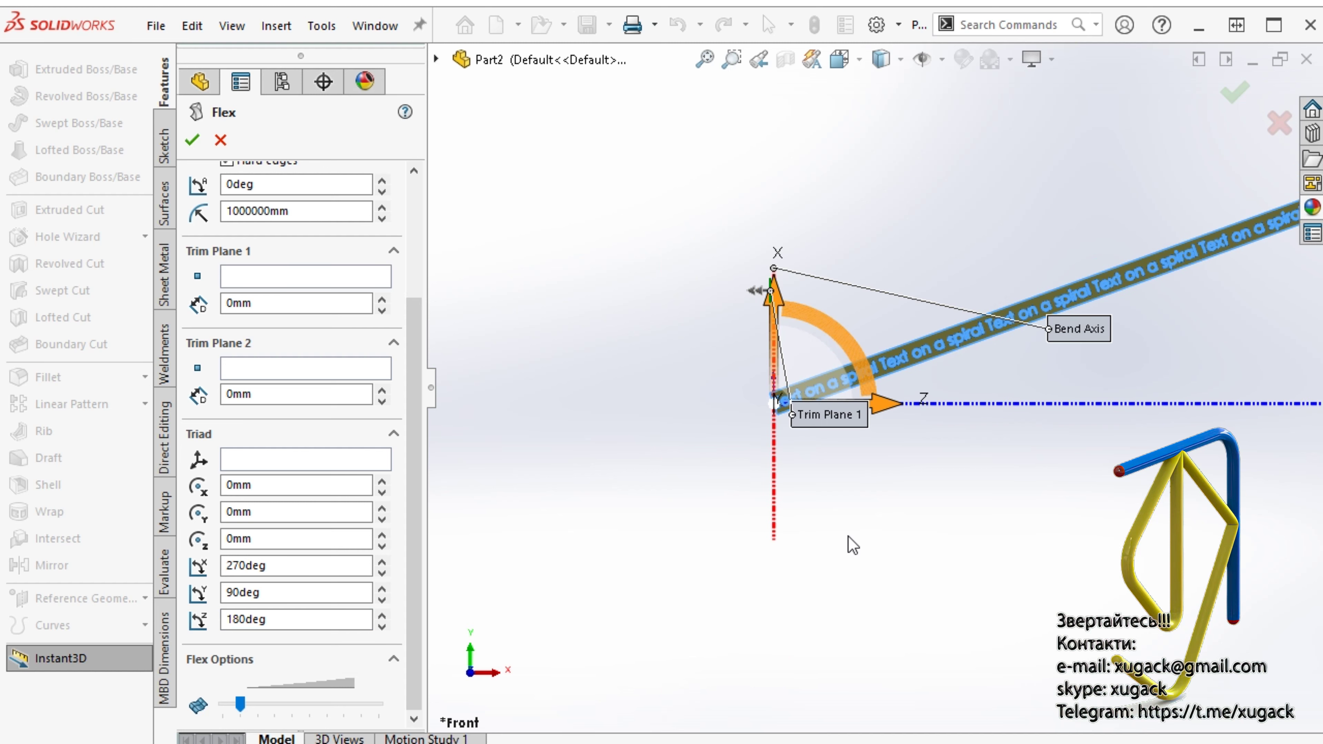
pyautogui.press('z')
pyautogui.moveTo(410, 349); pyautogui.dragTo(415, 238)
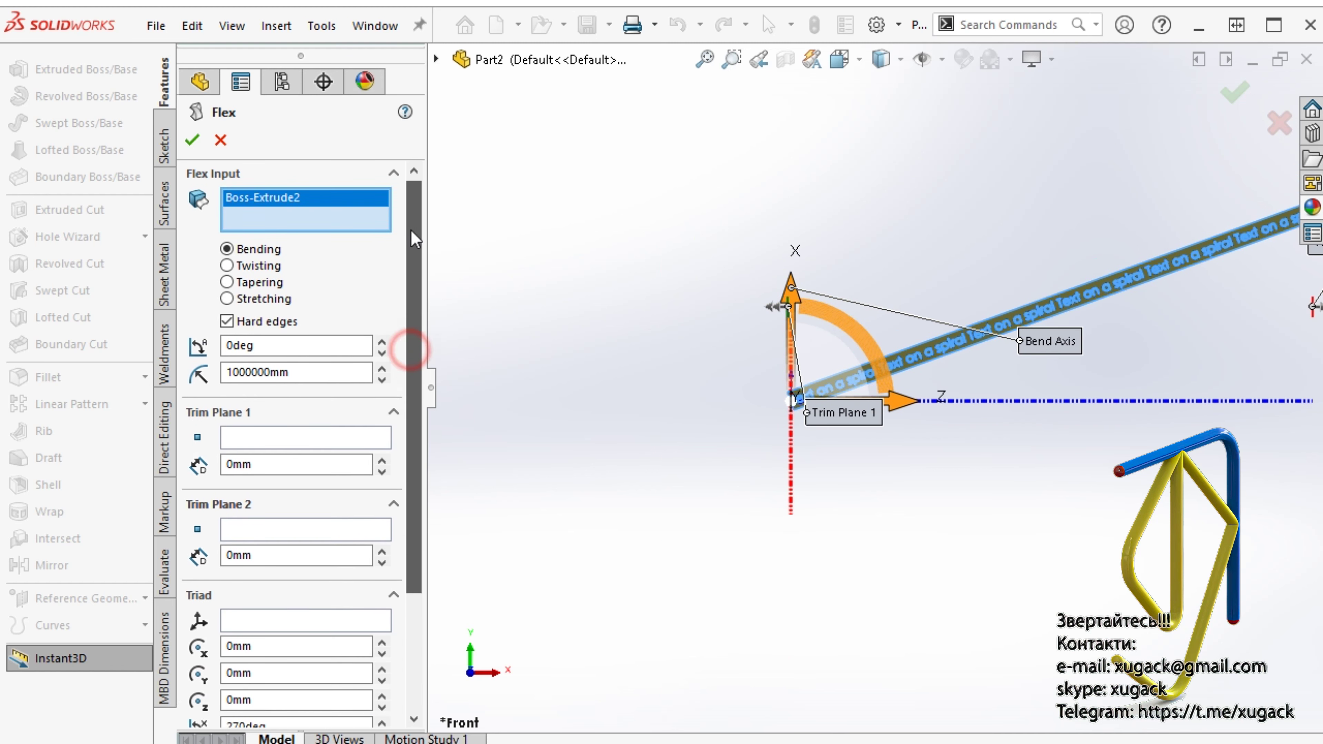
# - Set the bend angle to 720° to preview the spiral
pyautogui.doubleClick(289, 348)
pyautogui.write('7')
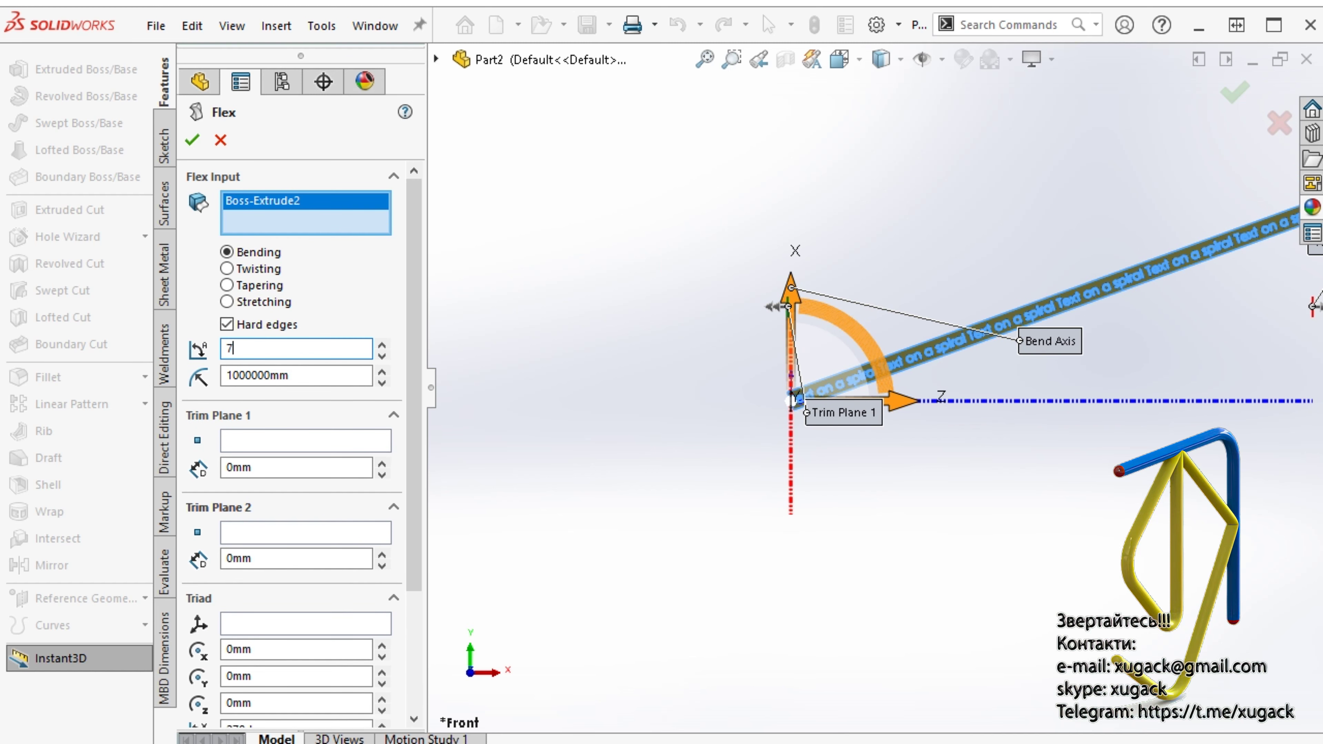
pyautogui.write('20')
pyautogui.press('Return')
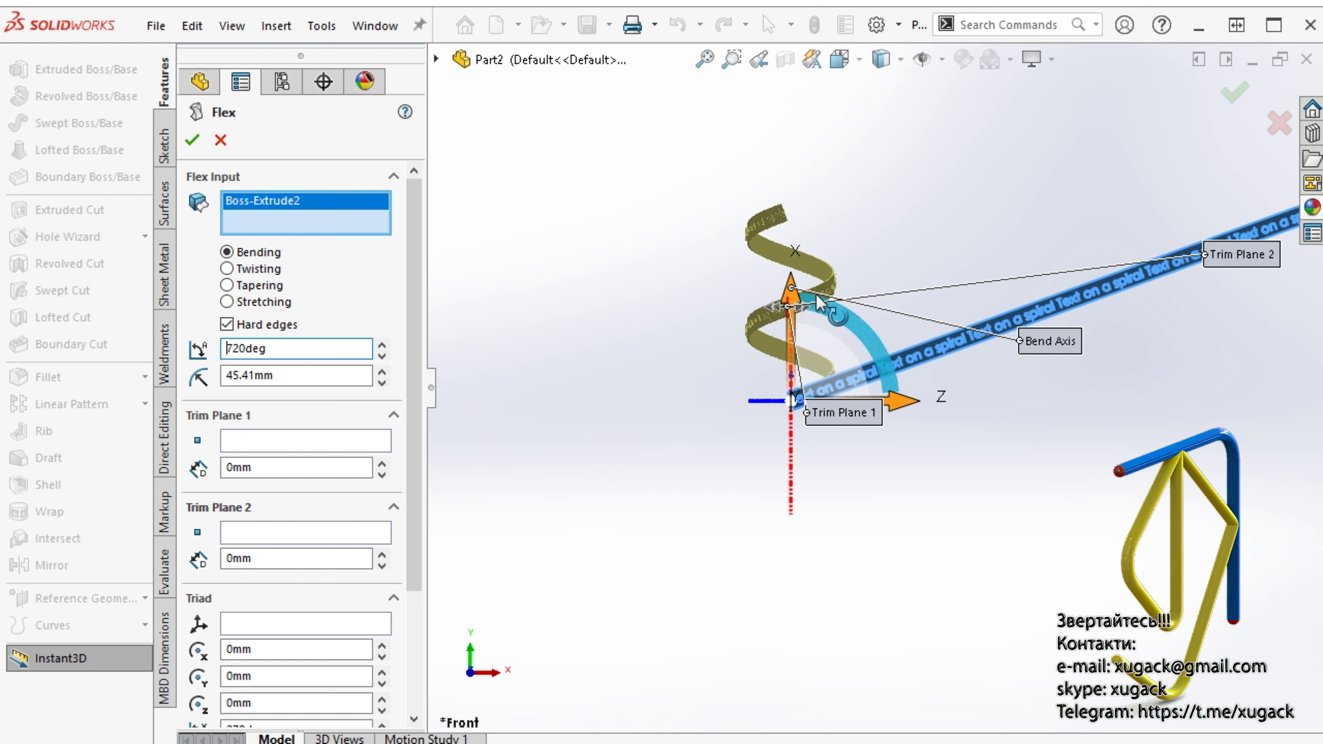
pyautogui.moveTo(423, 526); pyautogui.dragTo(423, 648)
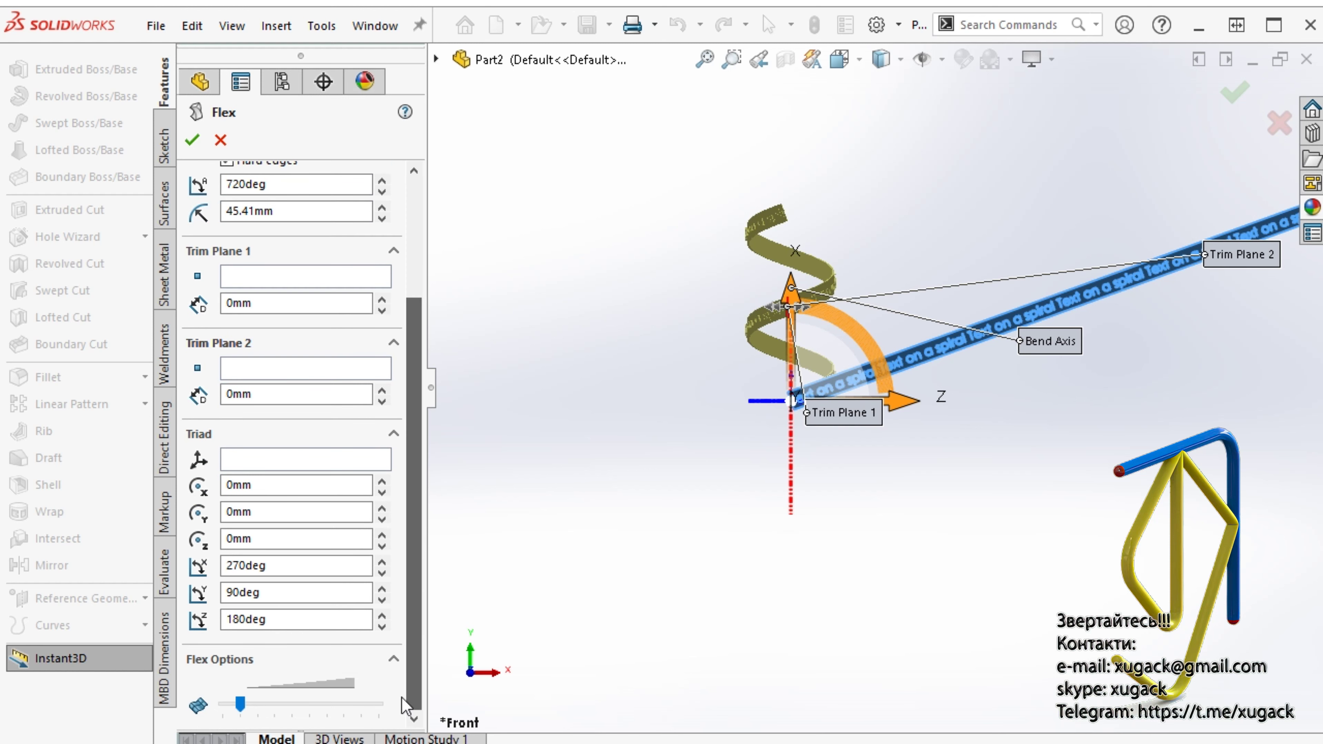
# - Commit Flex1 and orbit the spiral to inspect the lettering
pyautogui.click(193, 145)
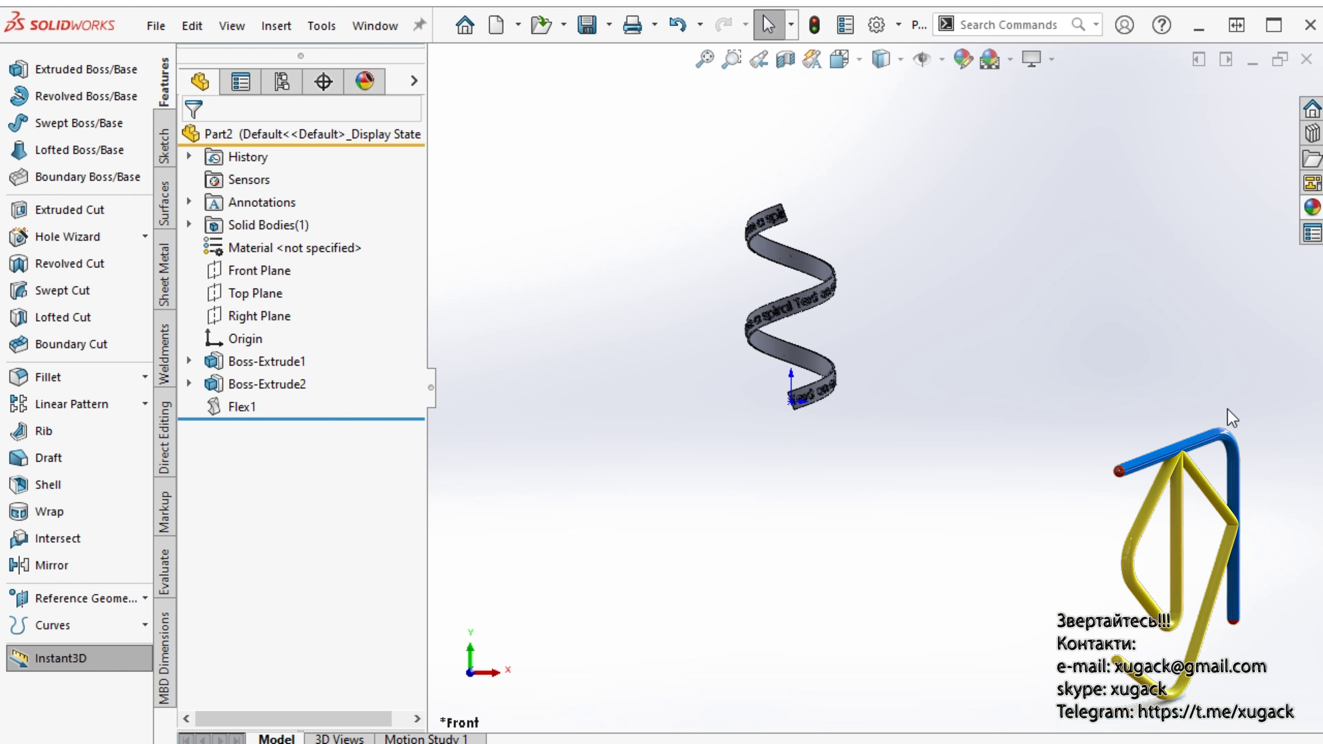
pyautogui.scroll(-3, 954, 392)
pyautogui.scroll(-3, 953, 392)
pyautogui.moveTo(752, 360)
pyautogui.mouseDown(button='middle')
pyautogui.moveTo(637, 363)
pyautogui.moveTo(345, 434)
pyautogui.moveTo(794, 407)
pyautogui.moveTo(876, 452)
pyautogui.mouseUp(button='middle')
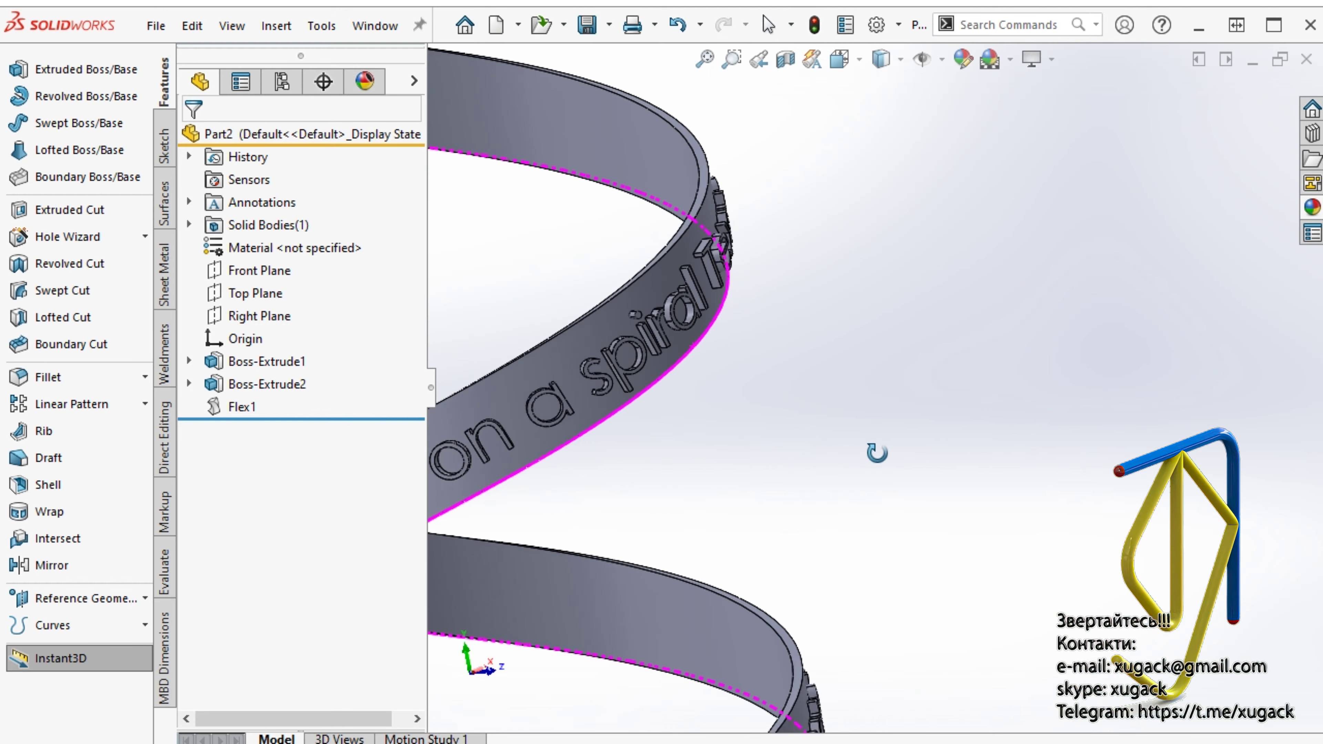
pyautogui.scroll(3, 876, 452)
pyautogui.scroll(3, 865, 473)
# - Show the spiral in Front view, fitted to the window
pyautogui.click(840, 59)
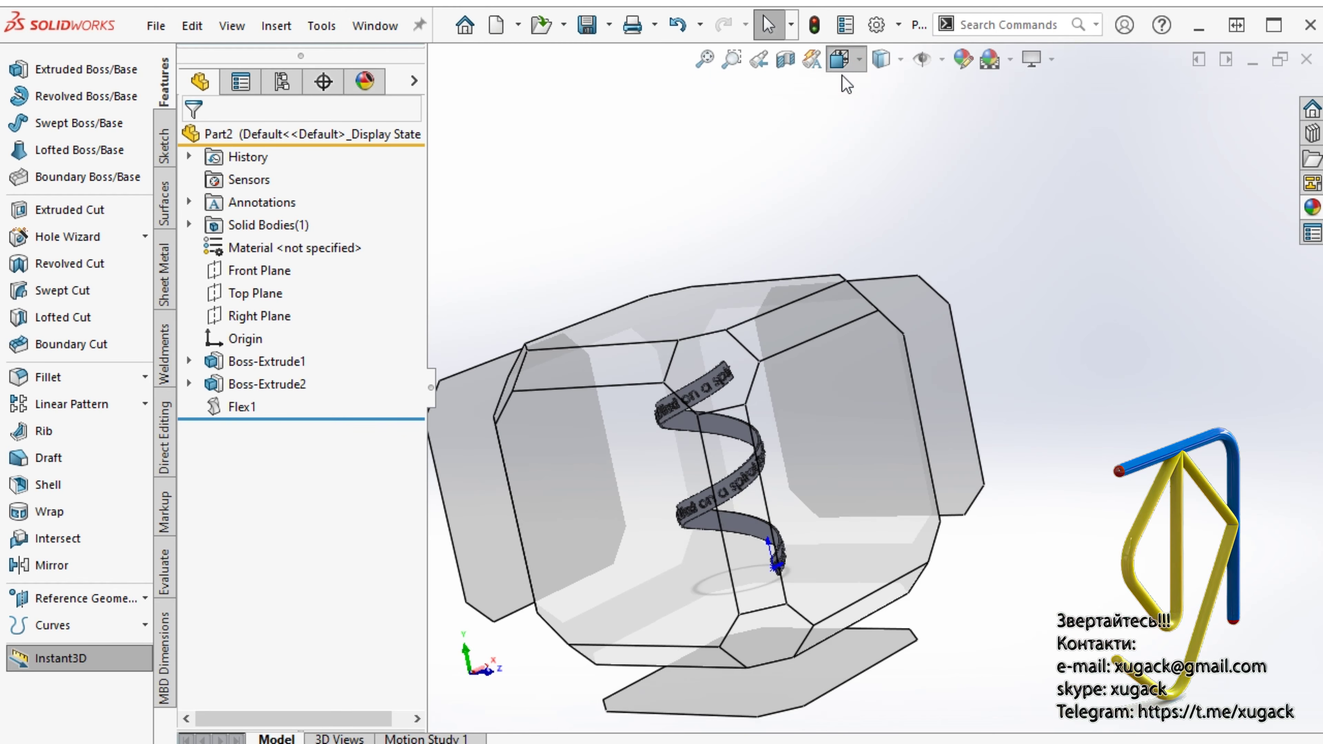
pyautogui.click(870, 145)
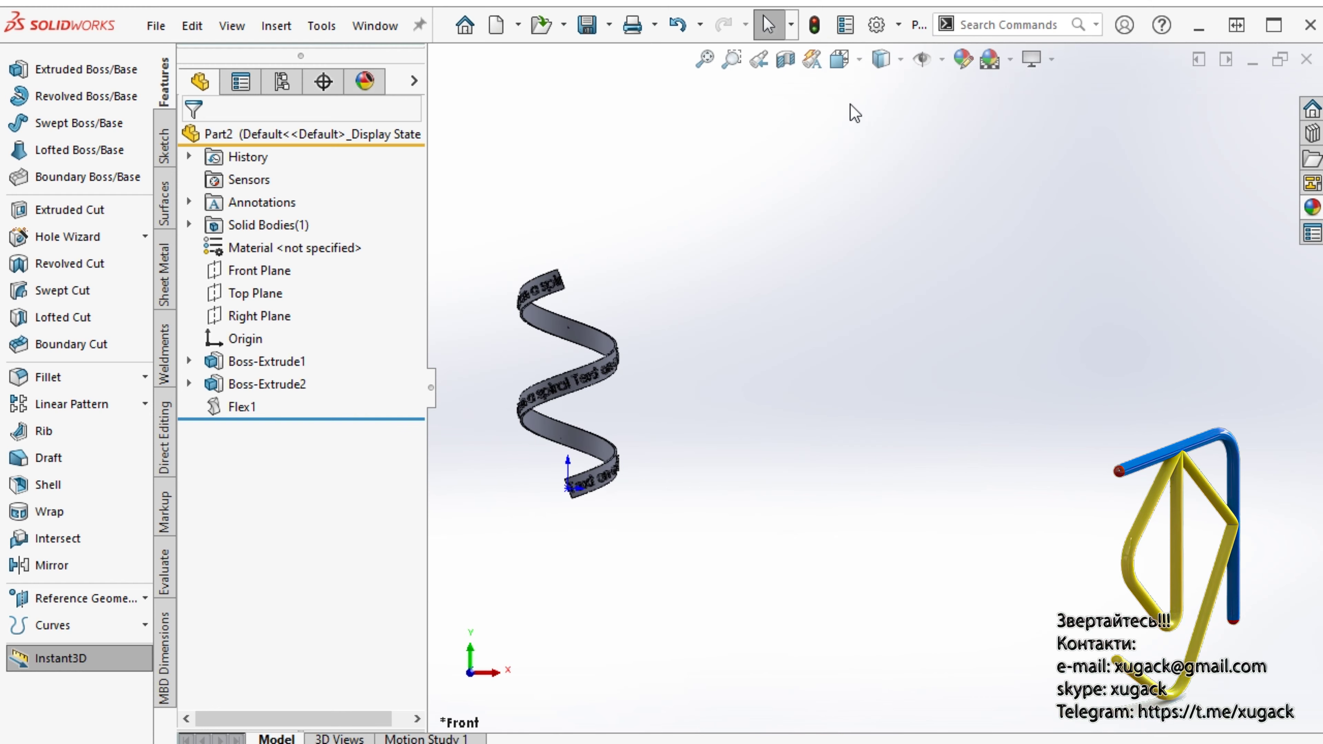
pyautogui.press('f')
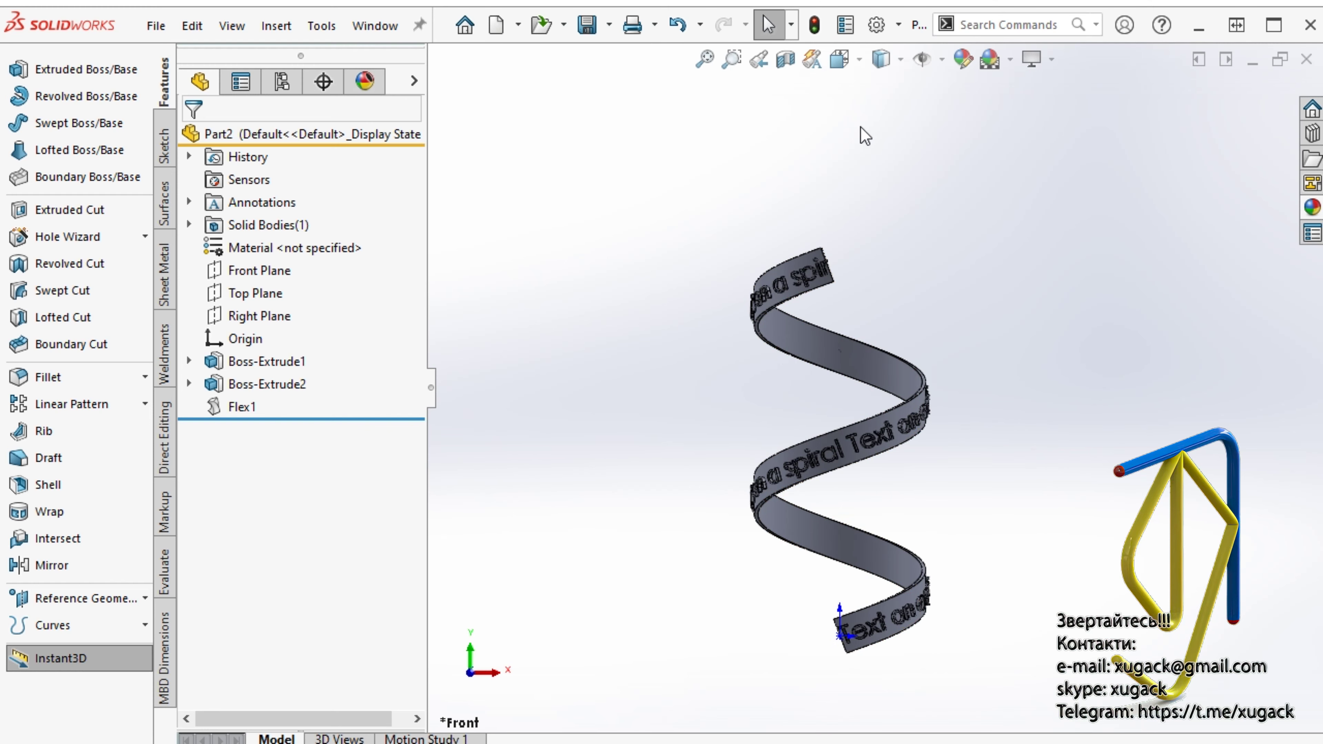
pyautogui.click(840, 58)
pyautogui.click(762, 448)
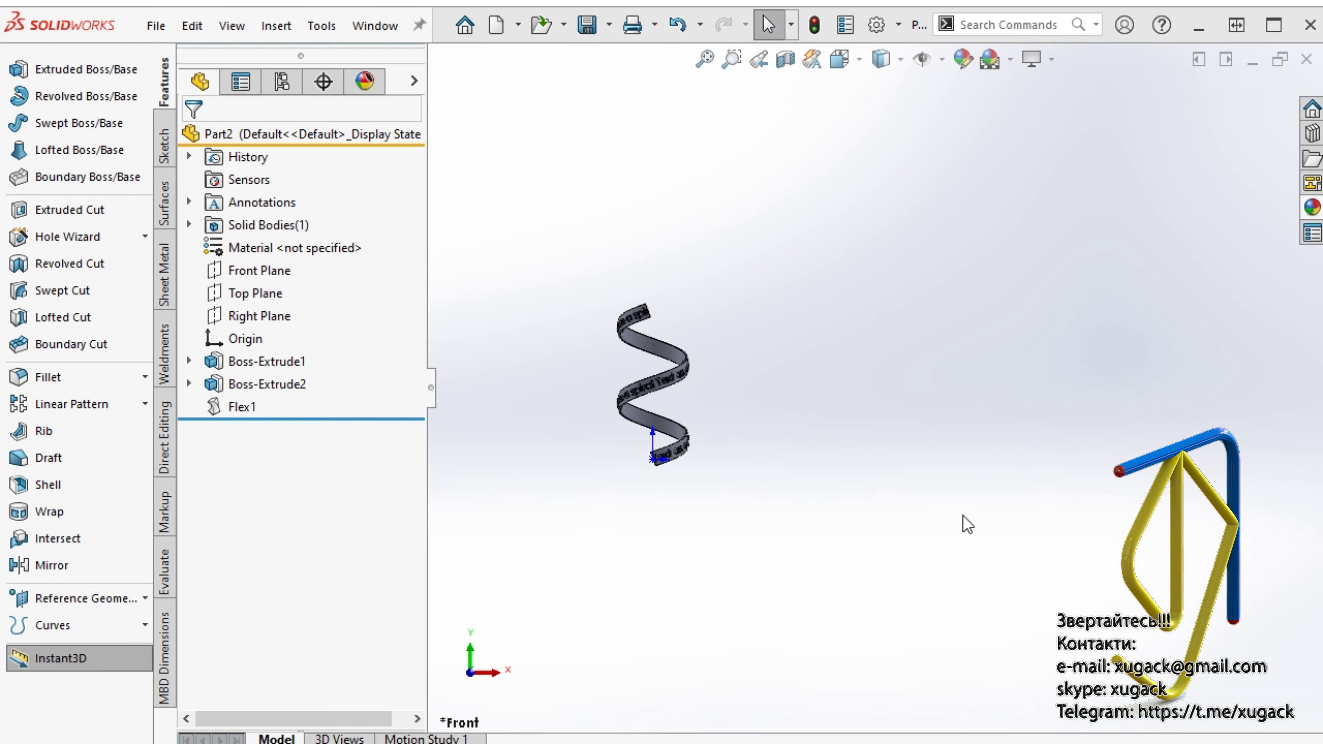
# - Apply red low gloss plastic to the raised lettering and yellow low gloss plastic to the strip
pyautogui.click(1309, 216)
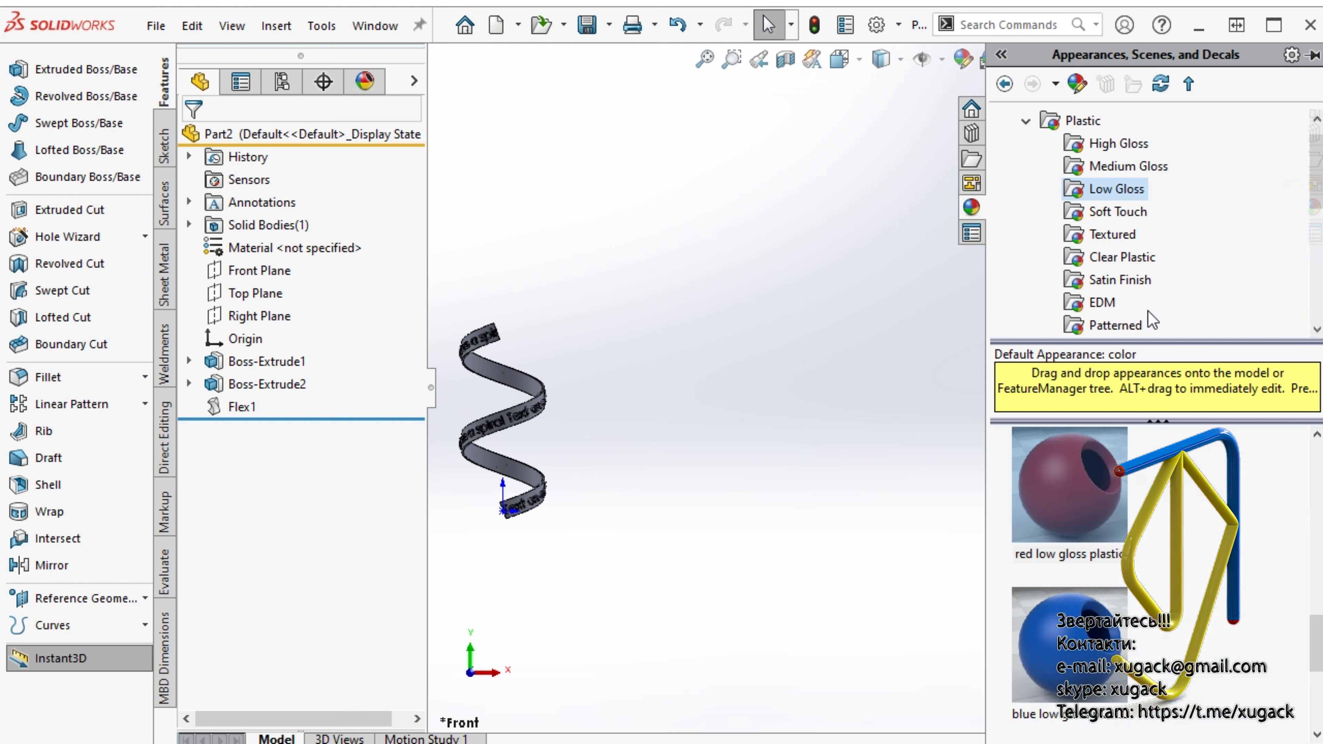
pyautogui.moveTo(1078, 493)
pyautogui.mouseDown()
pyautogui.moveTo(644, 456)
pyautogui.moveTo(271, 383)
pyautogui.mouseUp()
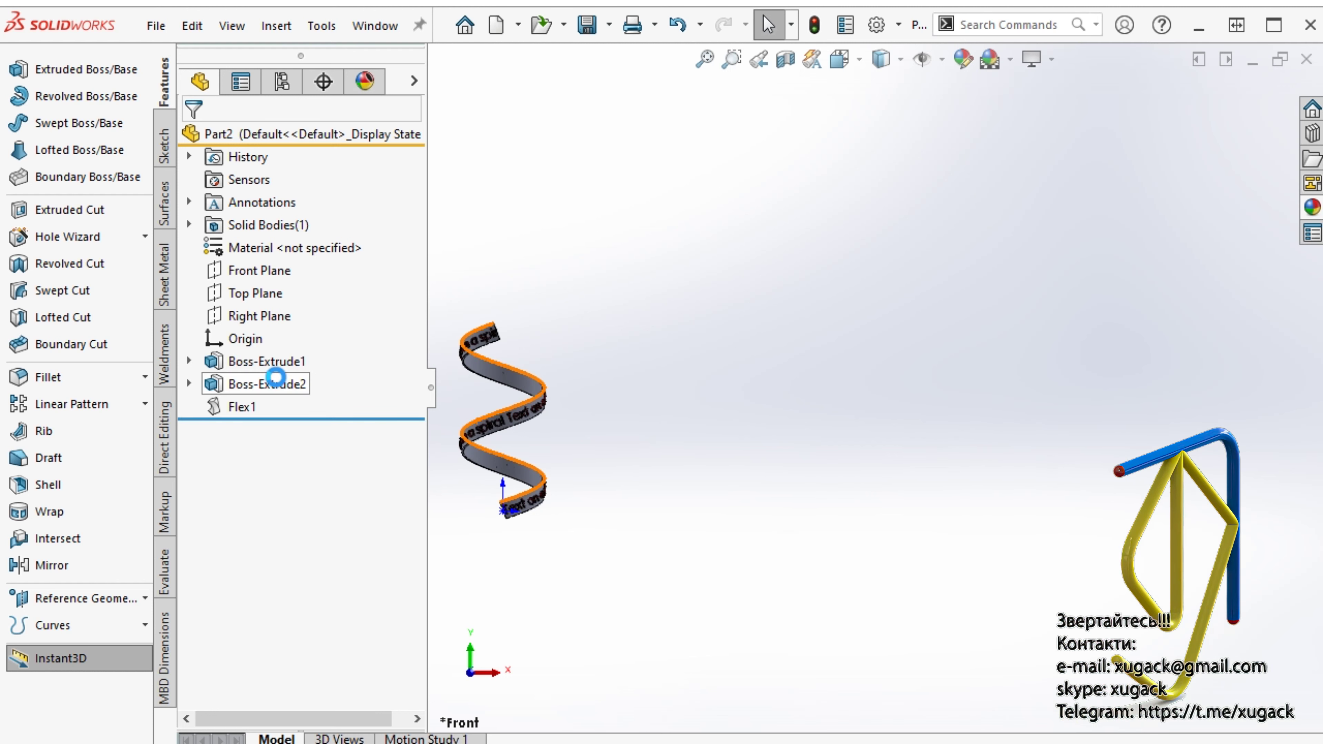
pyautogui.click(1312, 207)
pyautogui.scroll(1, 1108, 567)
pyautogui.scroll(-1, 1108, 565)
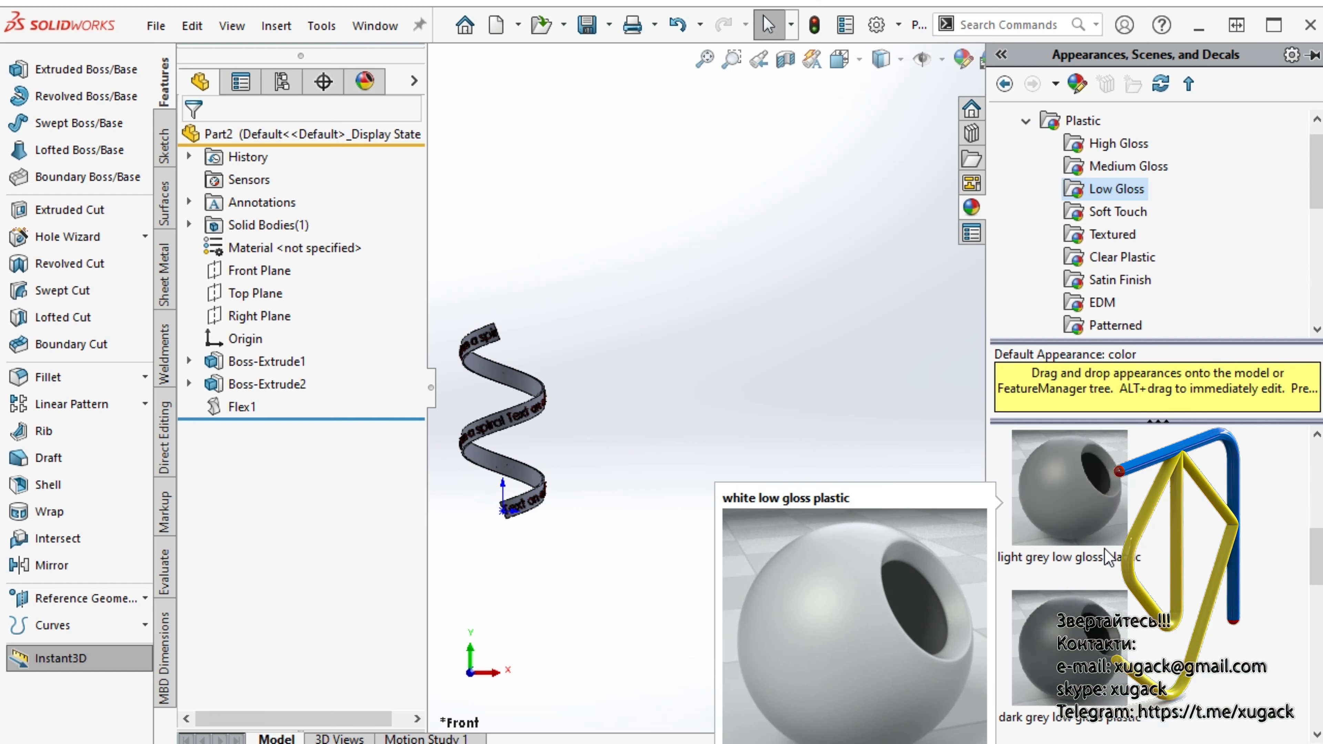
pyautogui.scroll(-2, 1109, 562)
pyautogui.scroll(-2, 1108, 557)
pyautogui.moveTo(1070, 659); pyautogui.dragTo(293, 367)
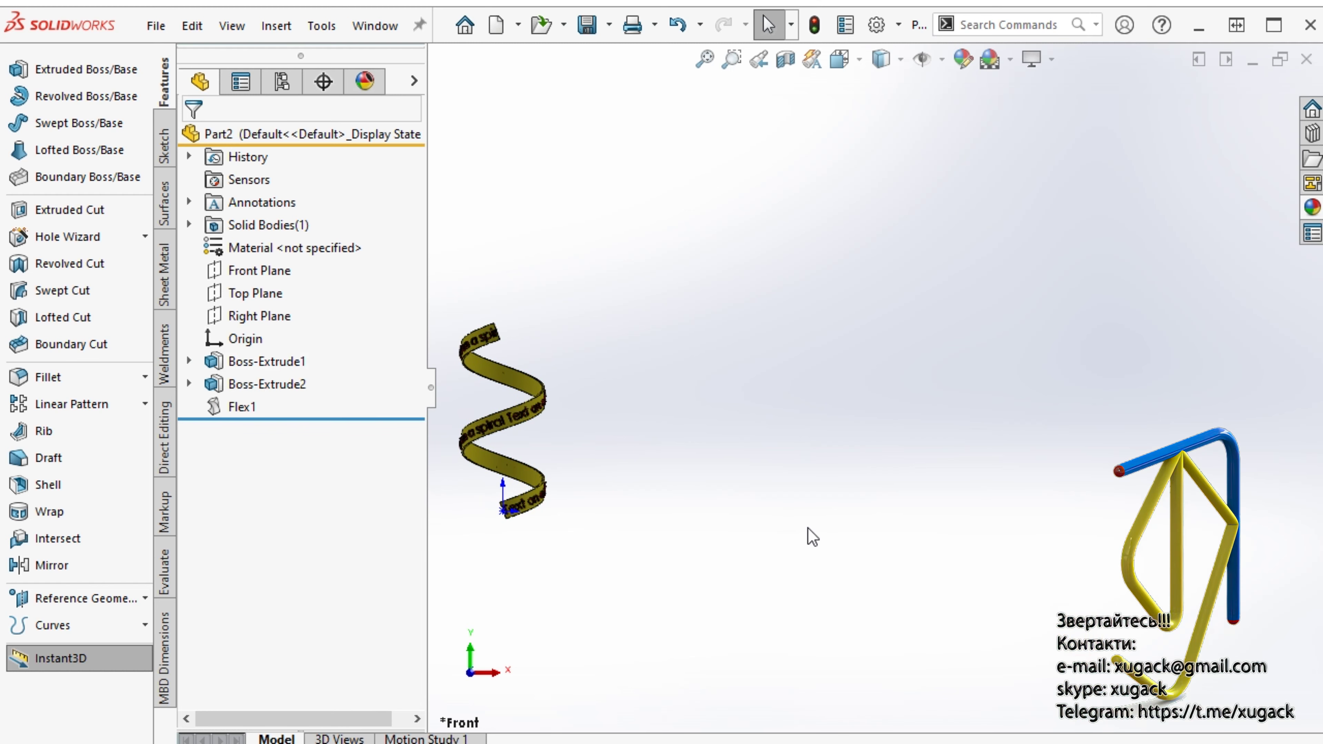
pyautogui.scroll(-5, 638, 489)
pyautogui.scroll(5, 637, 489)
pyautogui.scroll(-2, 839, 343)
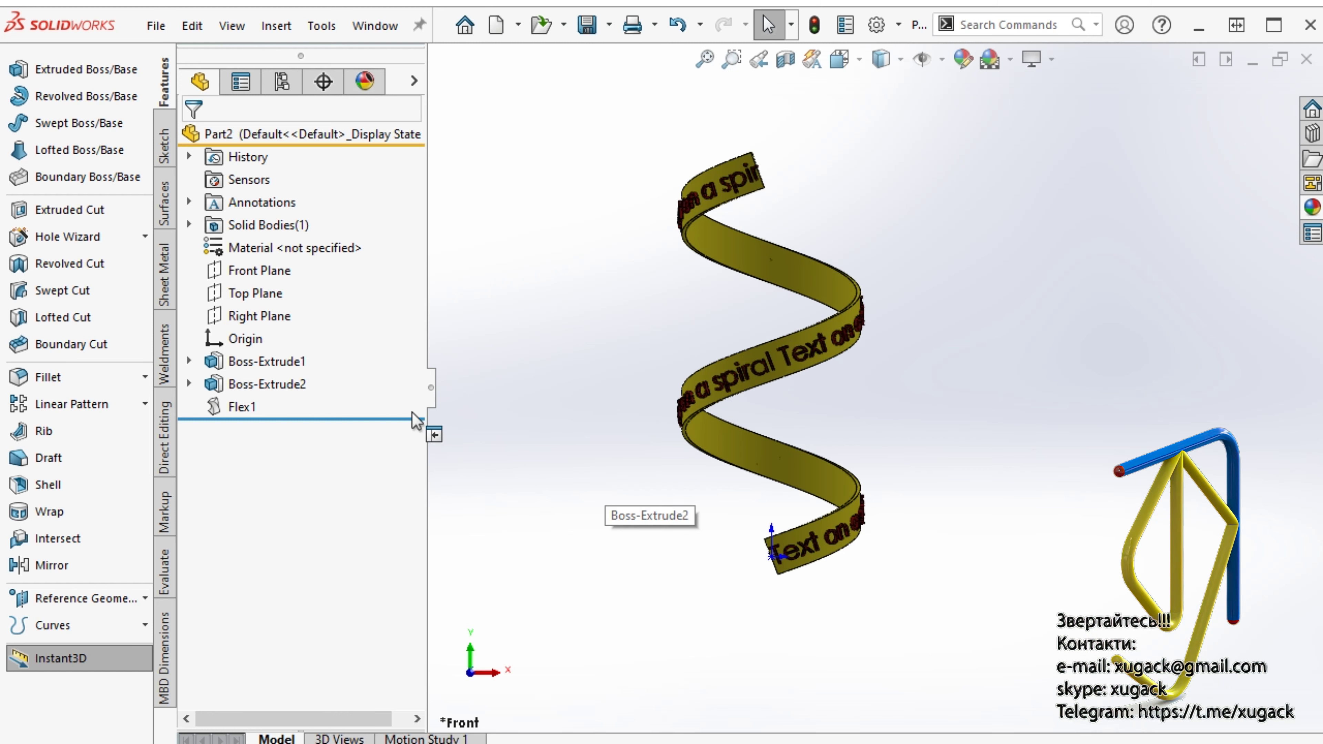
pyautogui.click(239, 406)
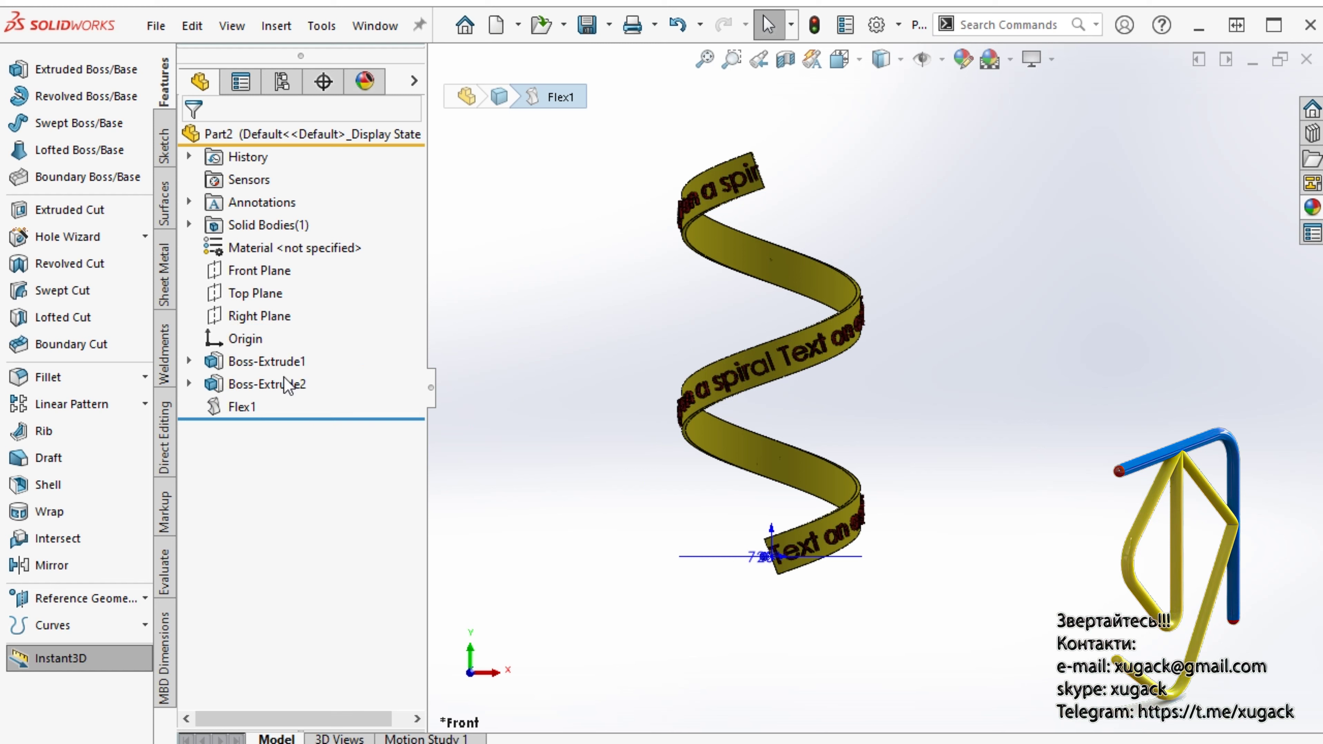
# - Change the Flex1 bend angle from 720deg to 1000deg
pyautogui.click(330, 416)
pyautogui.click(290, 376)
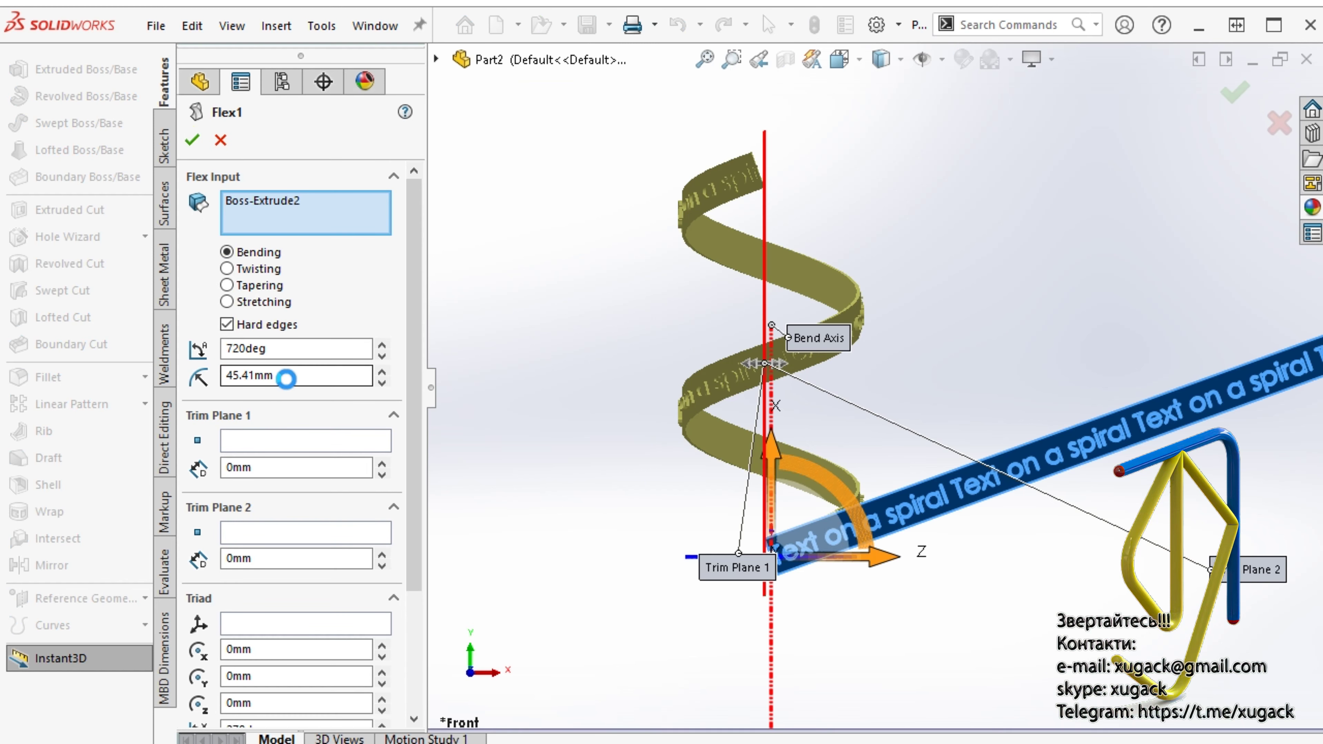
pyautogui.doubleClick(297, 349)
pyautogui.write('1000')
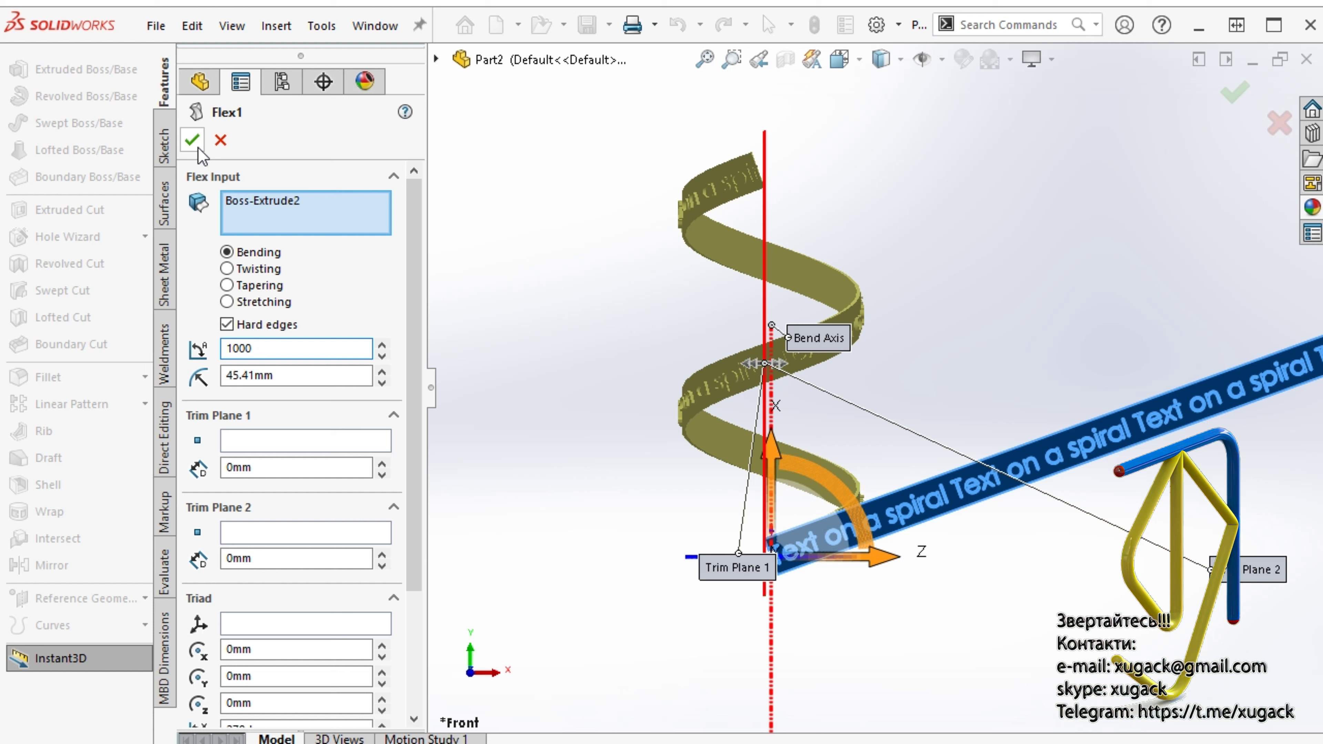
pyautogui.press('Return')
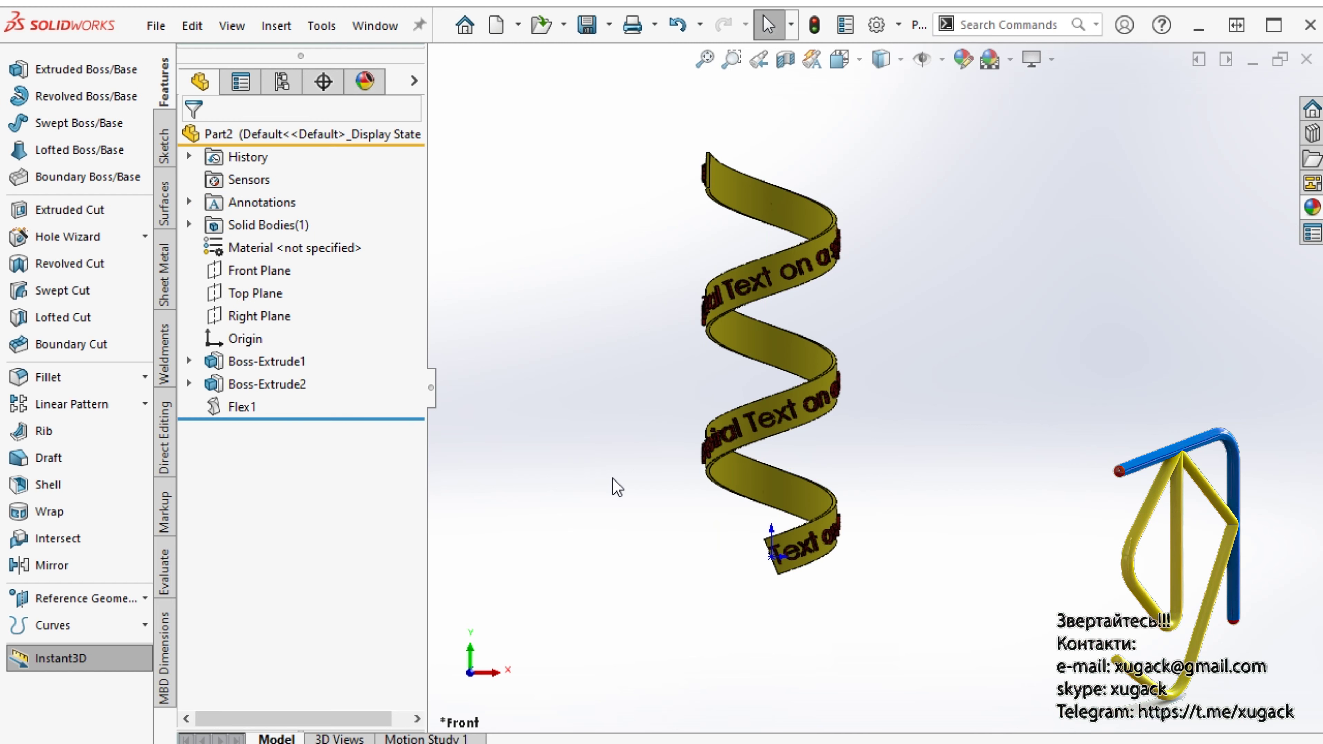
# - Orbit the more tightly coiled spiral to inspect its lettering, then hide the feature tree
pyautogui.moveTo(612, 478)
pyautogui.mouseDown(button='middle')
pyautogui.moveTo(1083, 464)
pyautogui.moveTo(591, 487)
pyautogui.moveTo(703, 635)
pyautogui.mouseUp(button='middle')
pyautogui.scroll(-5, 875, 179)
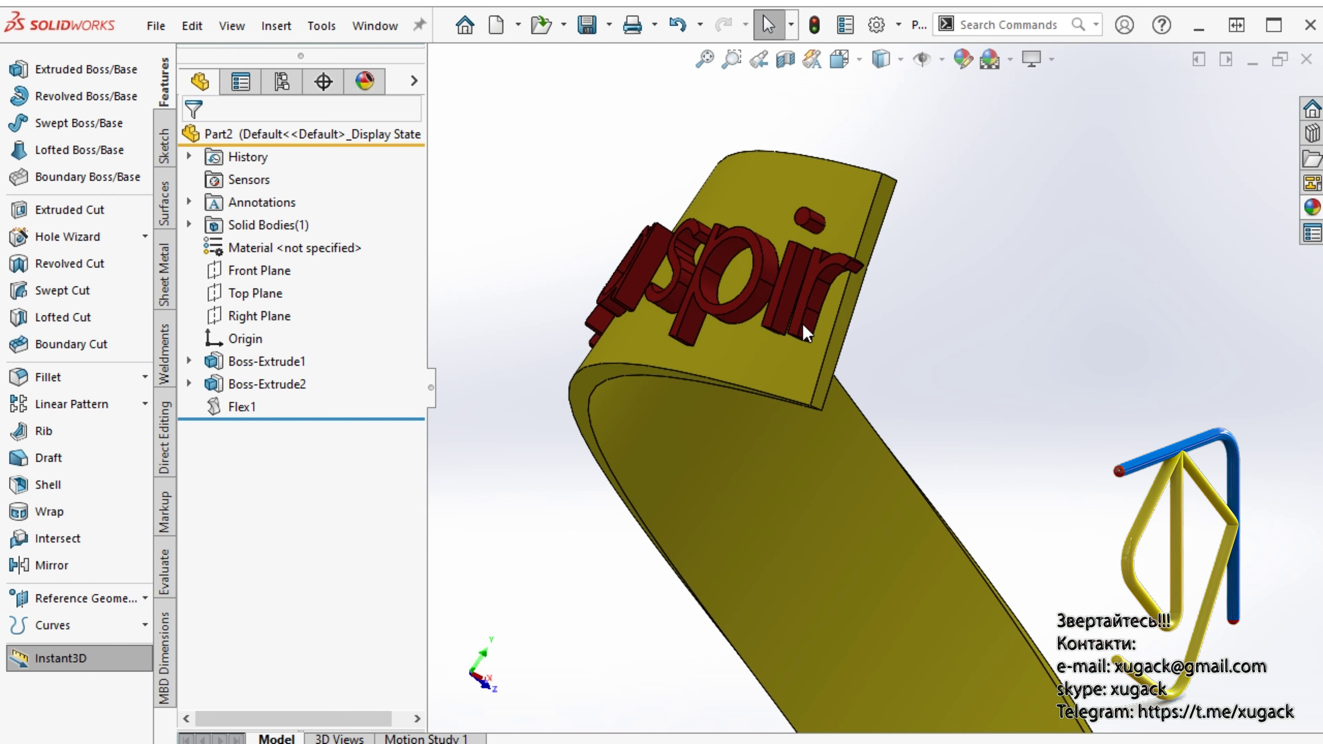
pyautogui.moveTo(875, 180)
pyautogui.mouseDown(button='middle')
pyautogui.moveTo(727, 327)
pyautogui.moveTo(1023, 474)
pyautogui.moveTo(969, 467)
pyautogui.mouseUp(button='middle')
pyautogui.scroll(5, 826, 414)
pyautogui.scroll(-3, 867, 385)
pyautogui.moveTo(867, 386)
pyautogui.mouseDown(button='middle')
pyautogui.moveTo(540, 443)
pyautogui.moveTo(676, 442)
pyautogui.mouseUp(button='middle')
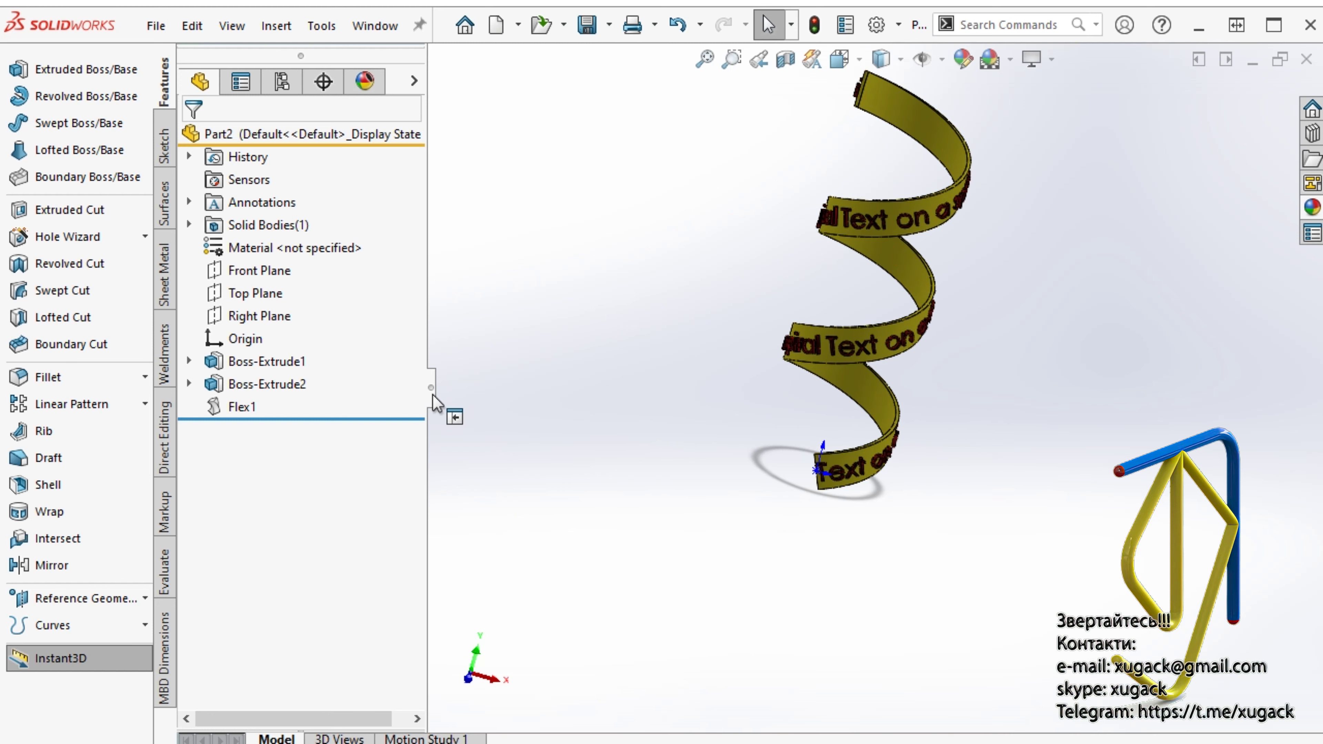
pyautogui.click(432, 394)
pyautogui.click(735, 62)
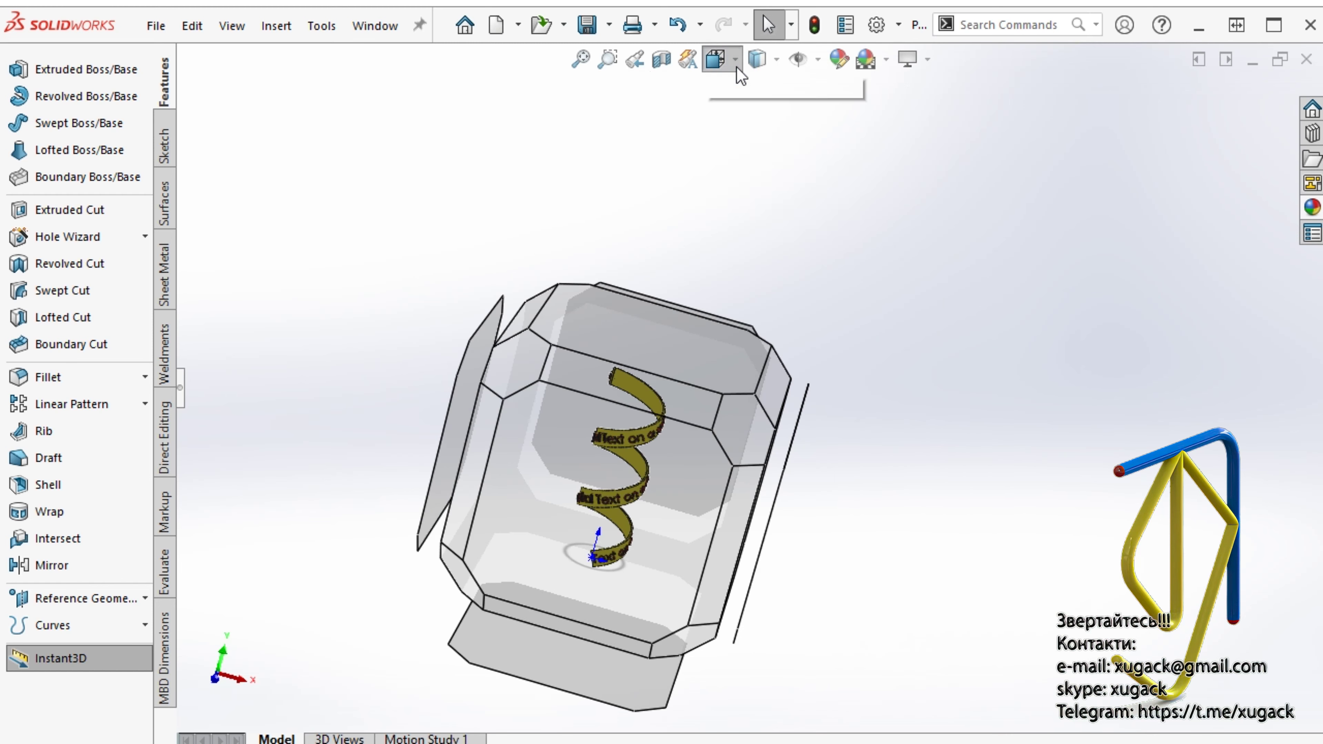
# - Split the model area into Two View - Vertical with the left view fitted in Isometric
pyautogui.click(770, 208)
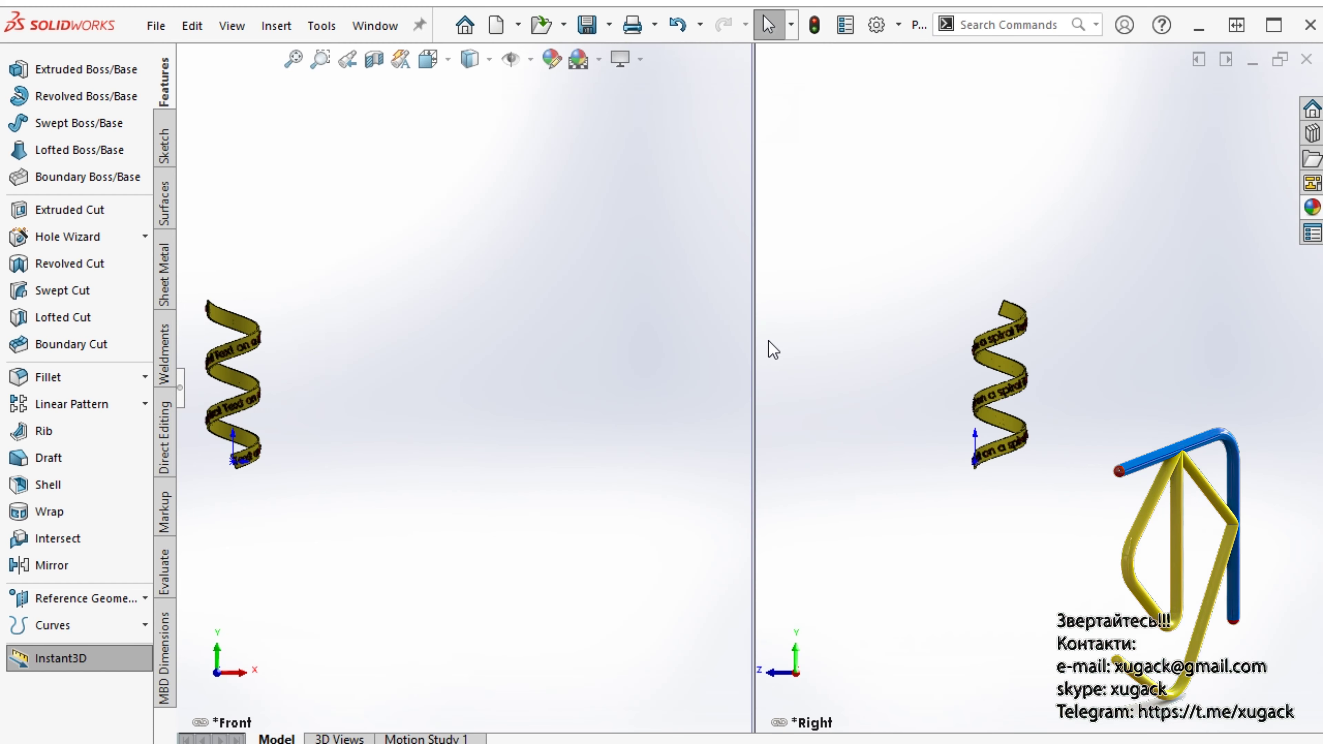
pyautogui.press('f')
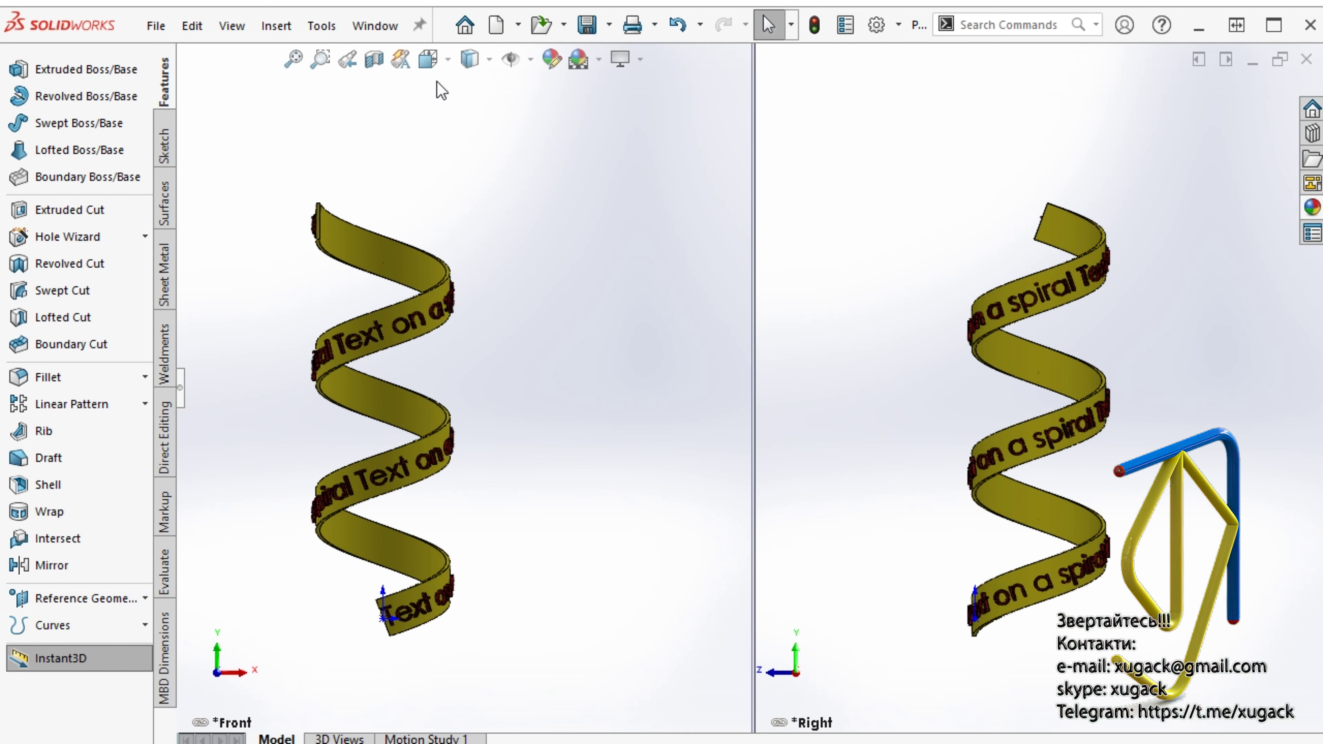
pyautogui.click(428, 59)
pyautogui.click(274, 327)
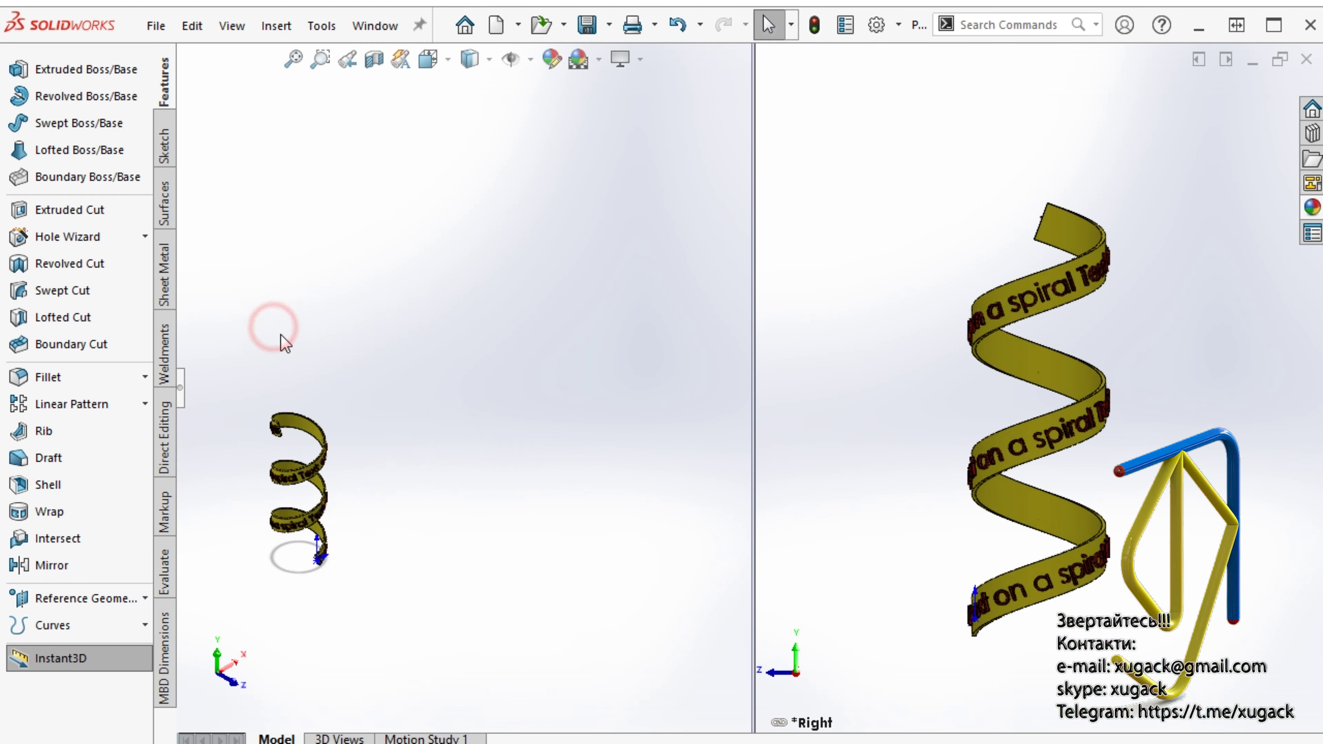
pyautogui.press('f')
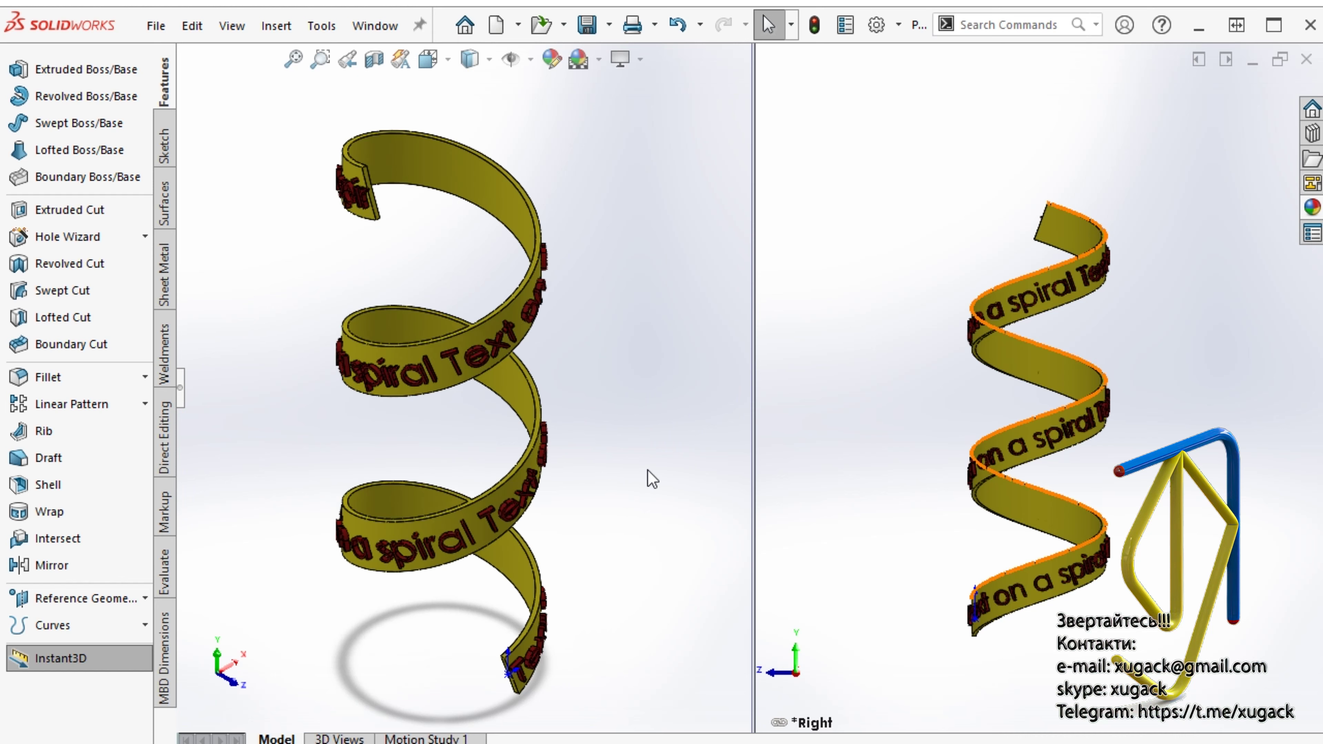
# - Set the right view to Dimetric, adjust its zoom, and make it the active view
pyautogui.click(1018, 91)
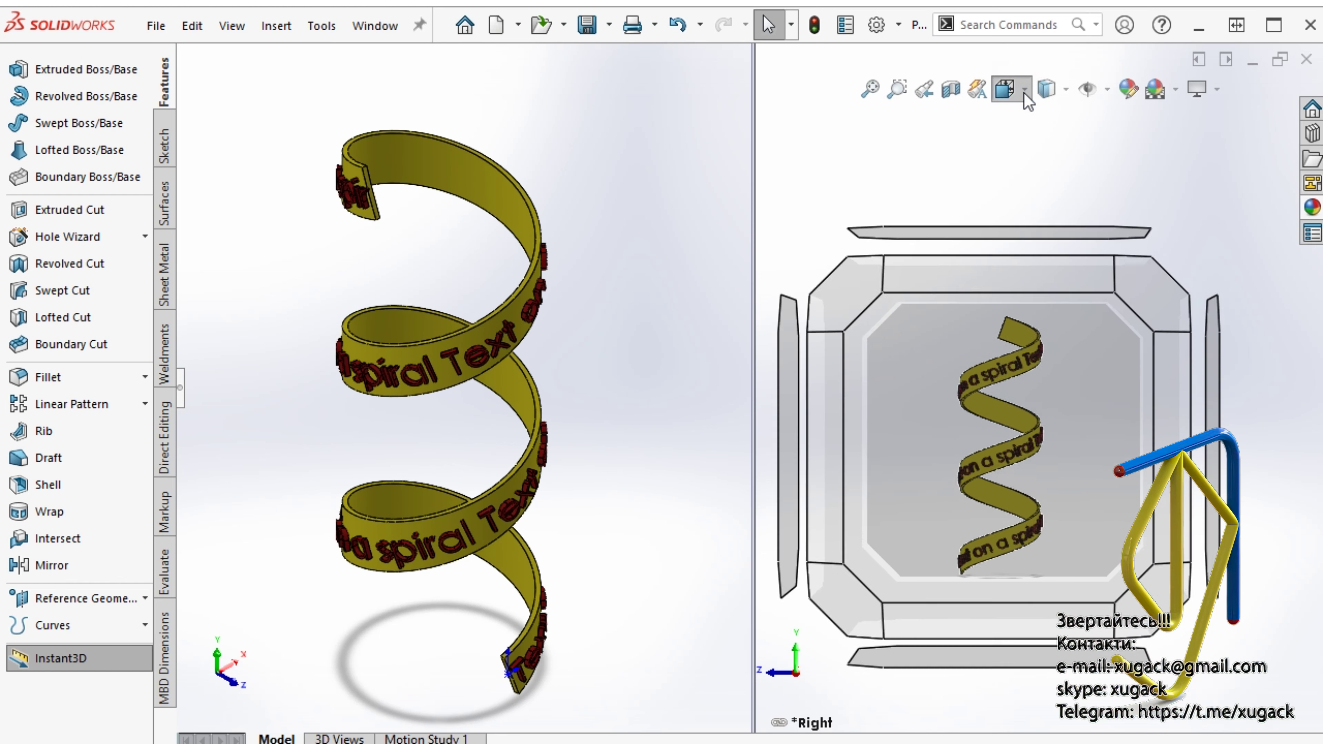
pyautogui.click(1142, 146)
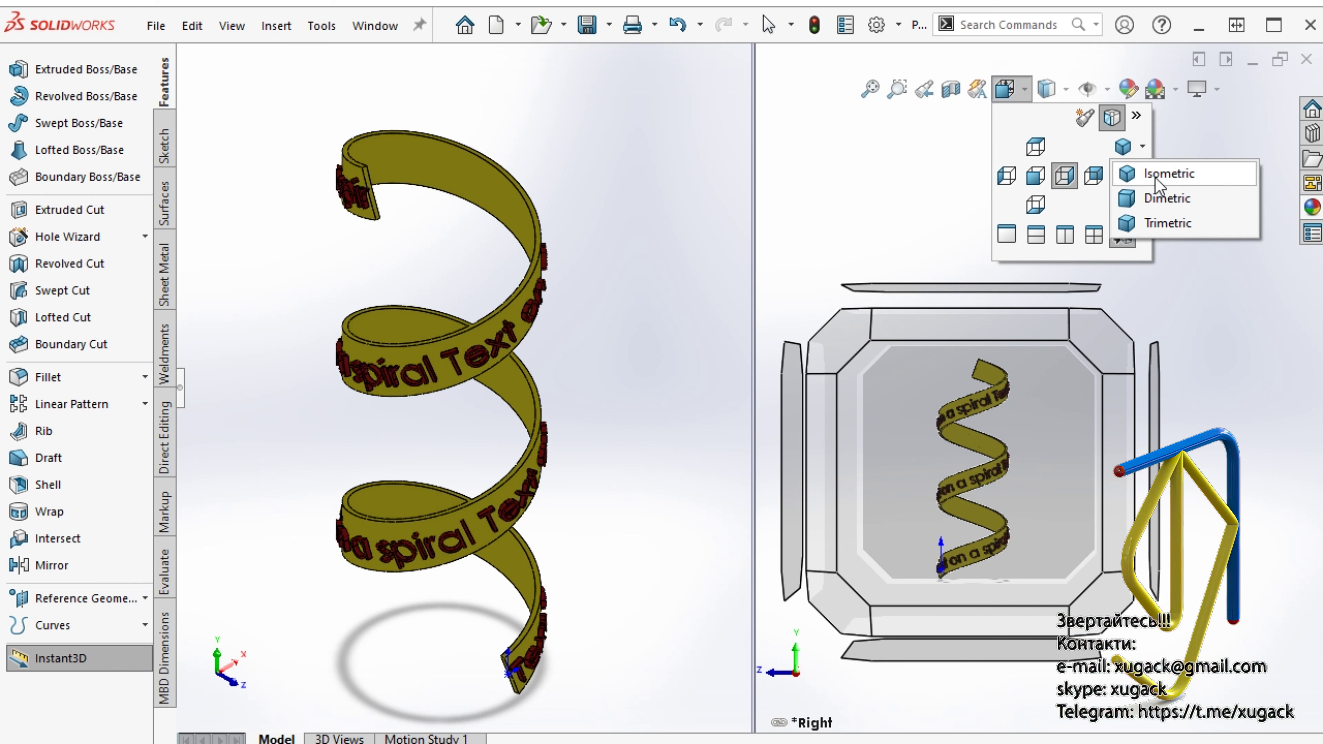
pyautogui.click(1154, 198)
pyautogui.scroll(-5, 768, 399)
pyautogui.scroll(3, 920, 363)
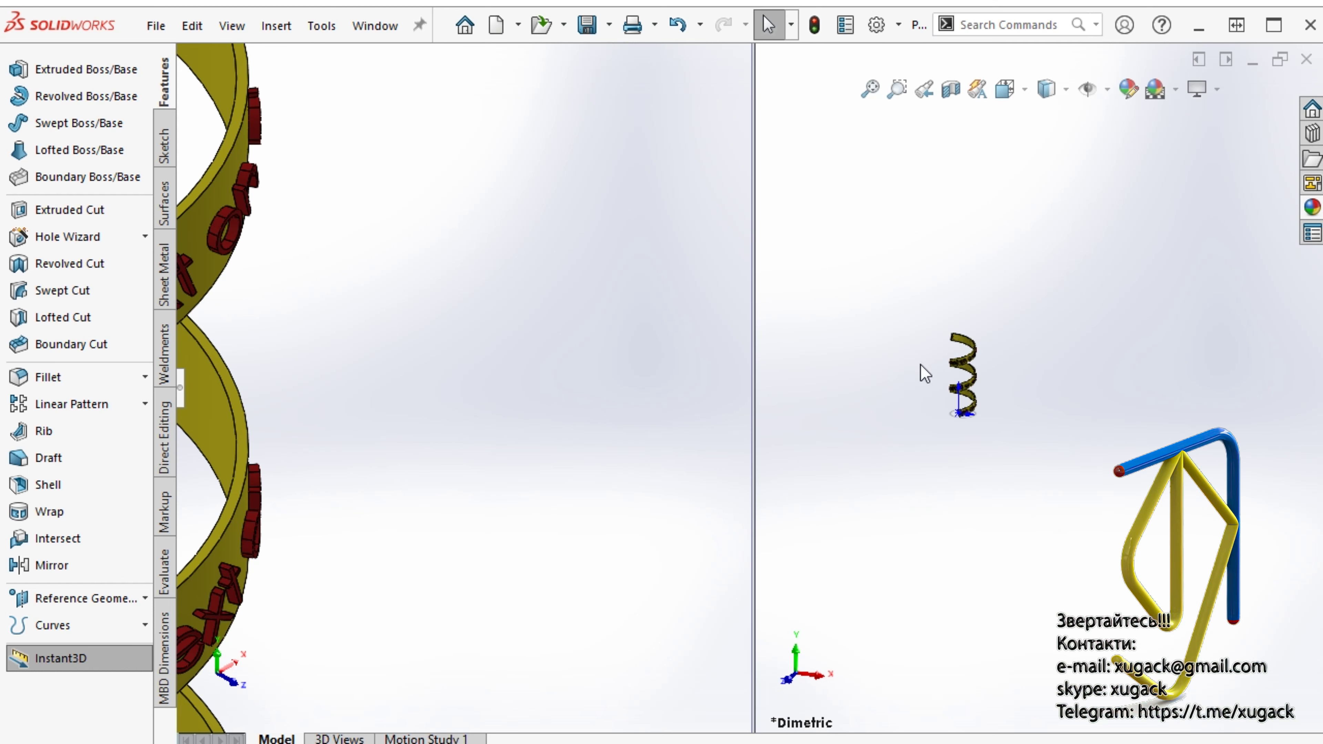
pyautogui.scroll(-5, 1149, 413)
pyautogui.scroll(-2, 1000, 496)
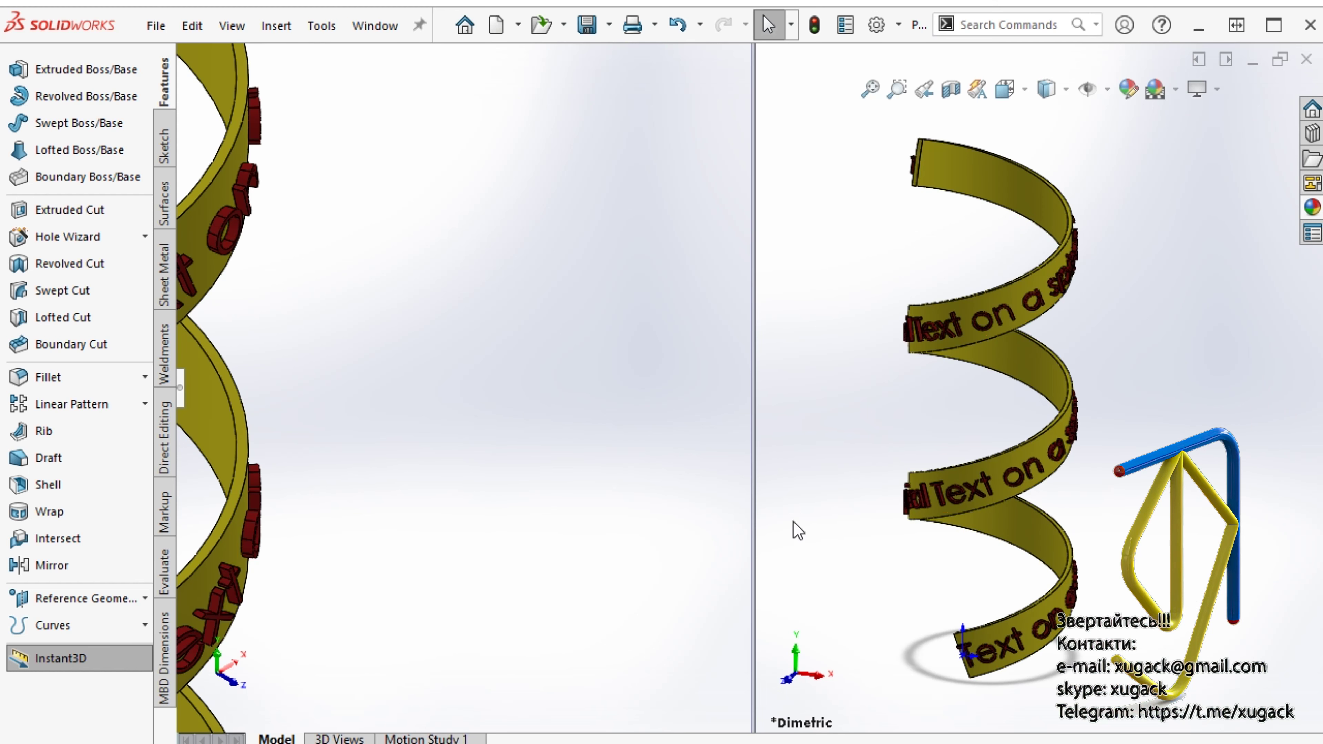
pyautogui.scroll(5, 296, 420)
pyautogui.scroll(-2, 295, 419)
pyautogui.scroll(-2, 296, 419)
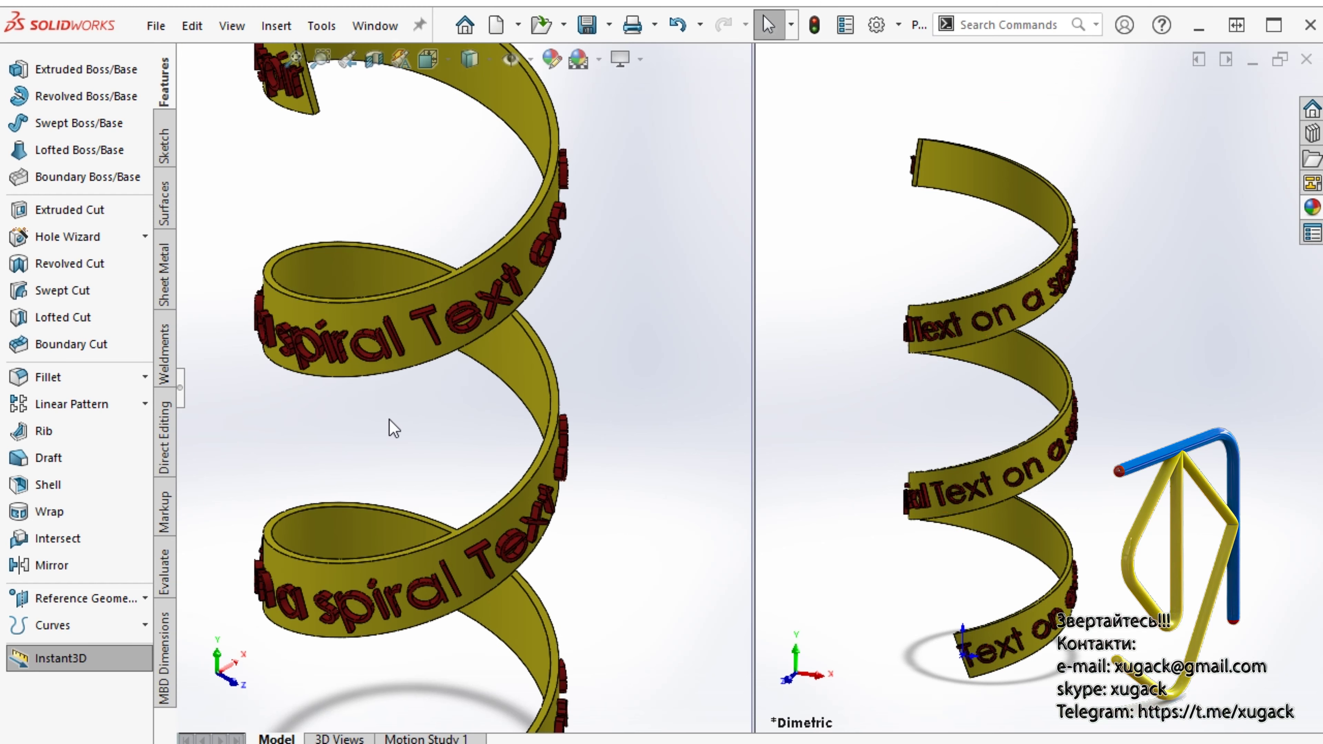
pyautogui.scroll(2, 393, 429)
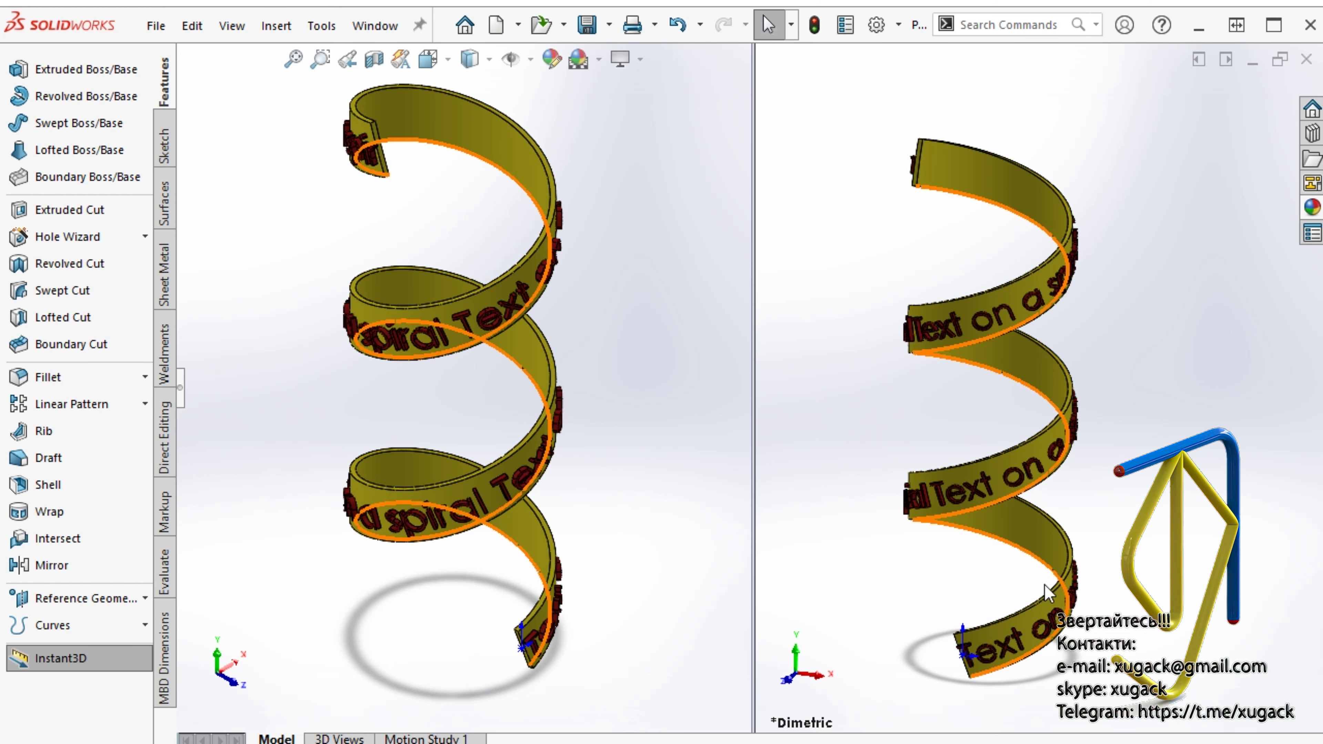
pyautogui.click(1162, 611)
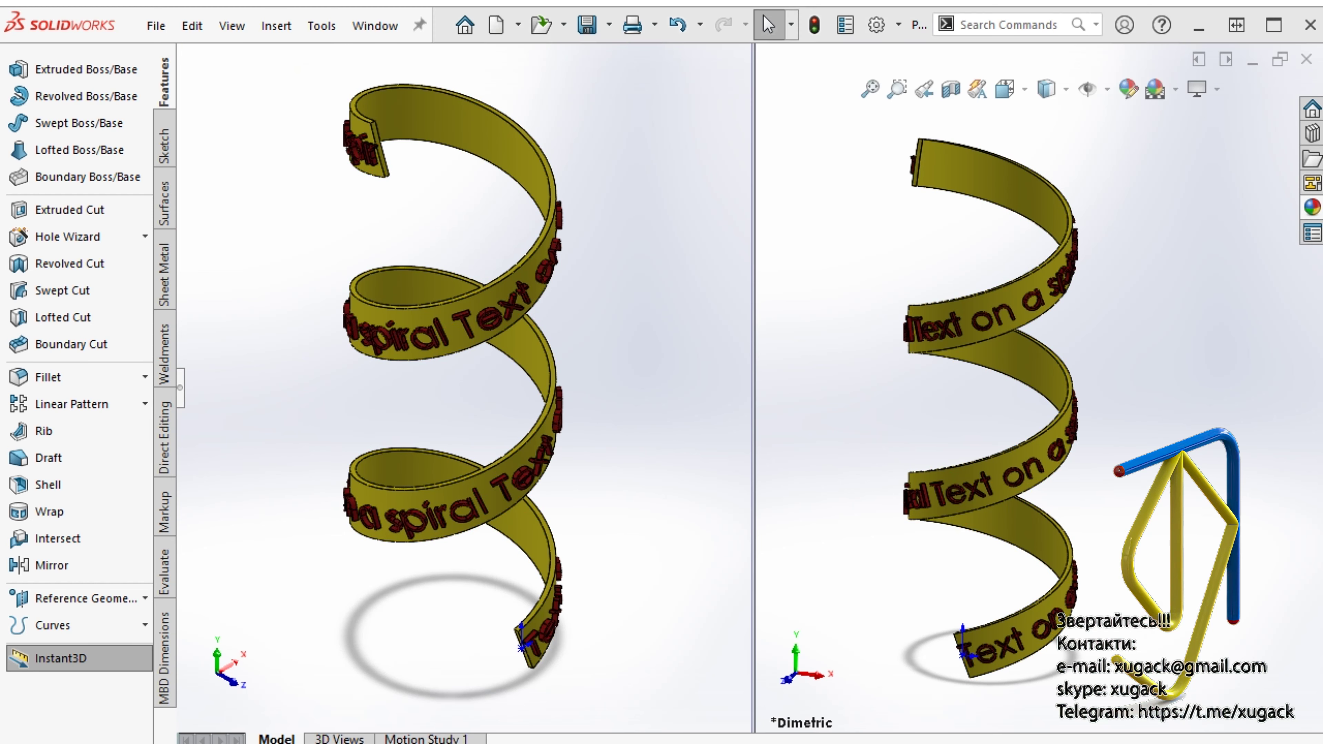